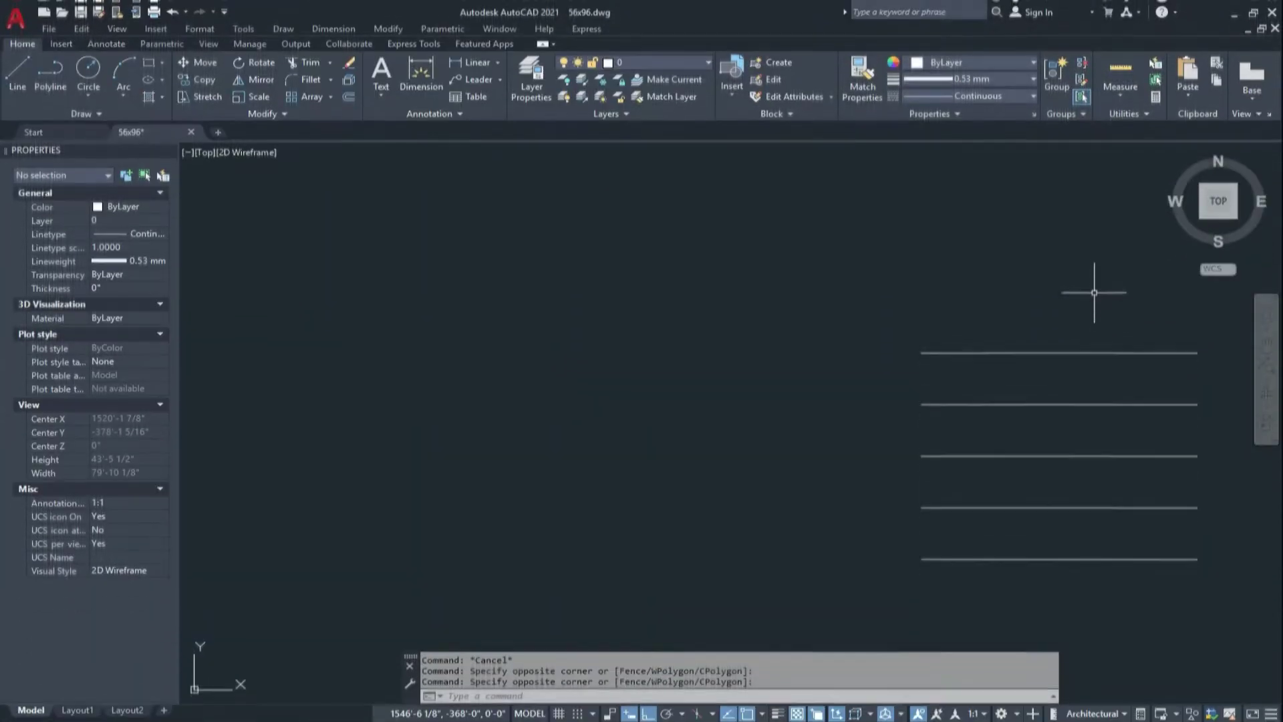
- Pin the expanded set of Modify tools so that it stays open
{"action": "scroll", "coordinate": [1006, 314], "scroll_direction": "down", "scroll_amount": 2}
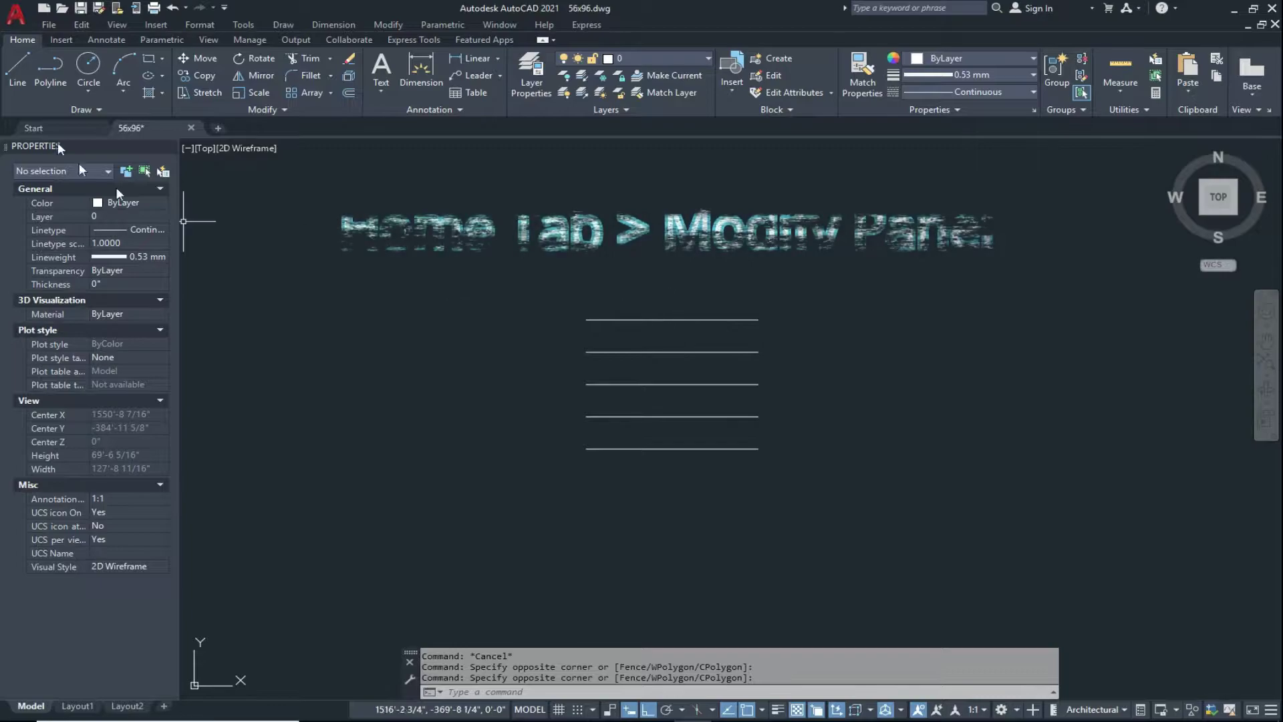
{"action": "left_click", "coordinate": [245, 110]}
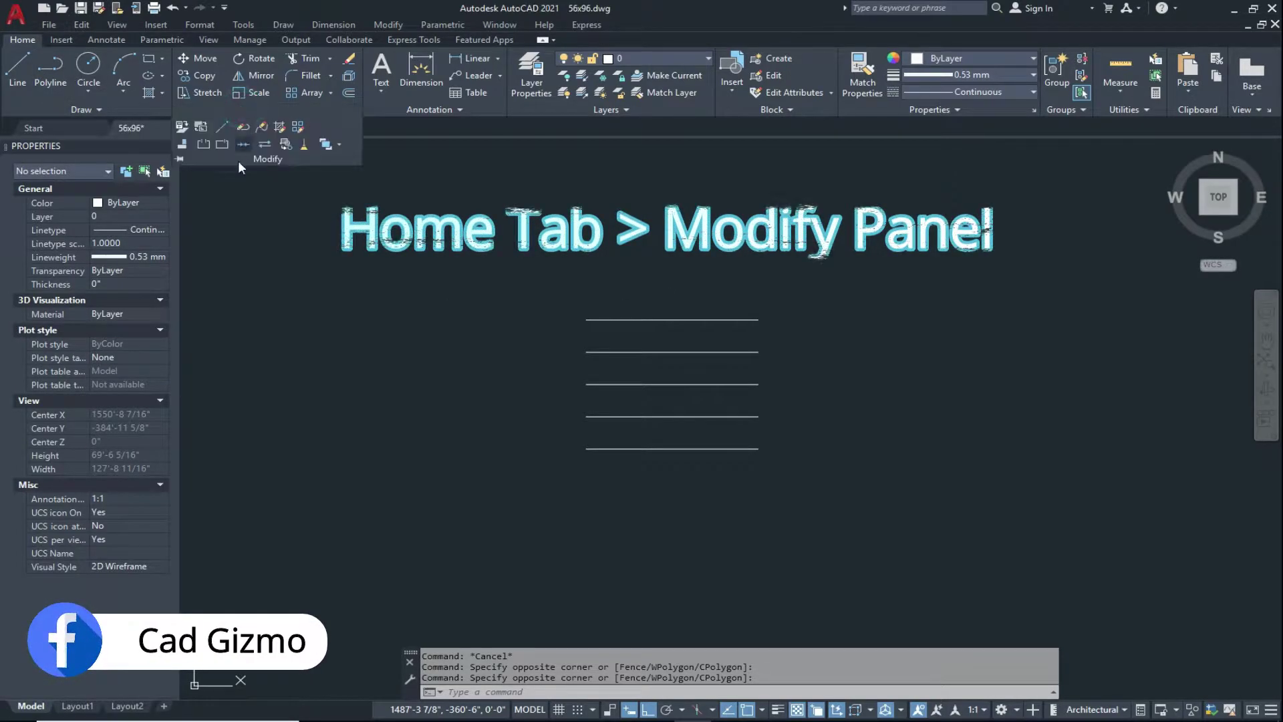
{"action": "left_click", "coordinate": [179, 159]}
{"action": "middle_click_drag", "start_coordinate": [383, 239], "coordinate": [422, 277]}
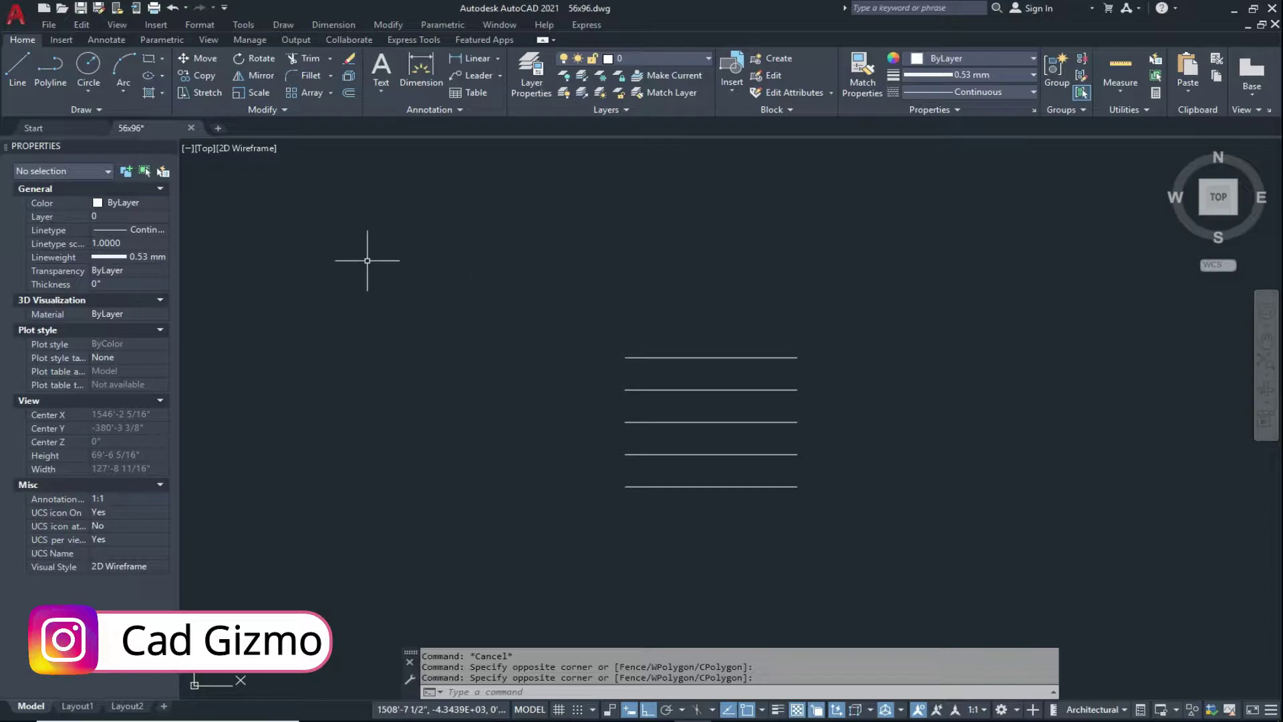
{"action": "left_click", "coordinate": [244, 110]}
{"action": "left_click", "coordinate": [179, 159]}
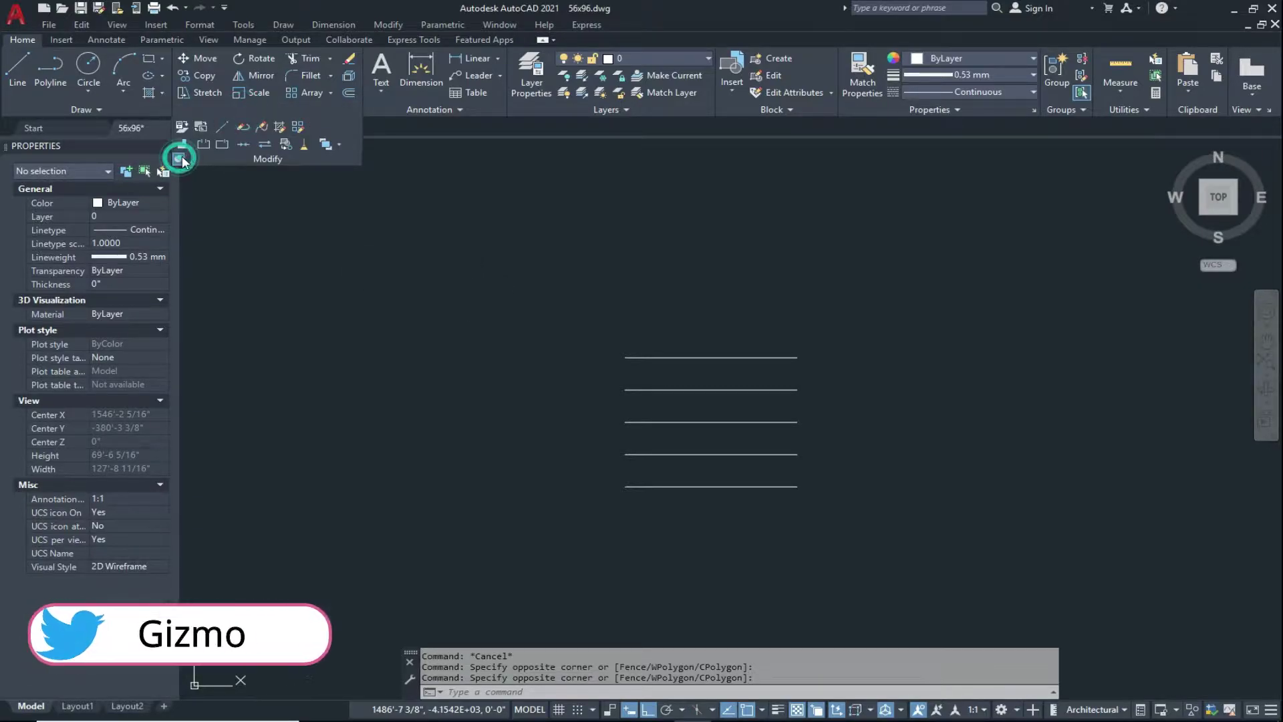
- Lengthen the bottom horizontal line at its right end by a delta of 5'
{"action": "left_click", "coordinate": [224, 127]}
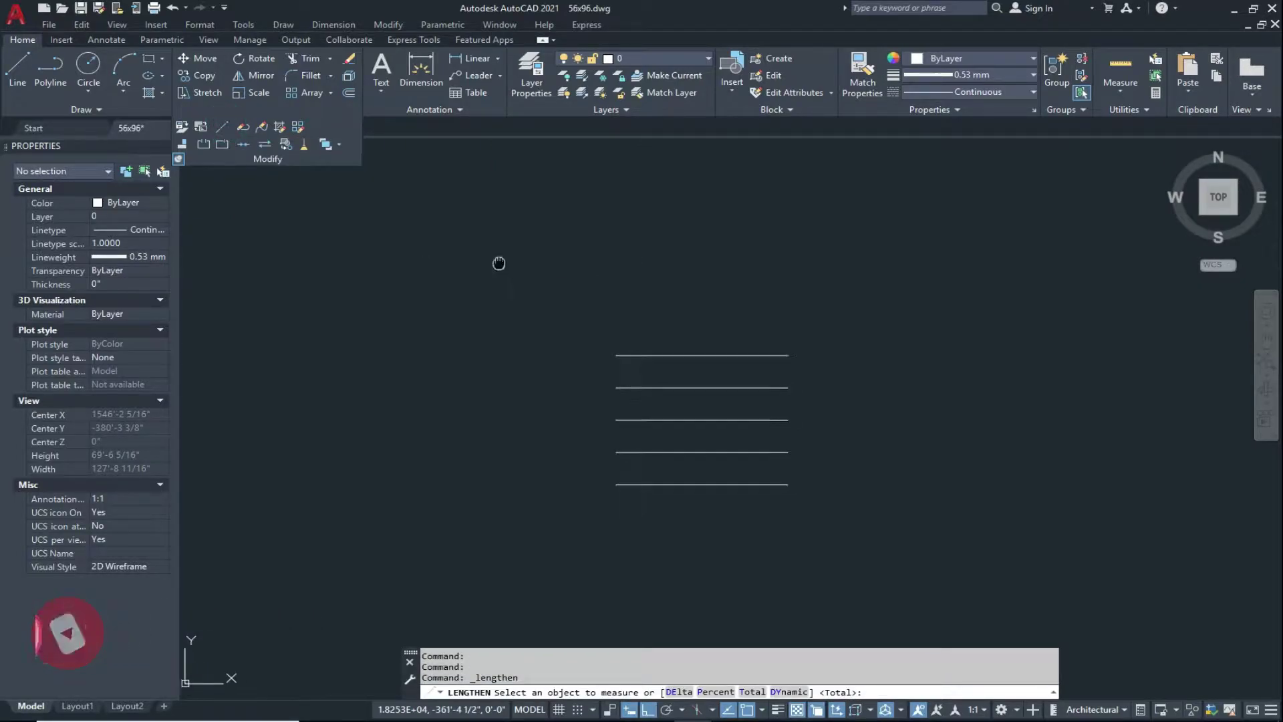
{"action": "mouse_move", "coordinate": [501, 263]}
{"action": "middle_mouse_down"}
{"action": "mouse_move", "coordinate": [507, 249]}
{"action": "mouse_move", "coordinate": [435, 250]}
{"action": "middle_mouse_up"}
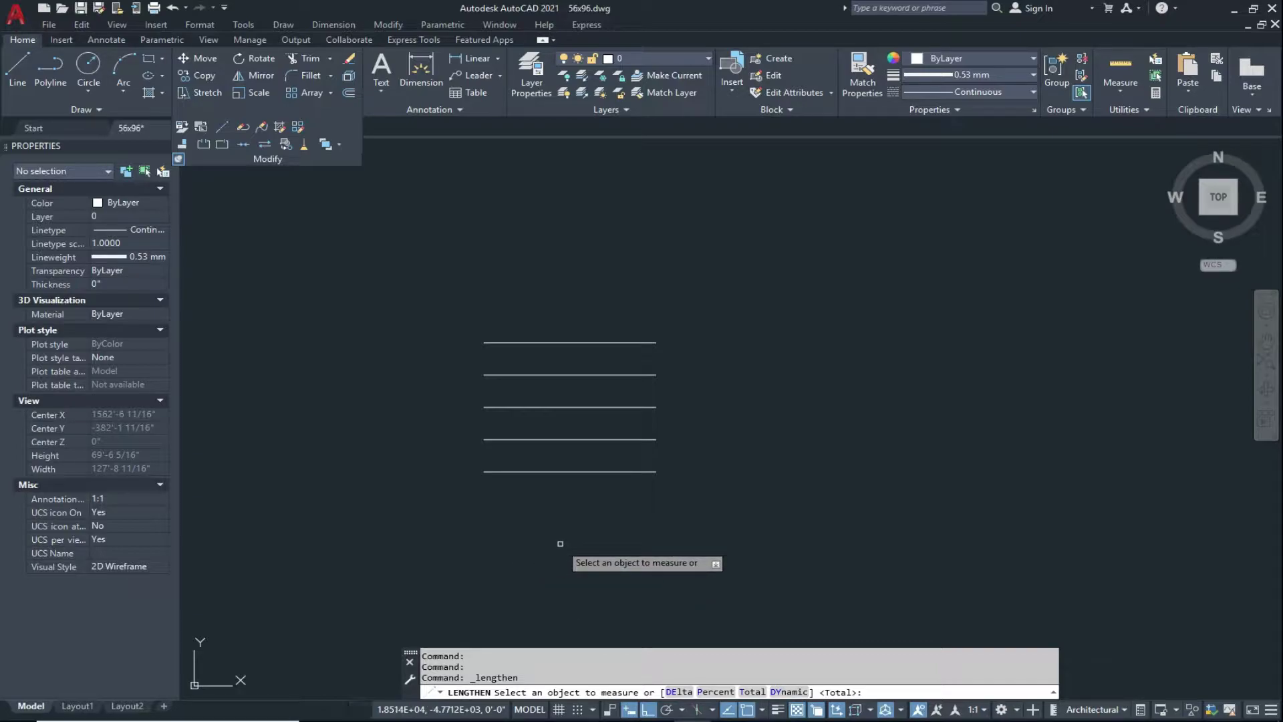
{"action": "scroll", "coordinate": [516, 533], "scroll_direction": "up", "scroll_amount": 4}
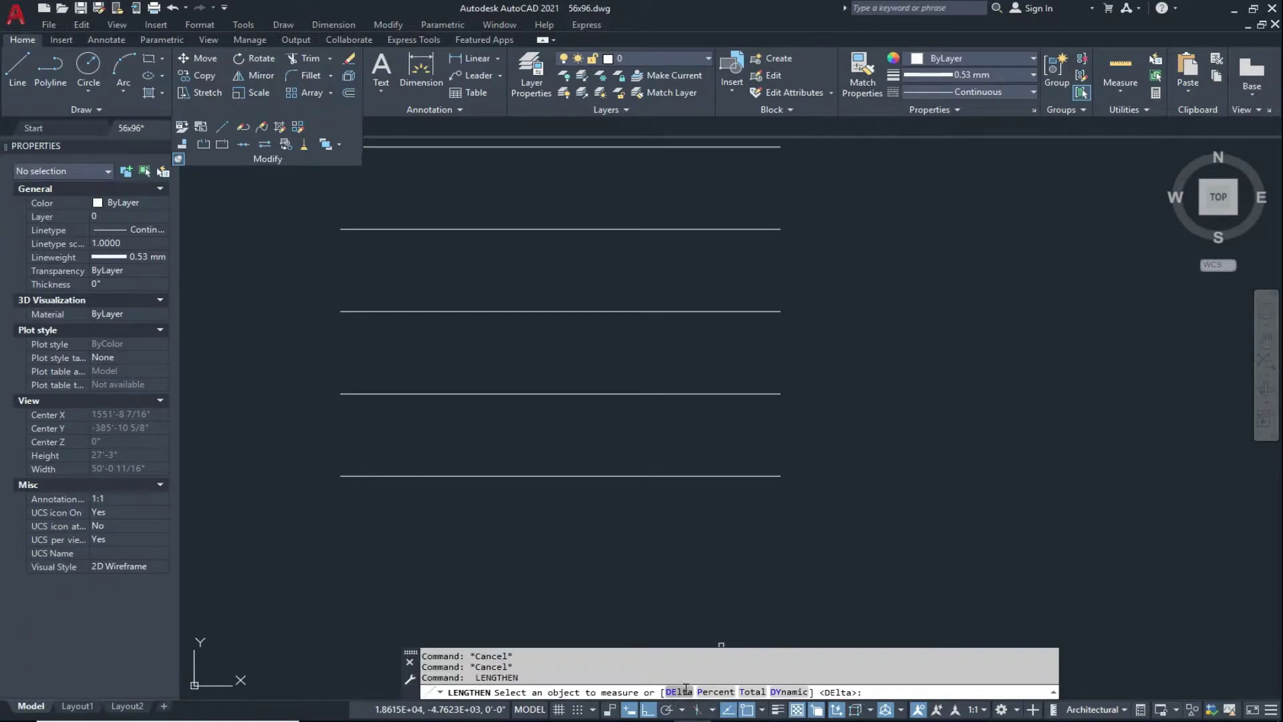
{"action": "left_click", "coordinate": [685, 689]}
{"action": "middle_click_drag", "start_coordinate": [671, 591], "coordinate": [682, 627]}
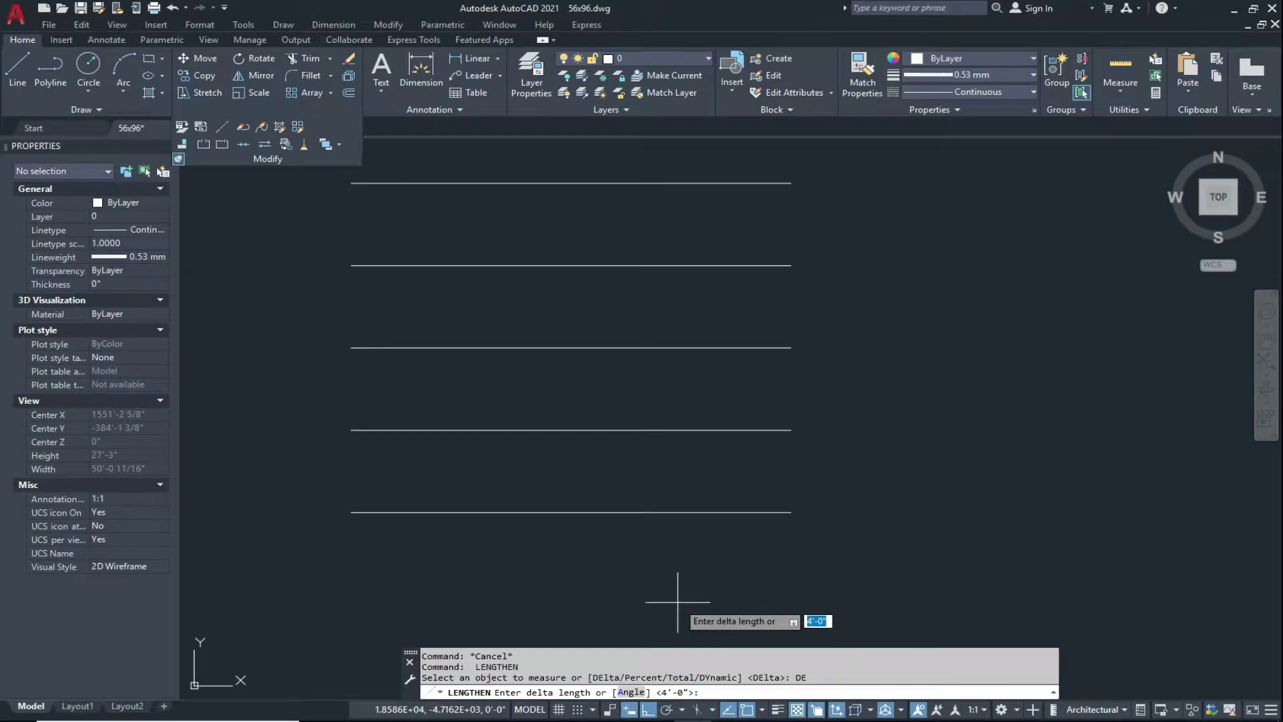
{"action": "type", "text": "5'"}
{"action": "key", "text": "Return"}
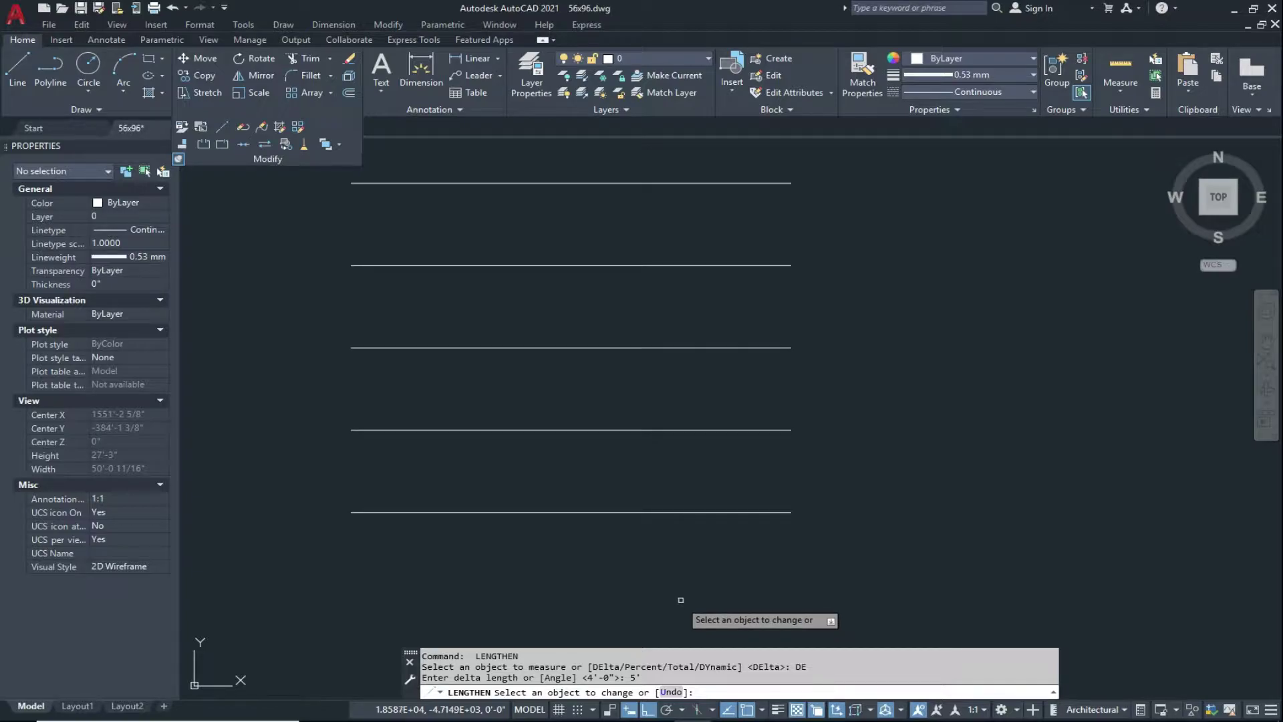
{"action": "left_click", "coordinate": [747, 513]}
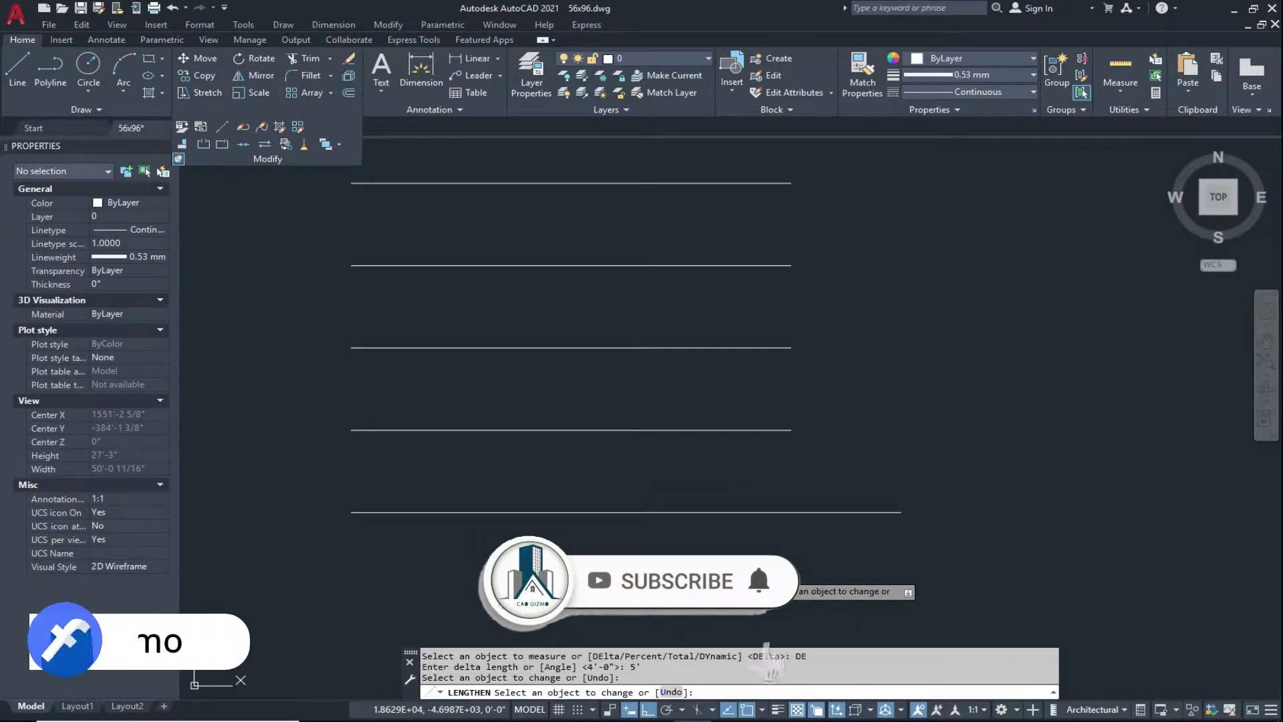
- Apply the 5' delta to the bottom line twice at its left end and once more at its right end
{"action": "middle_click_drag", "start_coordinate": [429, 519], "coordinate": [660, 491]}
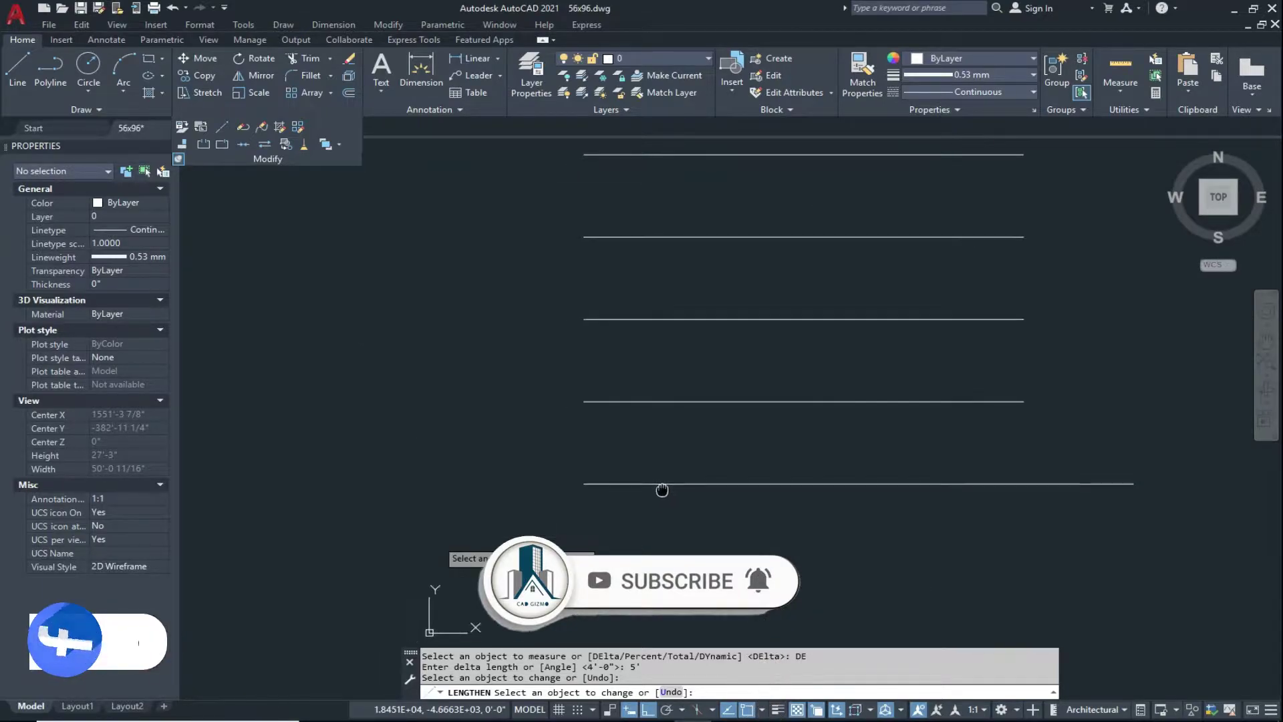
{"action": "left_click", "coordinate": [601, 484]}
{"action": "scroll", "coordinate": [663, 535], "scroll_direction": "down", "scroll_amount": 2}
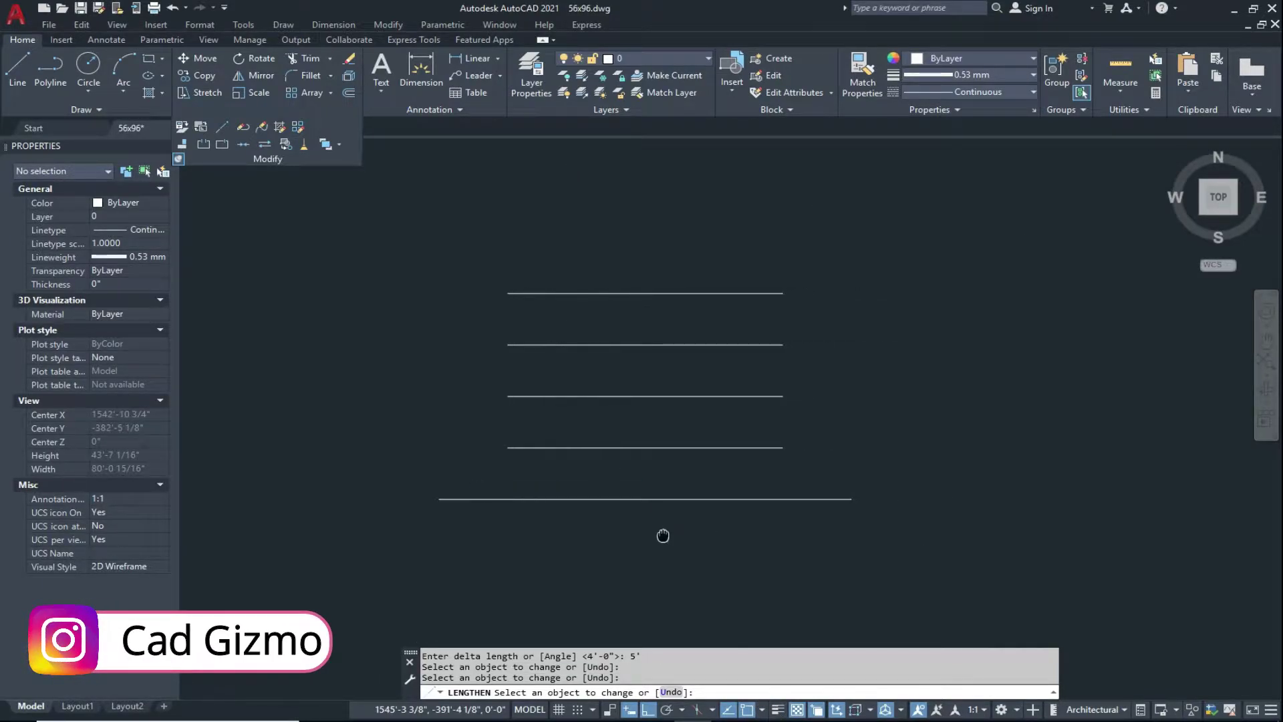
{"action": "left_click", "coordinate": [442, 499]}
{"action": "middle_click_drag", "start_coordinate": [728, 546], "coordinate": [725, 549]}
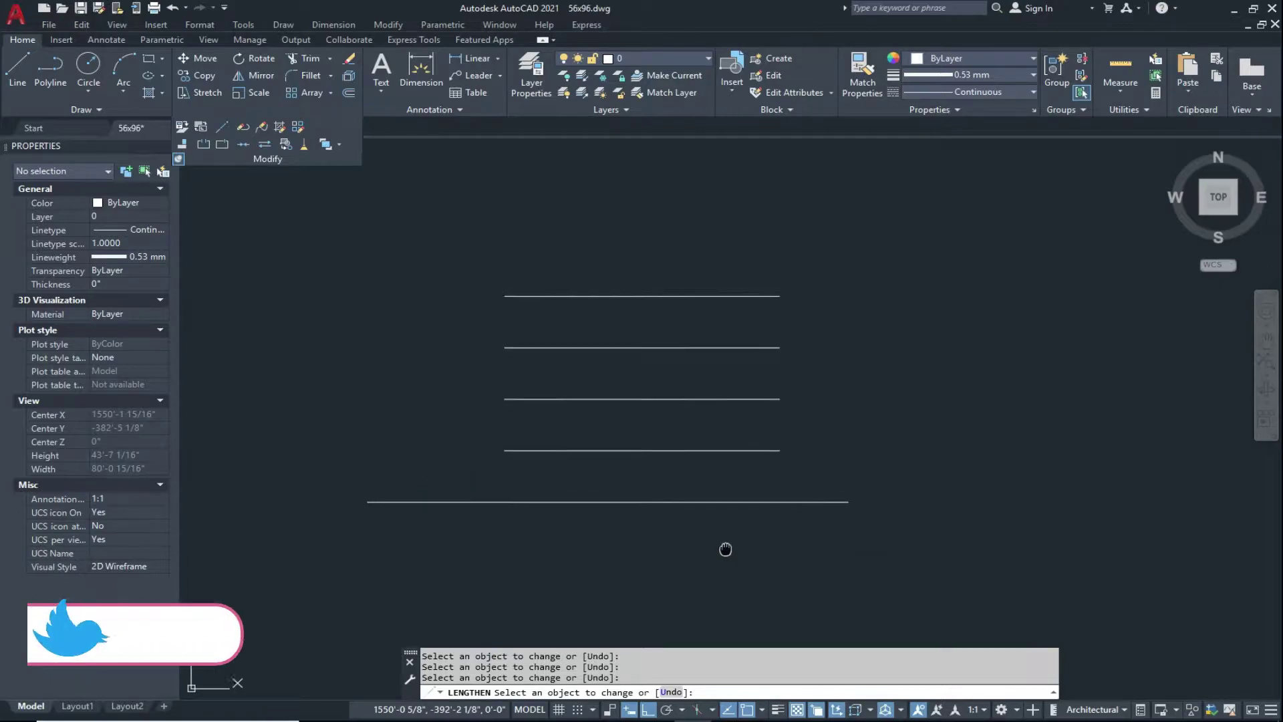
{"action": "scroll", "coordinate": [722, 474], "scroll_direction": "up", "scroll_amount": 2}
{"action": "left_click", "coordinate": [813, 518]}
{"action": "scroll", "coordinate": [819, 513], "scroll_direction": "down", "scroll_amount": 4}
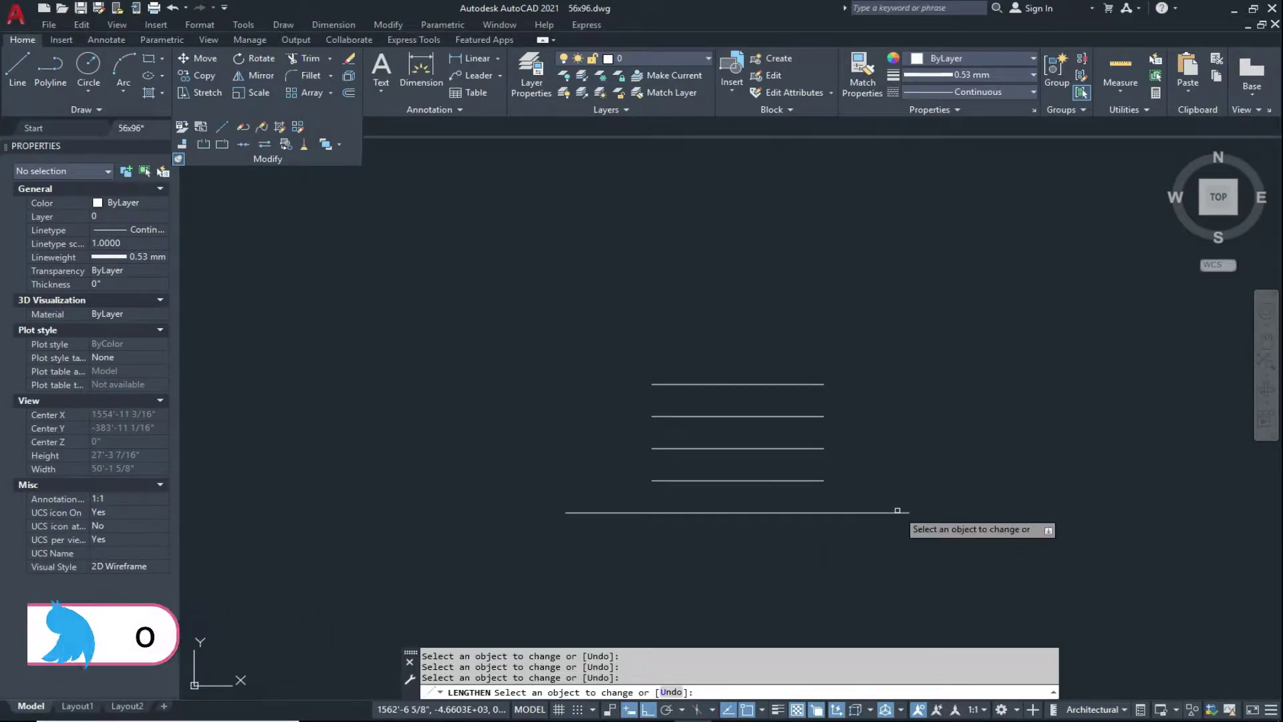
{"action": "key", "text": "Escape"}
{"action": "key", "text": "Escape"}
{"action": "key", "text": "Escape"}
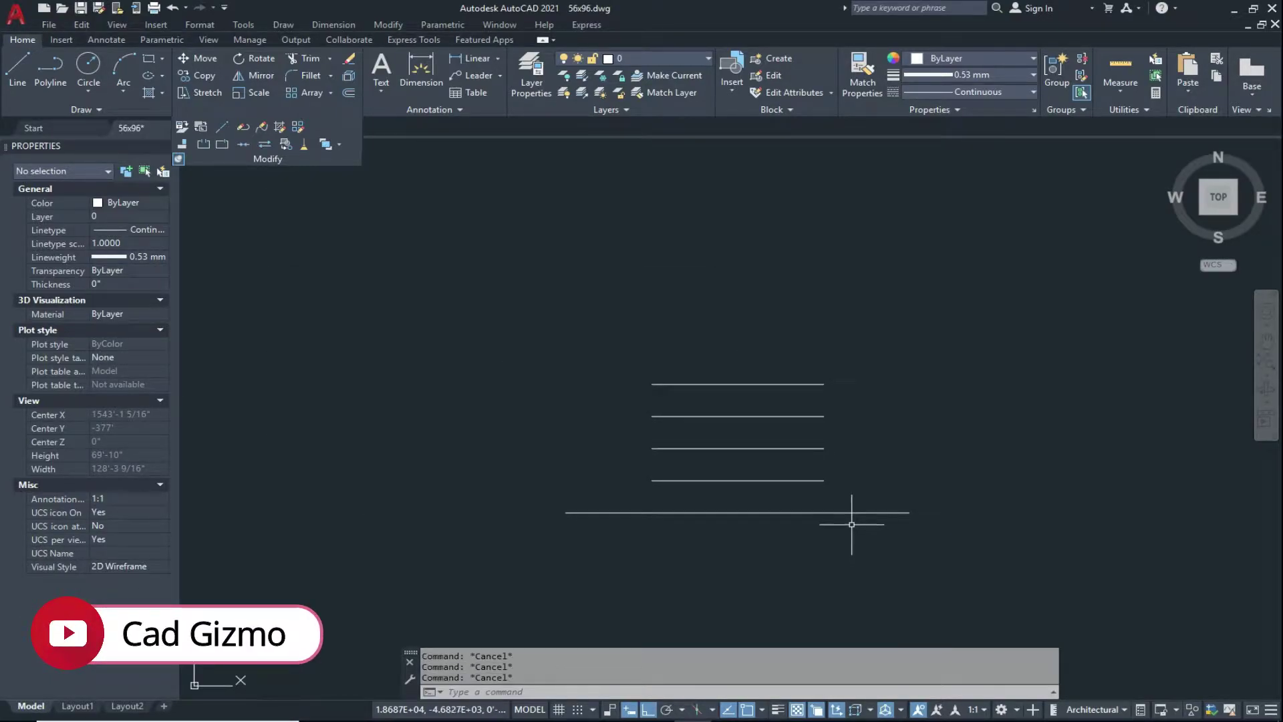
- Shorten the bottom line's right end twice with a Lengthen delta of -5'
{"action": "key", "text": "Return"}
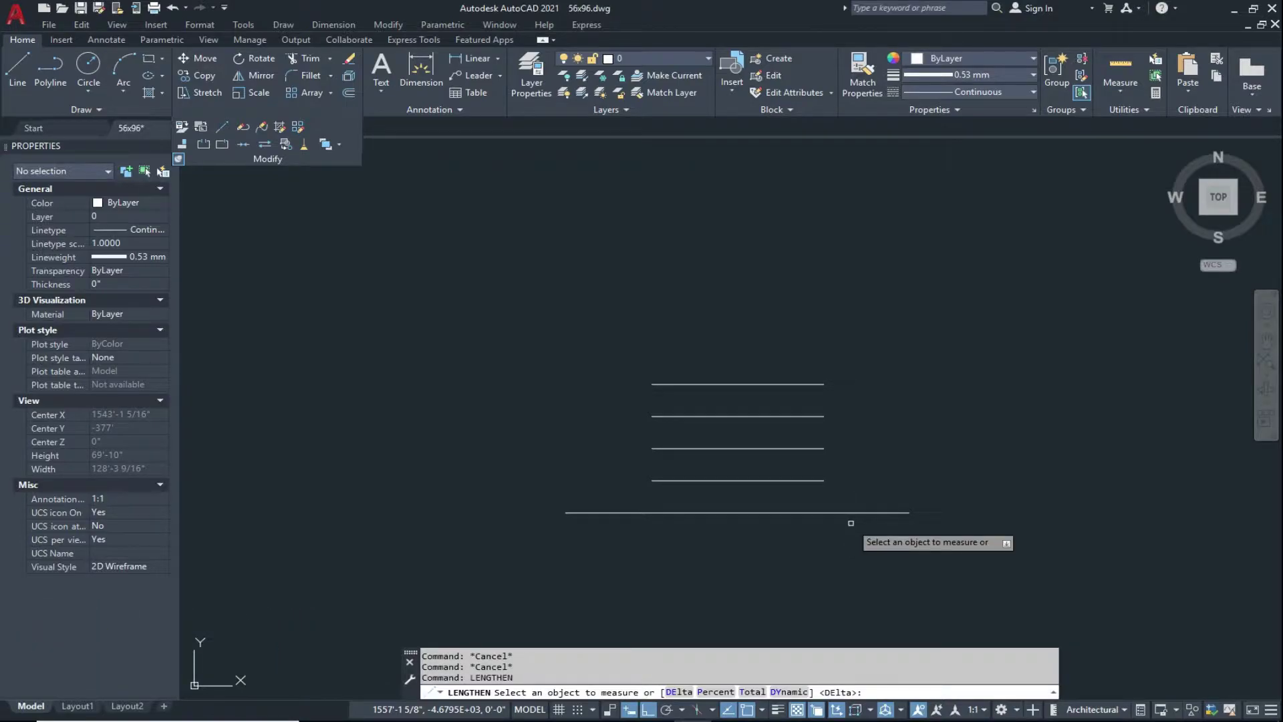
{"action": "left_click", "coordinate": [680, 692]}
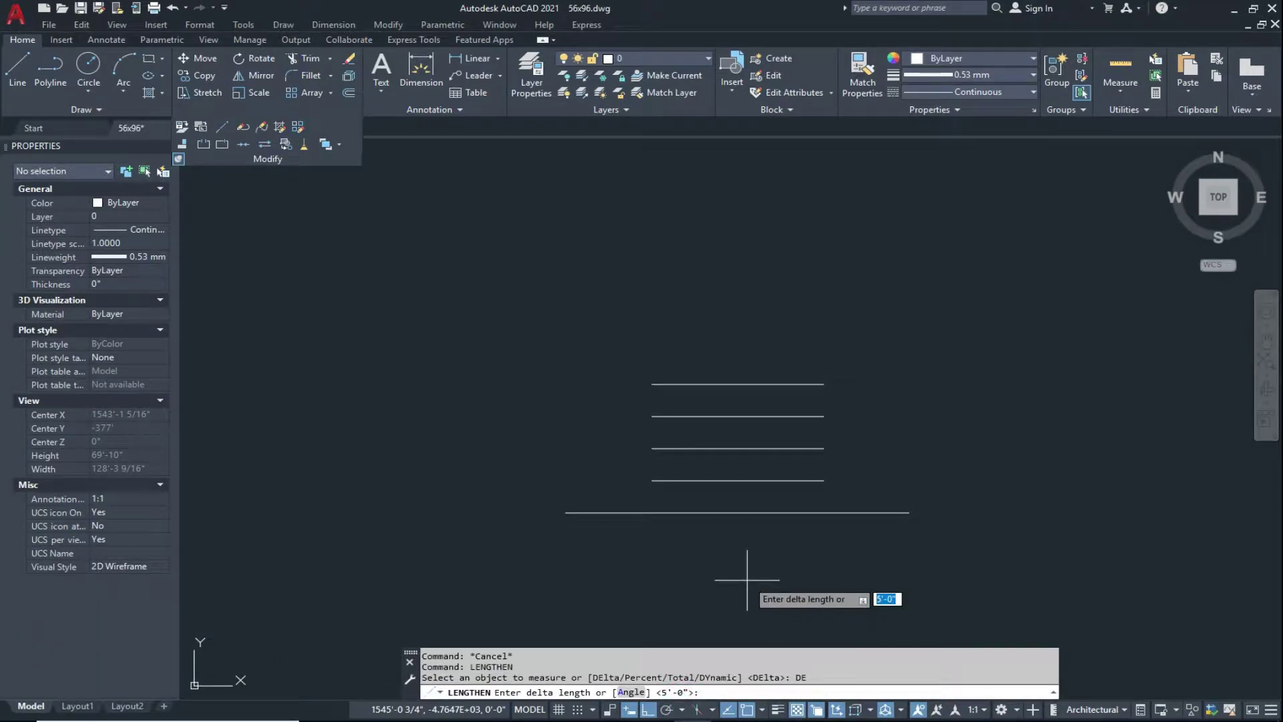
{"action": "type", "text": "-5"}
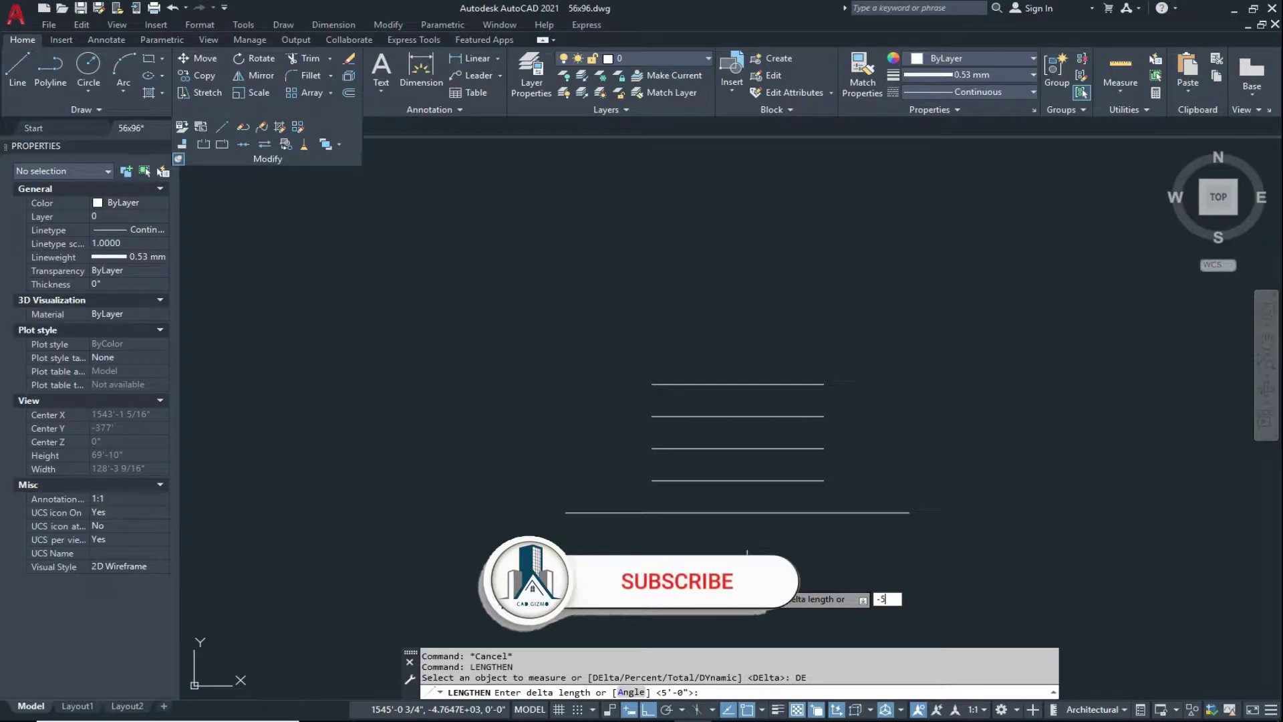
{"action": "key", "text": "Return"}
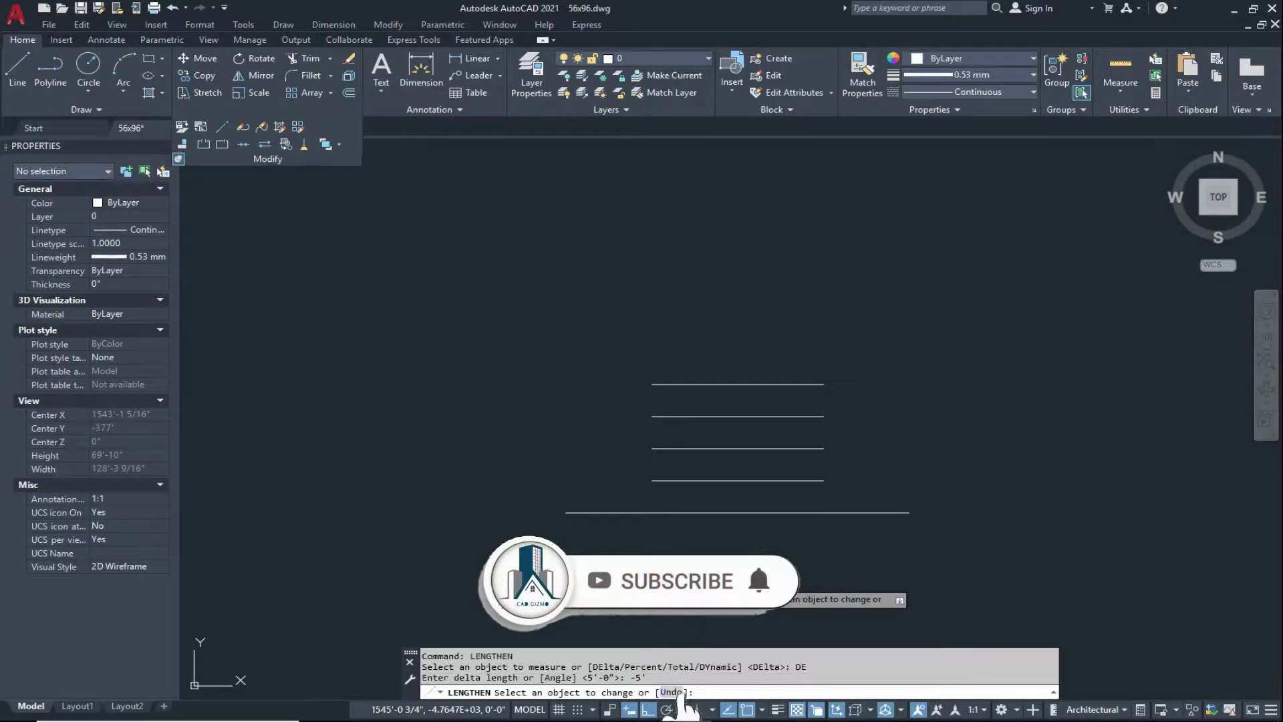
{"action": "scroll", "coordinate": [825, 567], "scroll_direction": "up", "scroll_amount": 4}
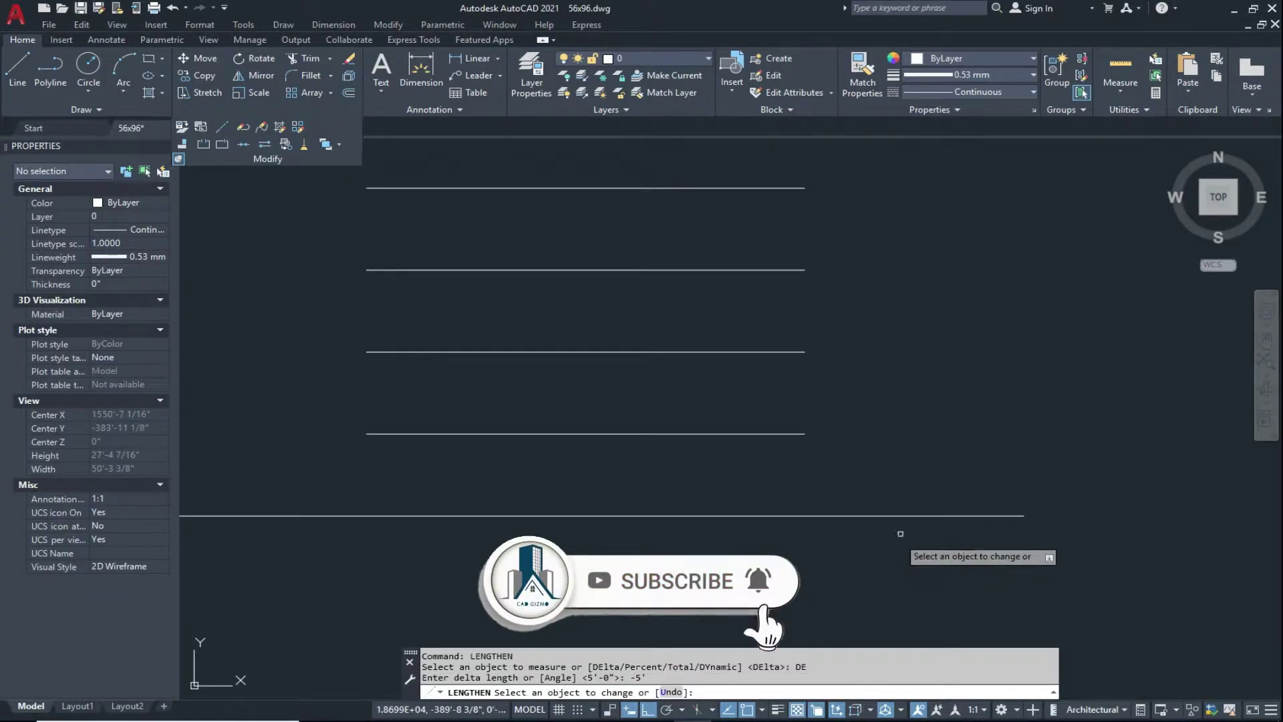
{"action": "left_click", "coordinate": [904, 516]}
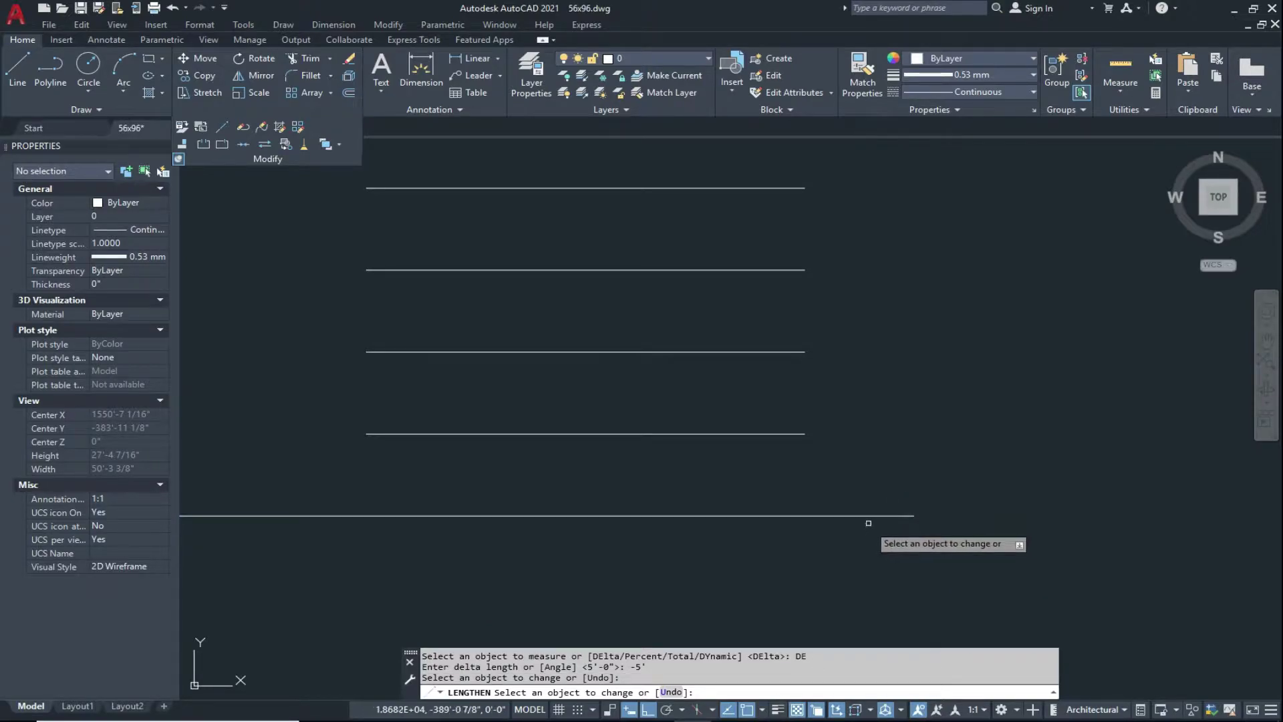
{"action": "left_click", "coordinate": [871, 518]}
- Apply the -5' delta at the bottom line's left end until it aligns with the lines above
{"action": "scroll", "coordinate": [773, 590], "scroll_direction": "down", "scroll_amount": 4}
{"action": "scroll", "coordinate": [731, 538], "scroll_direction": "up", "scroll_amount": 4}
{"action": "middle_click_drag", "start_coordinate": [731, 538], "coordinate": [709, 569]}
{"action": "left_click", "coordinate": [464, 495]}
{"action": "left_click", "coordinate": [567, 495]}
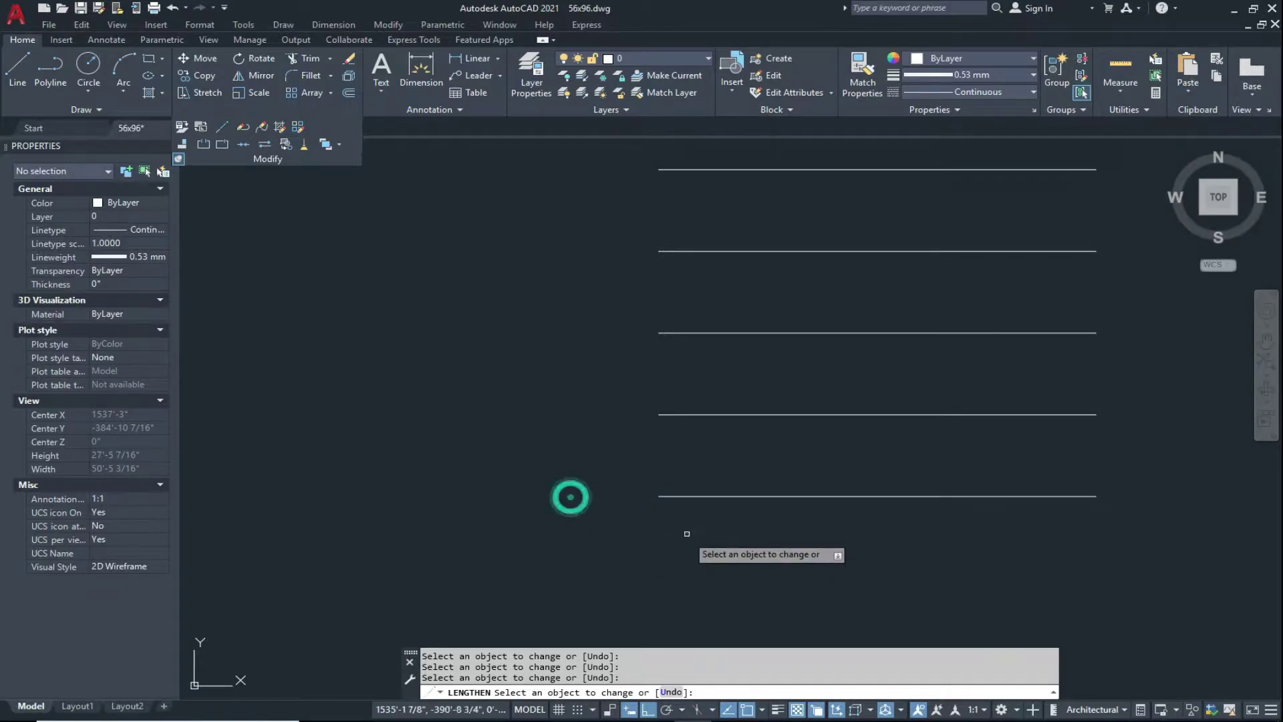
{"action": "left_click", "coordinate": [689, 498]}
{"action": "scroll", "coordinate": [624, 536], "scroll_direction": "down", "scroll_amount": 2}
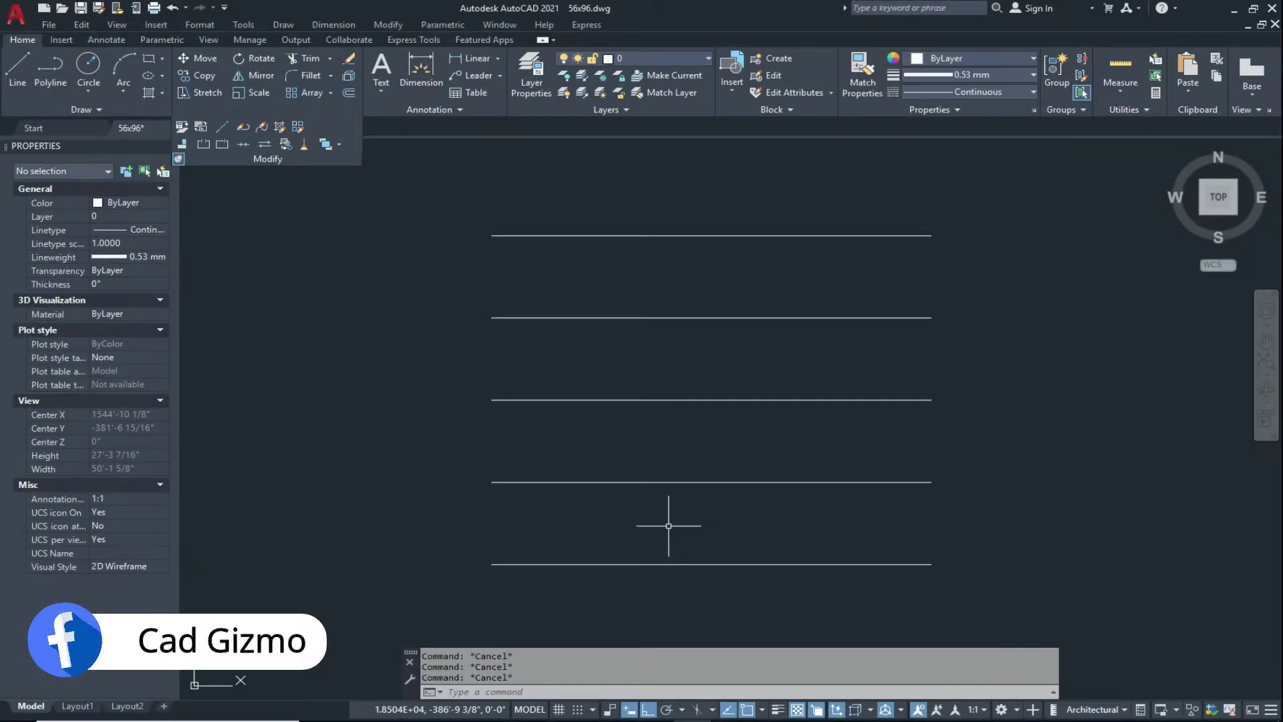
- Shorten the bottom line from its left end to 20 percent of its length with Lengthen
{"action": "left_click", "coordinate": [222, 126]}
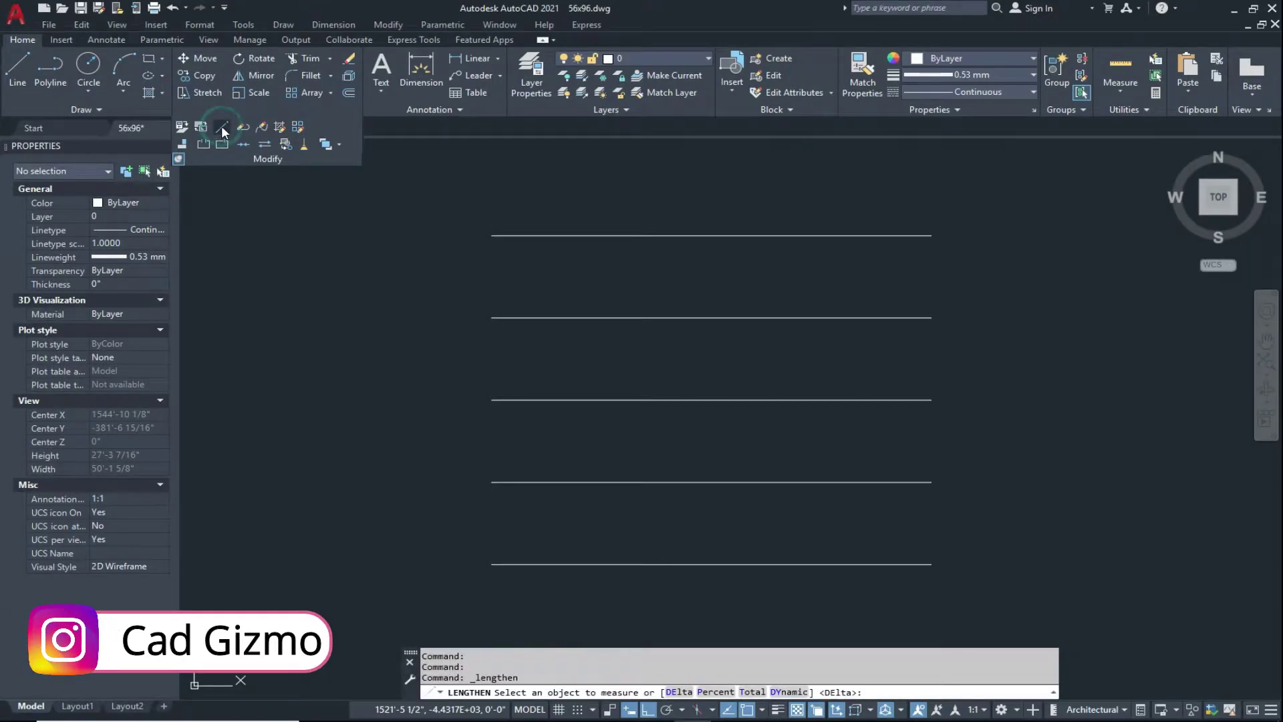
{"action": "left_click", "coordinate": [714, 692]}
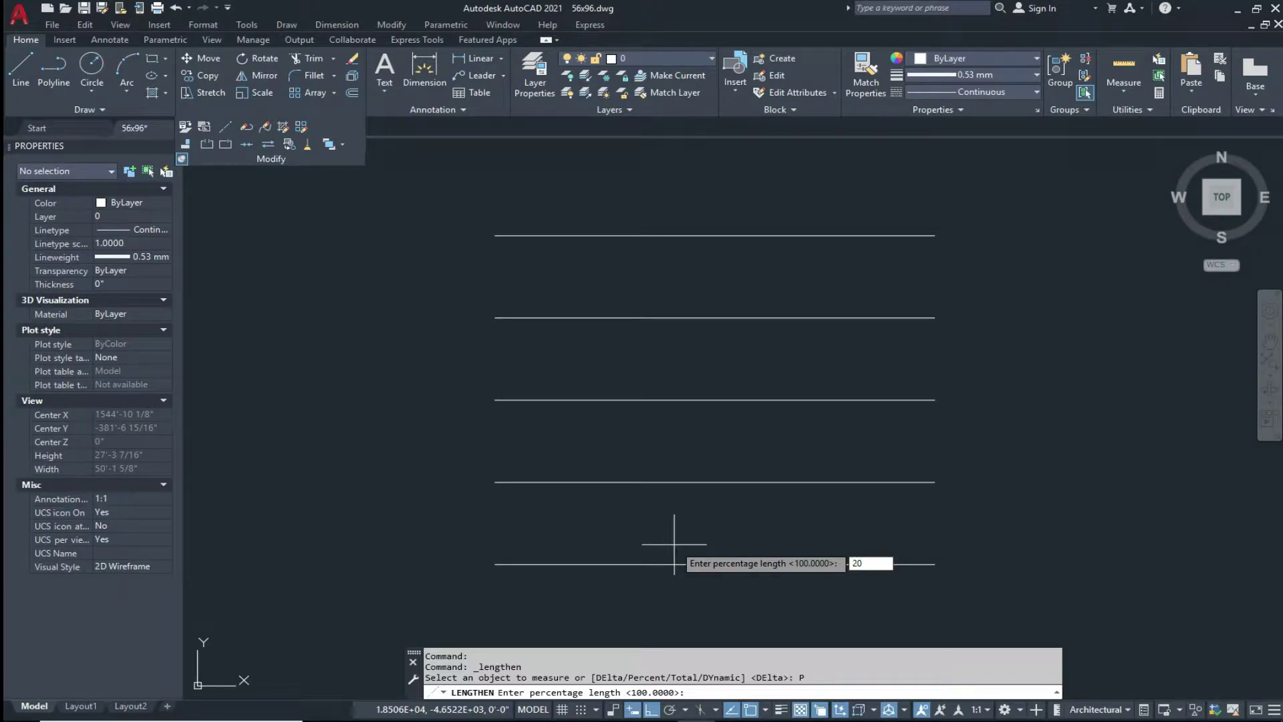
{"action": "key", "text": "Return"}
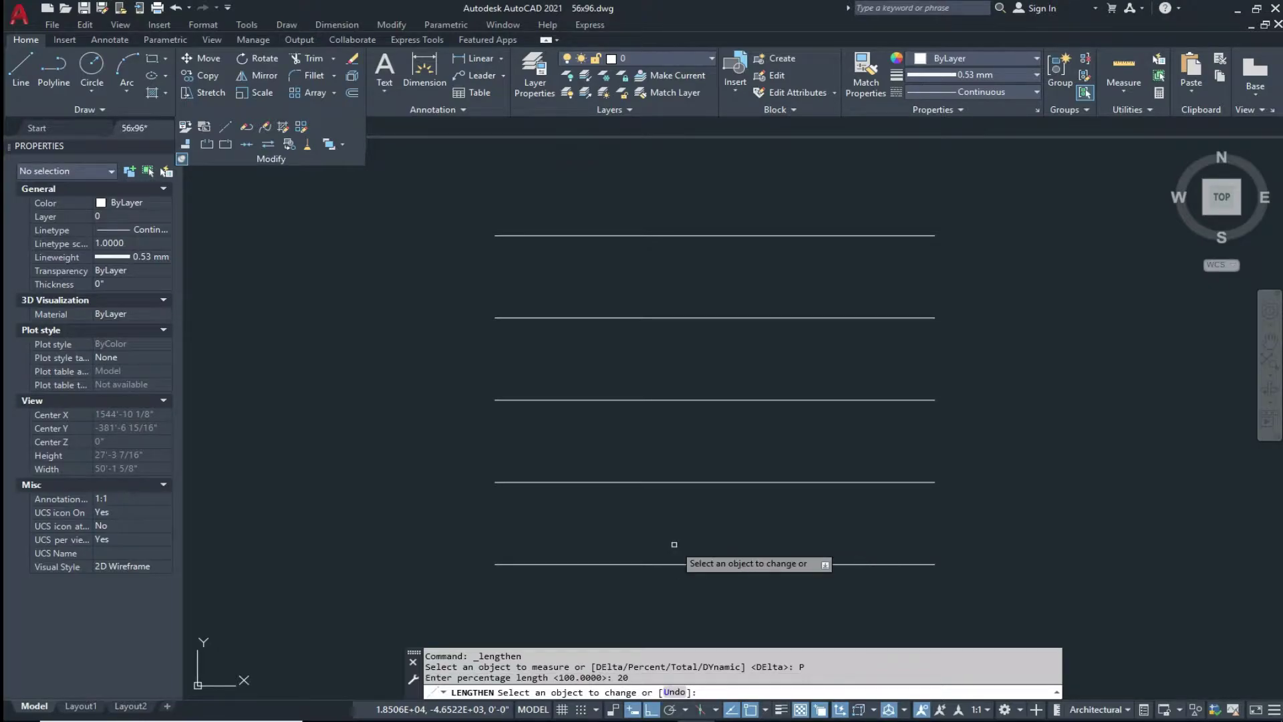
{"action": "left_click", "coordinate": [499, 565]}
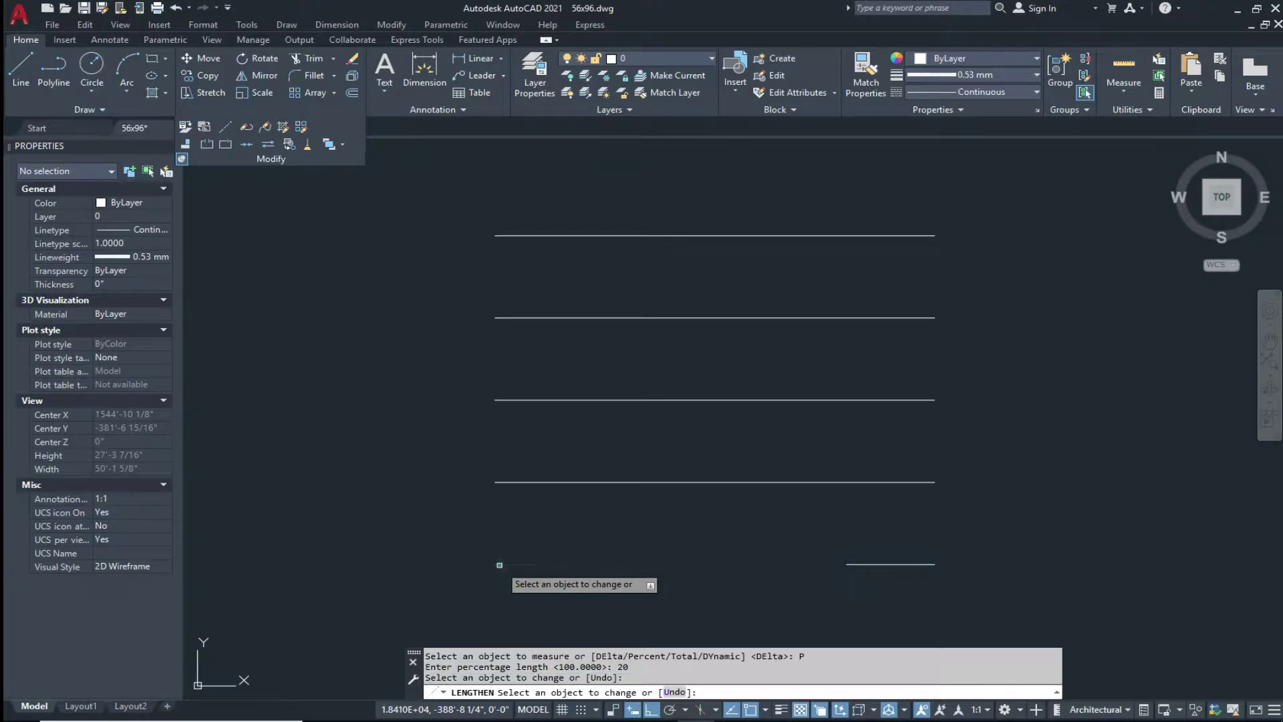
{"action": "middle_click_drag", "start_coordinate": [876, 574], "coordinate": [722, 553]}
{"action": "key", "text": "Return"}
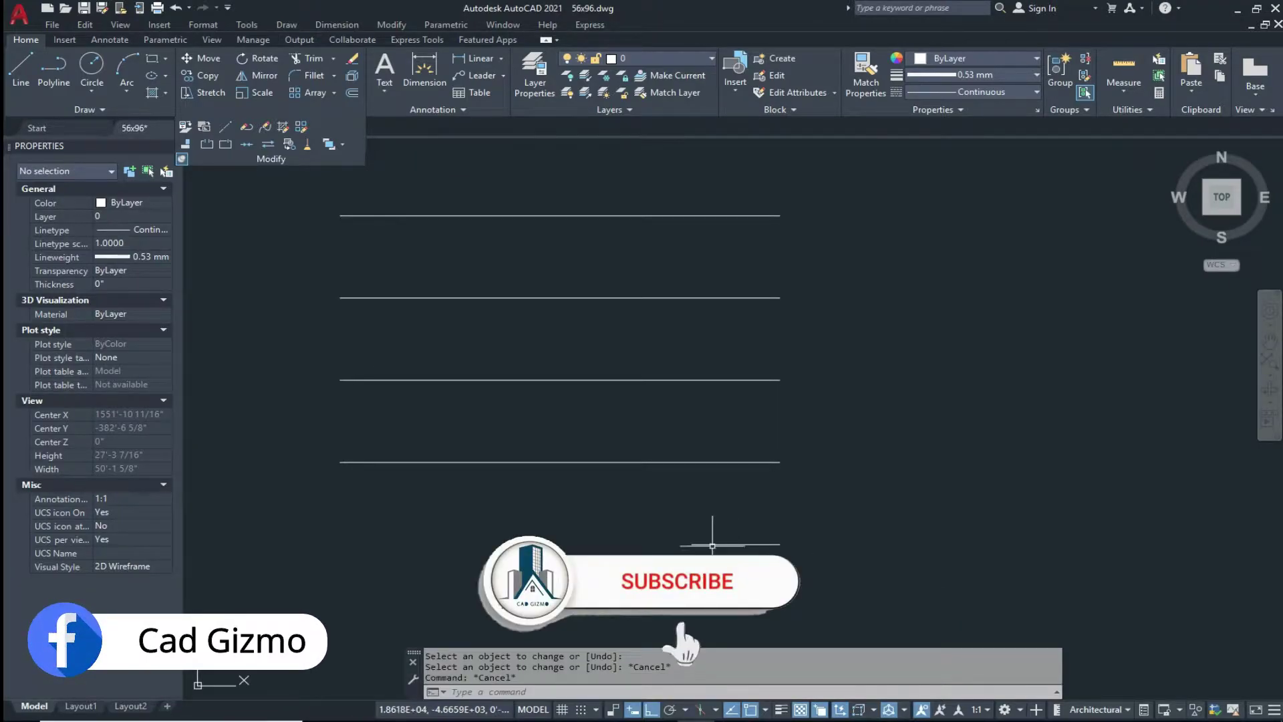
- Check the length of the shortened bottom line with a linear dimension preview
{"action": "left_click", "coordinate": [463, 59]}
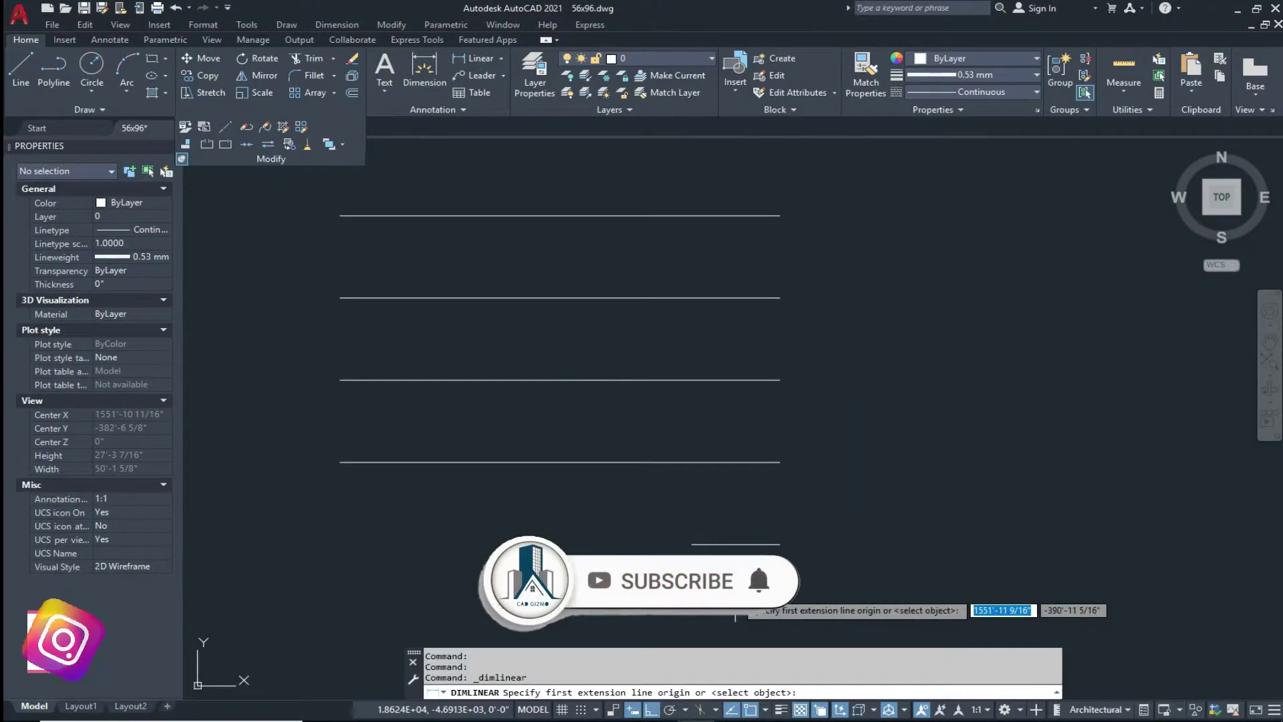
{"action": "key", "text": "Return"}
{"action": "left_click", "coordinate": [738, 544]}
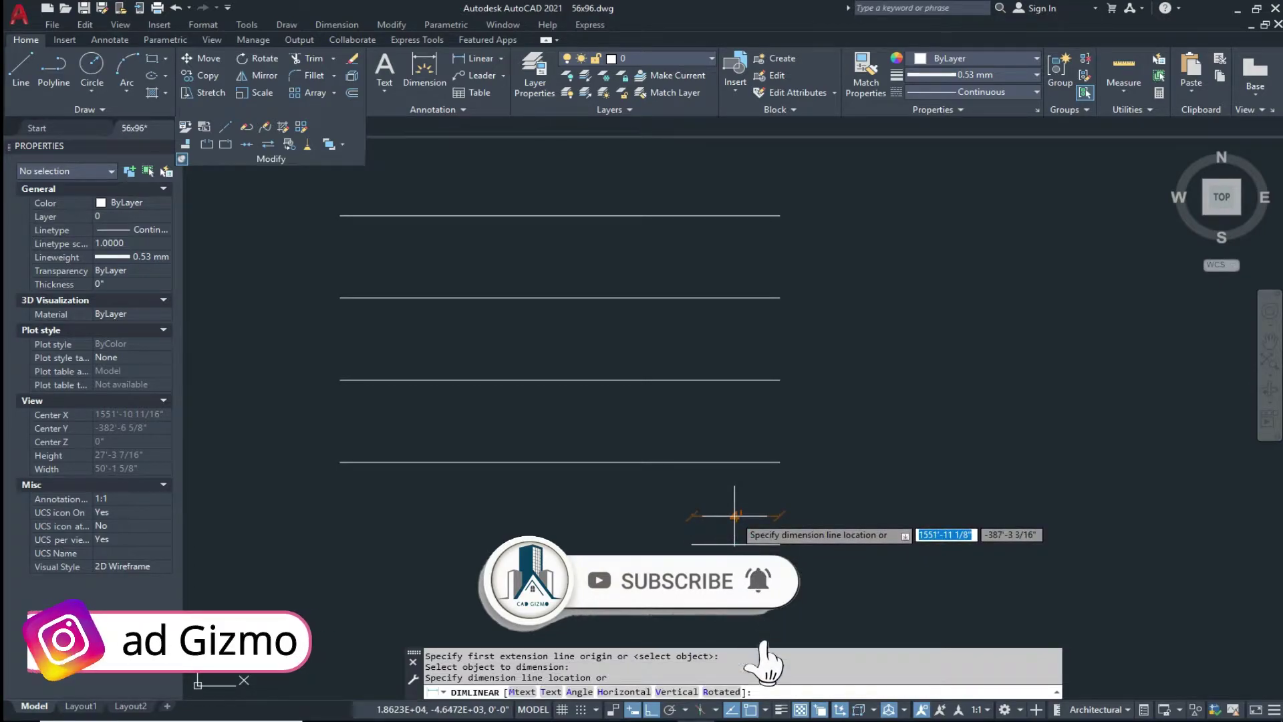
{"action": "scroll", "coordinate": [734, 513], "scroll_direction": "up", "scroll_amount": 2}
{"action": "middle_click_drag", "start_coordinate": [735, 514], "coordinate": [766, 522]}
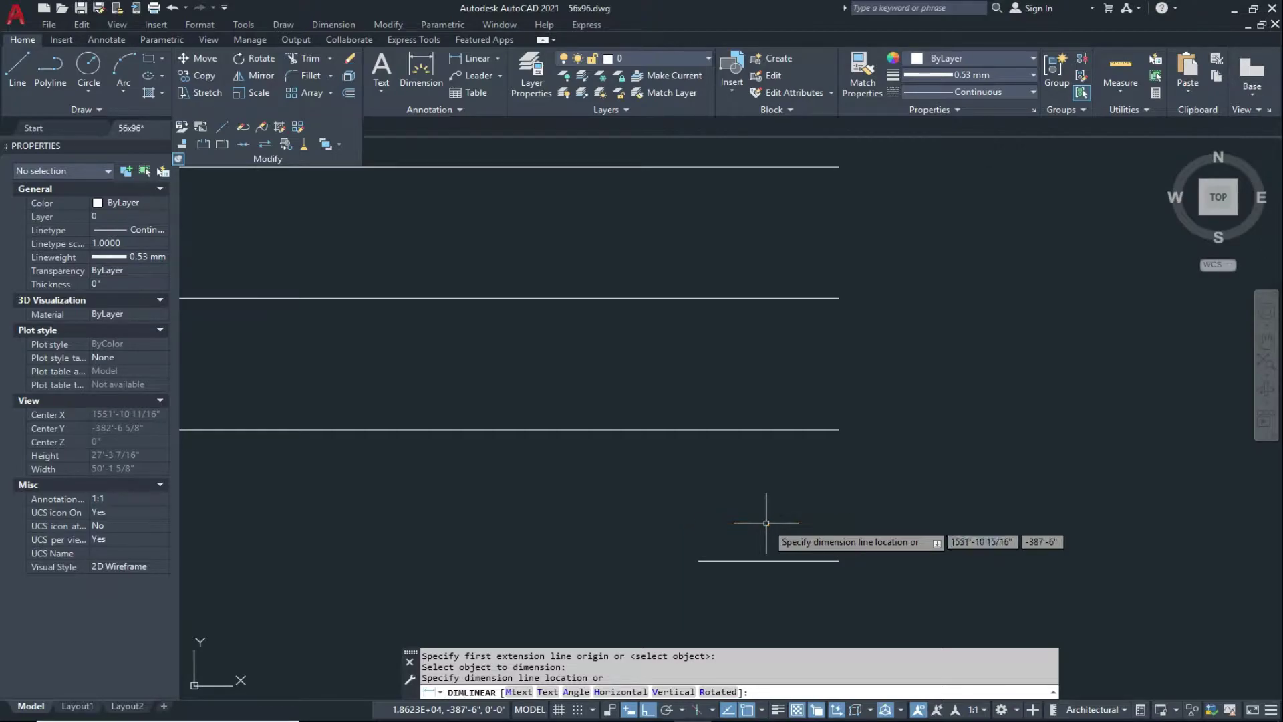
- Discard the pending dimension and undo the 20 percent shortening of the bottom line
{"action": "key", "text": "Escape"}
{"action": "key", "text": "Escape"}
{"action": "key", "text": "ctrl+z"}
{"action": "key", "text": "ctrl+z"}
- Lengthen the bottom line from its left end to 120 percent of its length with the Percent option of Lengthen
{"action": "type", "text": "LENGTHEN"}
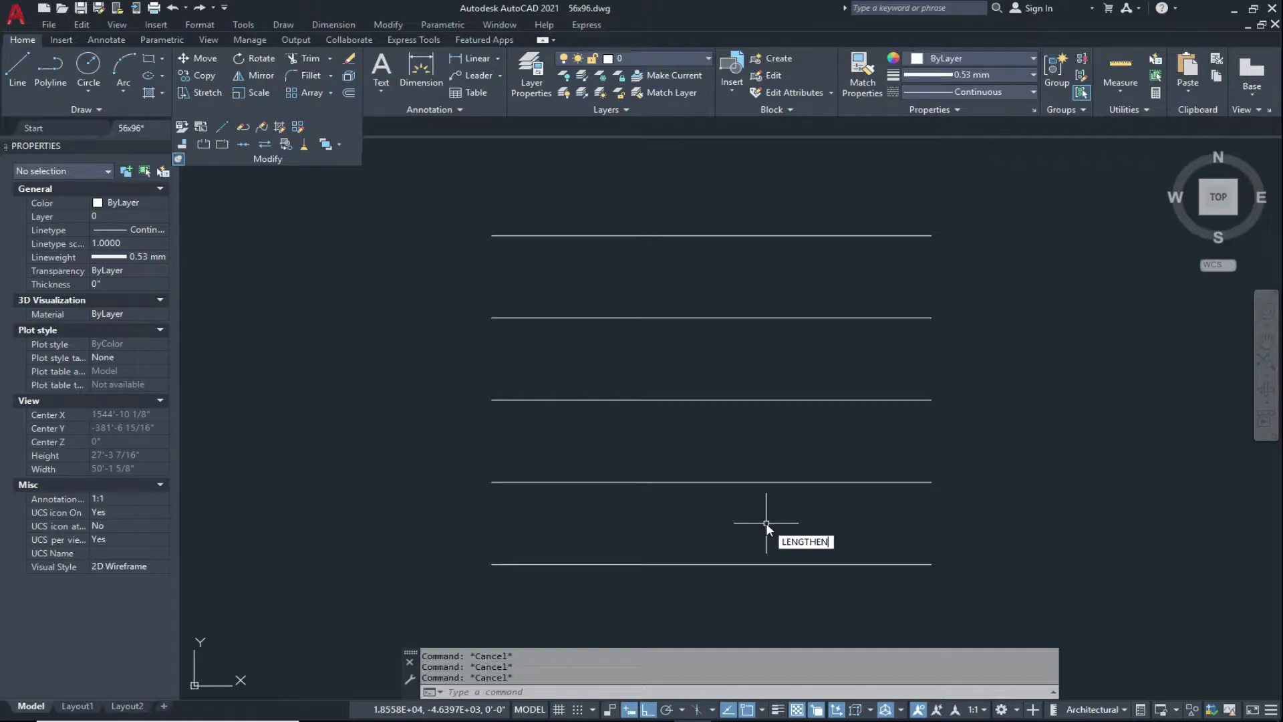
{"action": "key", "text": "Return"}
{"action": "left_click", "coordinate": [715, 692]}
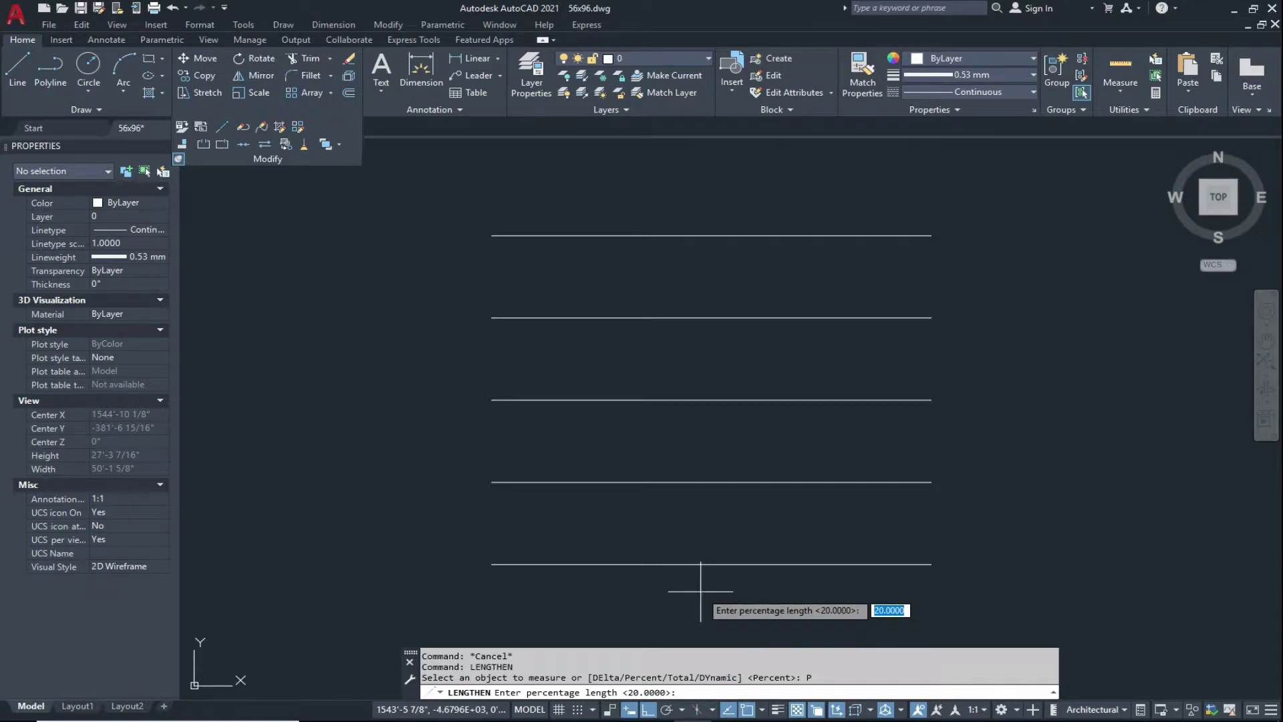
{"action": "type", "text": "120"}
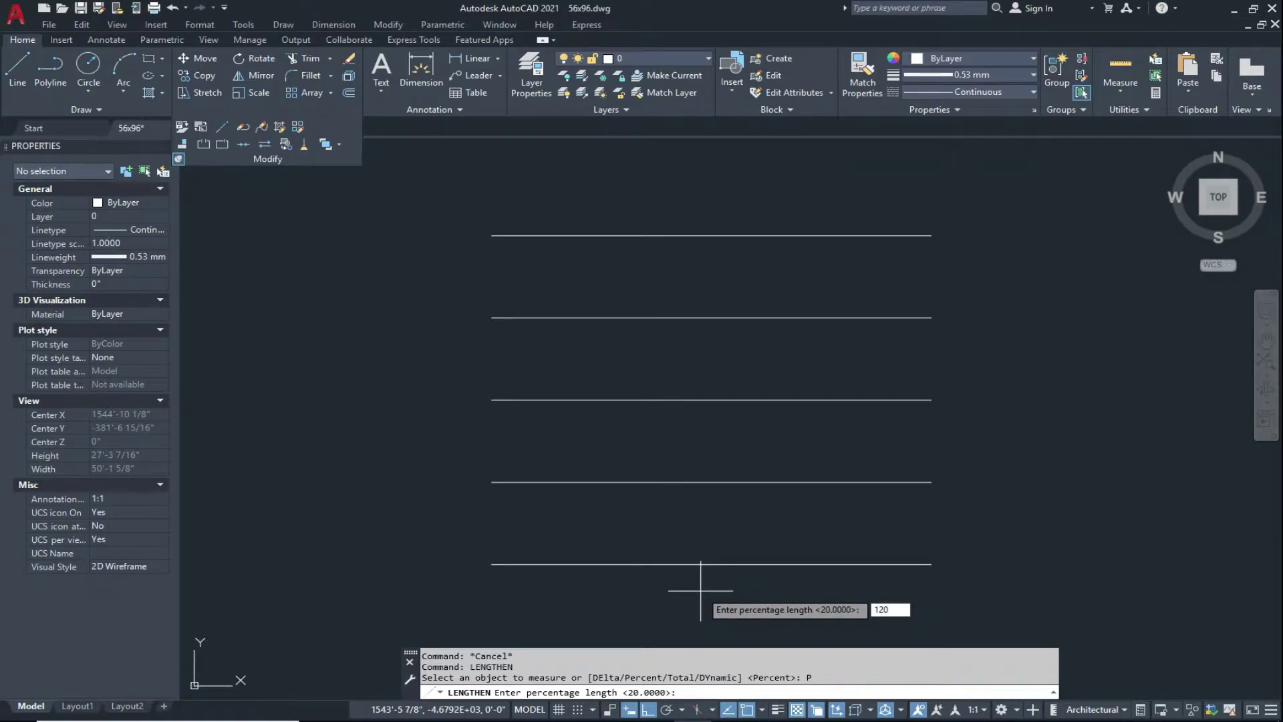
{"action": "key", "text": "Return"}
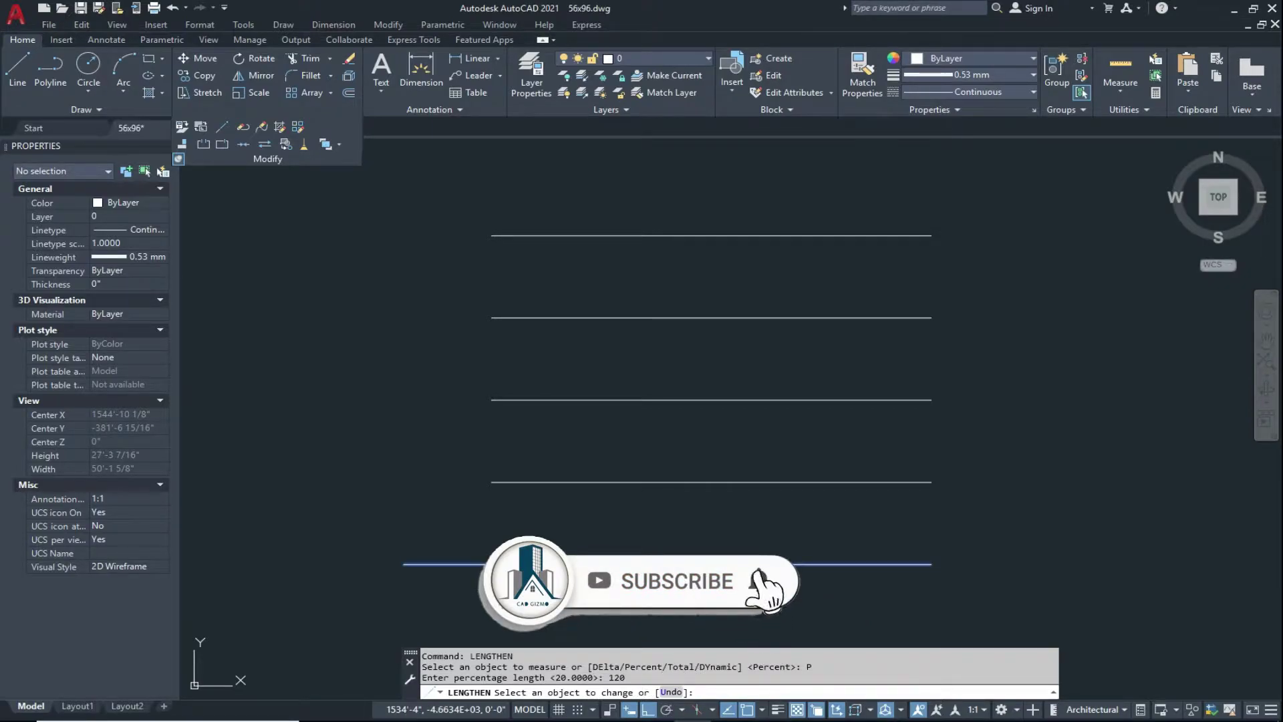
{"action": "key", "text": "Escape"}
{"action": "key", "text": "Escape"}
{"action": "key", "text": "Escape"}
- Draw a vertical reference line from the left end of the fourth line straight down to the bottom line
{"action": "scroll", "coordinate": [434, 571], "scroll_direction": "up", "scroll_amount": 4}
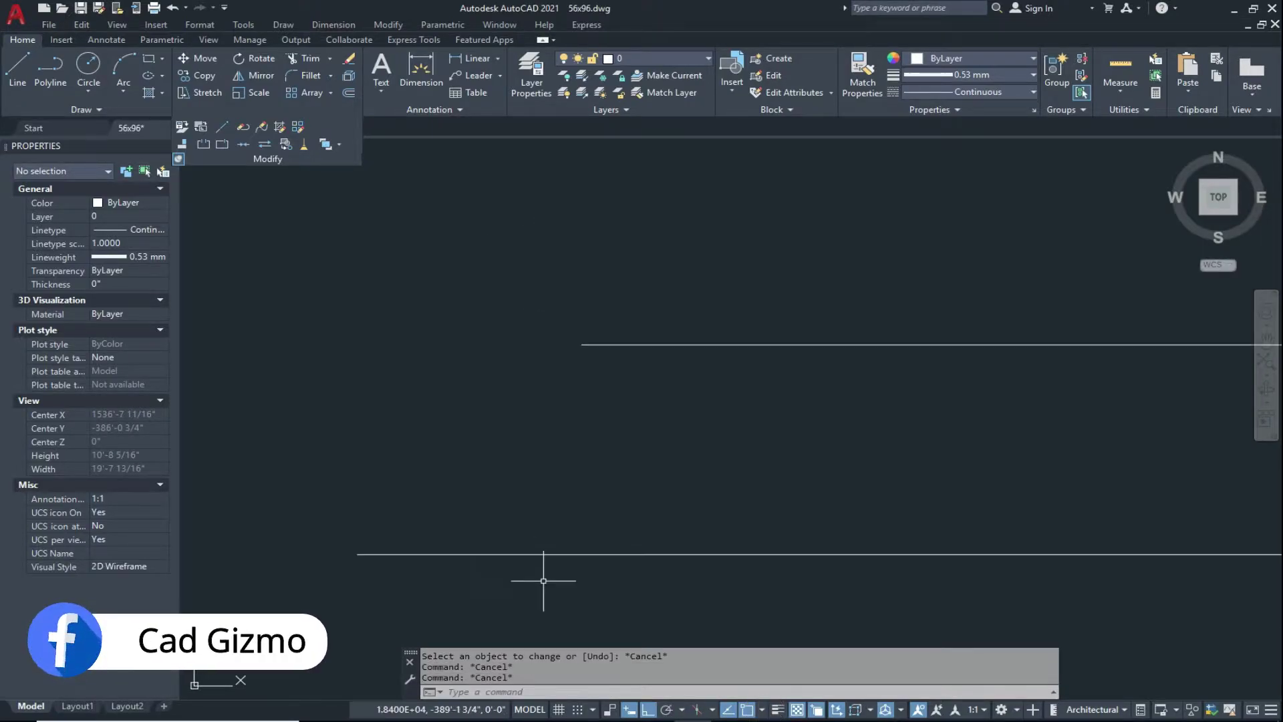
{"action": "type", "text": "L"}
{"action": "key", "text": "Return"}
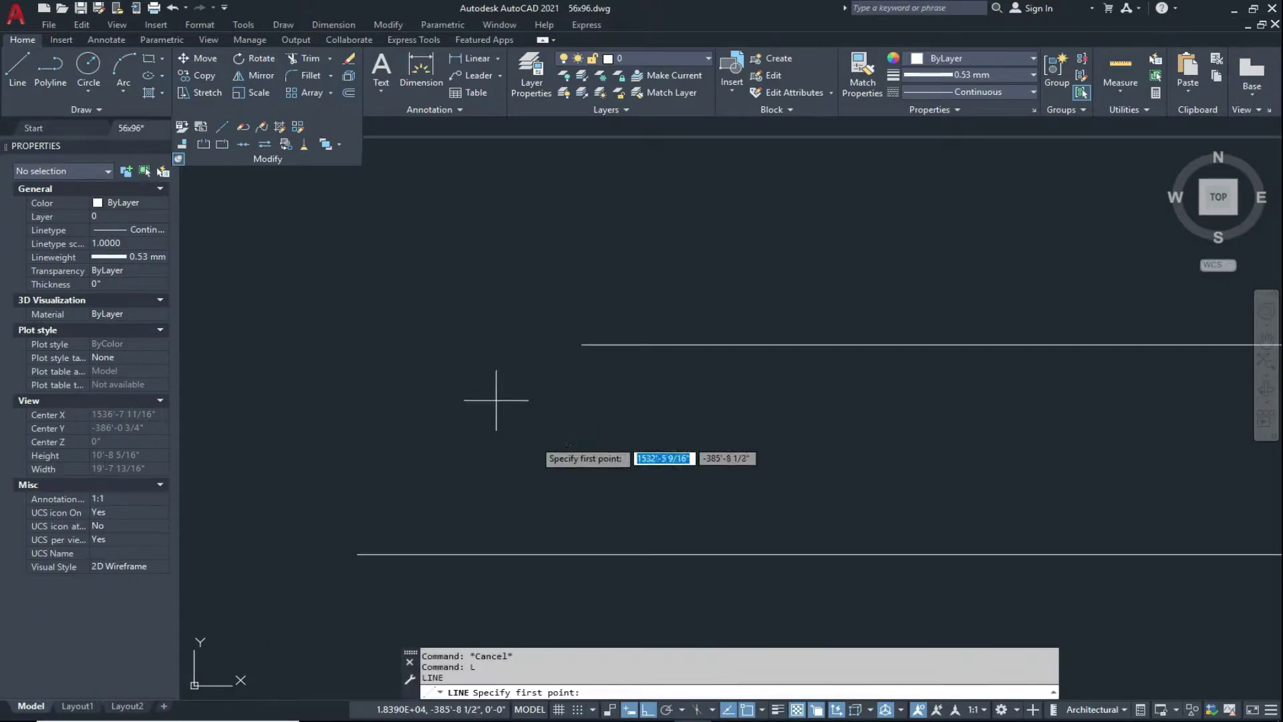
{"action": "left_click", "coordinate": [581, 344]}
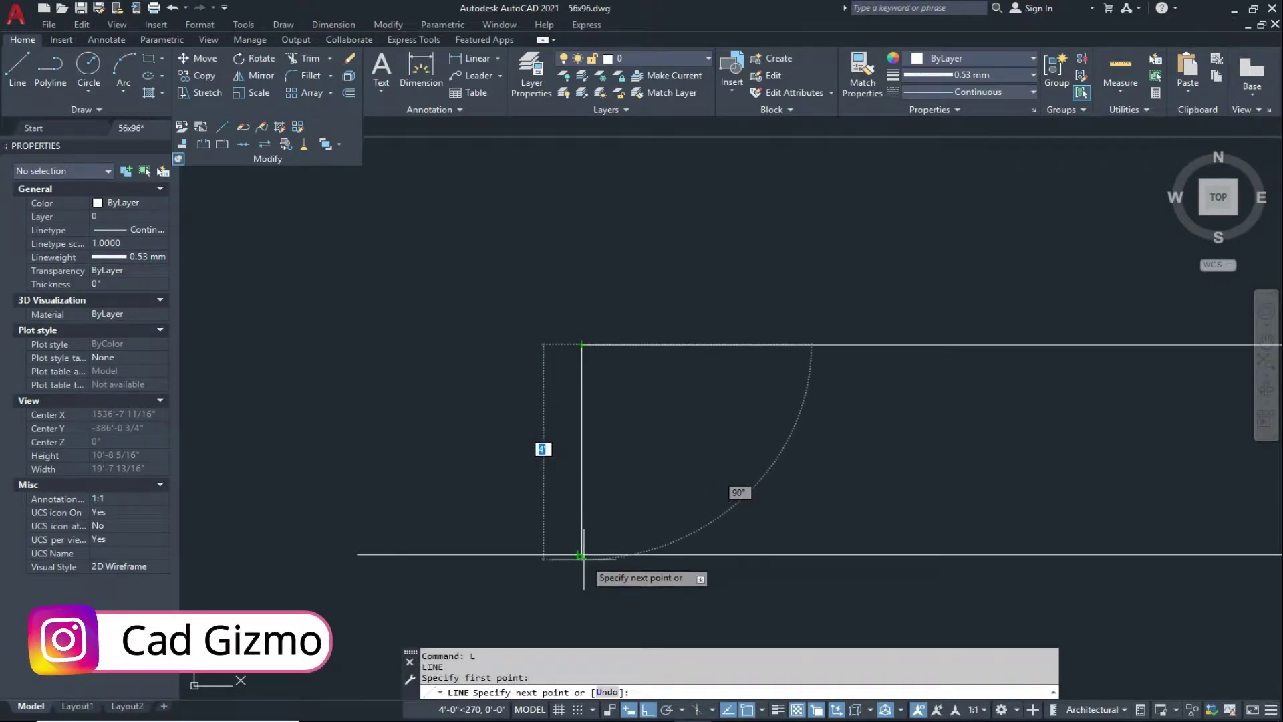
{"action": "left_click", "coordinate": [581, 553]}
{"action": "key", "text": "Escape"}
{"action": "key", "text": "Escape"}
- Add a linear dimension between the vertical reference line and the bottom line's left end, placed just above the line
{"action": "left_click", "coordinate": [468, 59]}
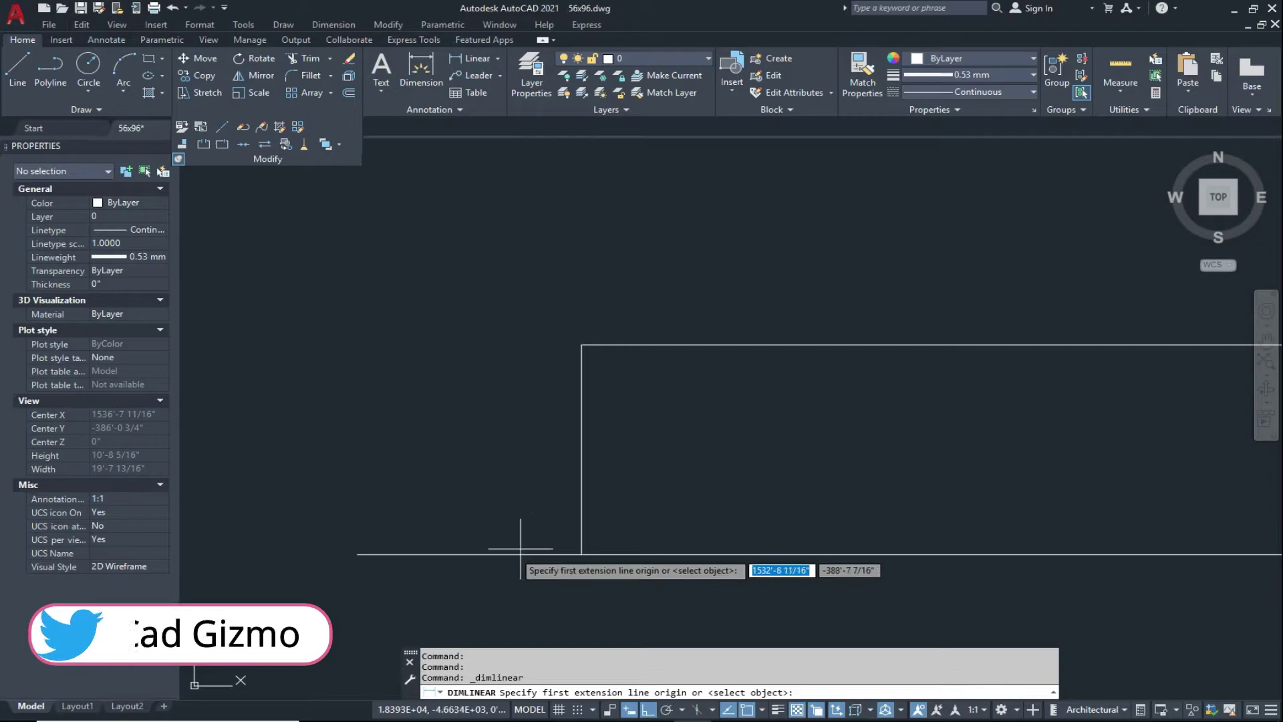
{"action": "left_click", "coordinate": [582, 554]}
{"action": "left_click", "coordinate": [357, 554]}
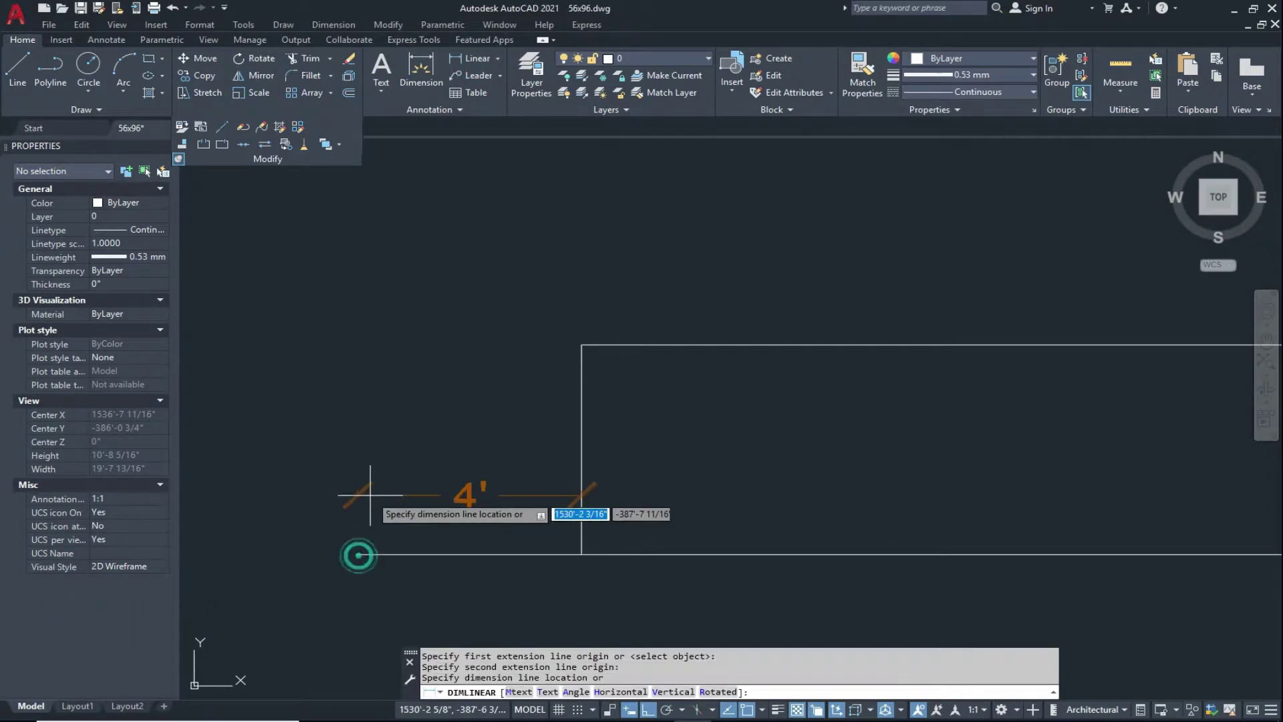
{"action": "left_click", "coordinate": [369, 494]}
{"action": "scroll", "coordinate": [291, 516], "scroll_direction": "down", "scroll_amount": 2}
{"action": "middle_click_drag", "start_coordinate": [436, 554], "coordinate": [493, 518]}
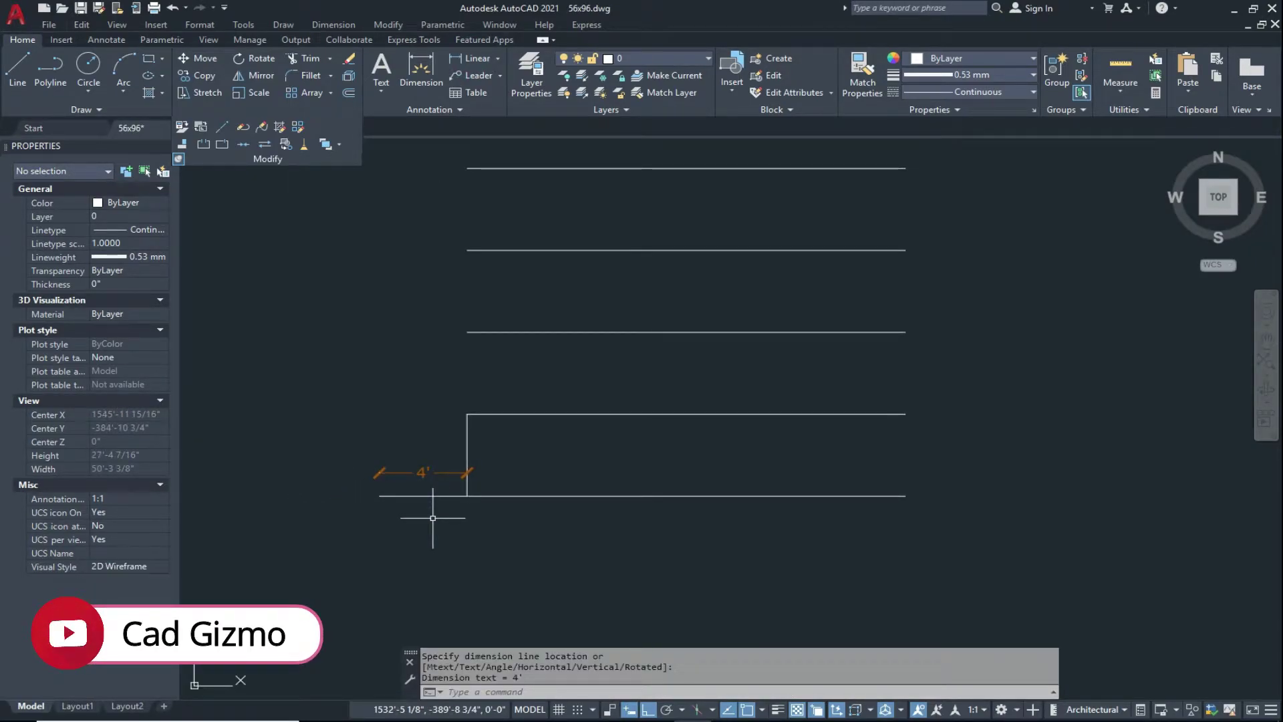
- Undo the linear dimension and erase the vertical reference line at the left ends
{"action": "key", "text": "ctrl+z"}
{"action": "key", "text": "ctrl+z"}
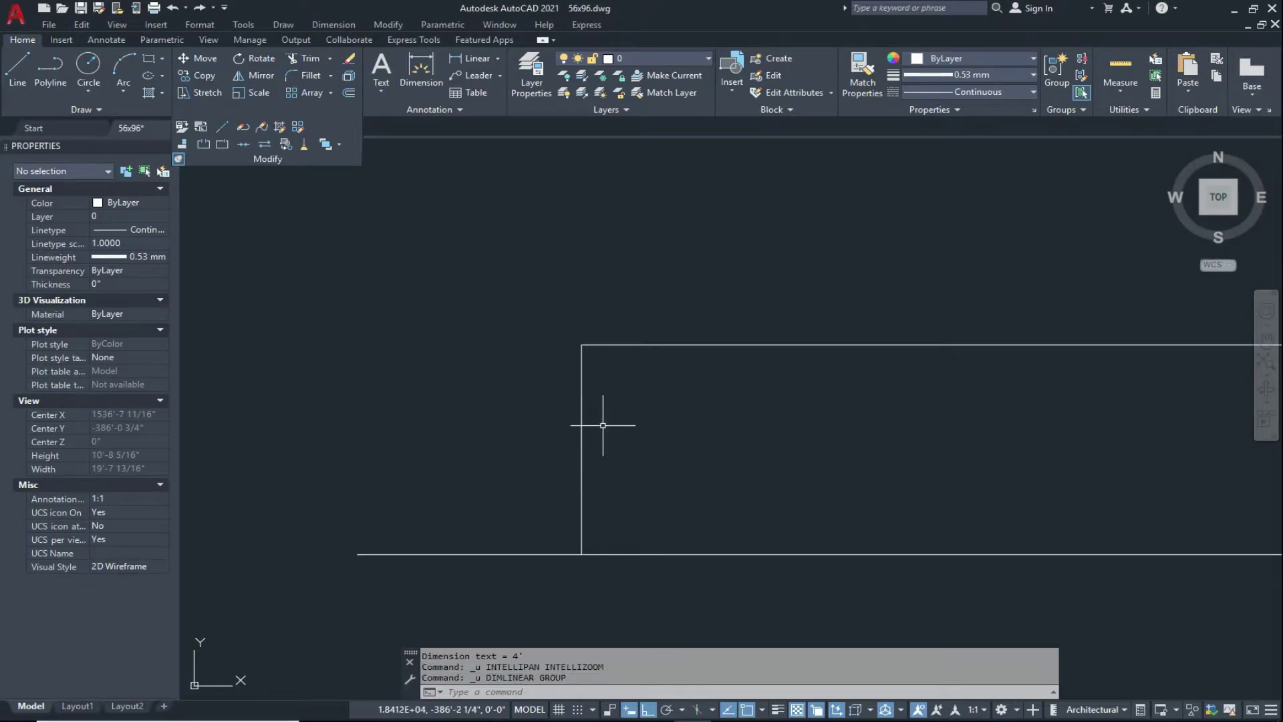
{"action": "left_click", "coordinate": [603, 425]}
{"action": "left_click", "coordinate": [524, 452]}
{"action": "type", "text": "e"}
{"action": "key", "text": "Return"}
{"action": "key", "text": "Escape"}
- Undo the 120 percent lengthening of the bottom line
{"action": "scroll", "coordinate": [495, 461], "scroll_direction": "down", "scroll_amount": 4}
{"action": "key", "text": "ctrl+z"}
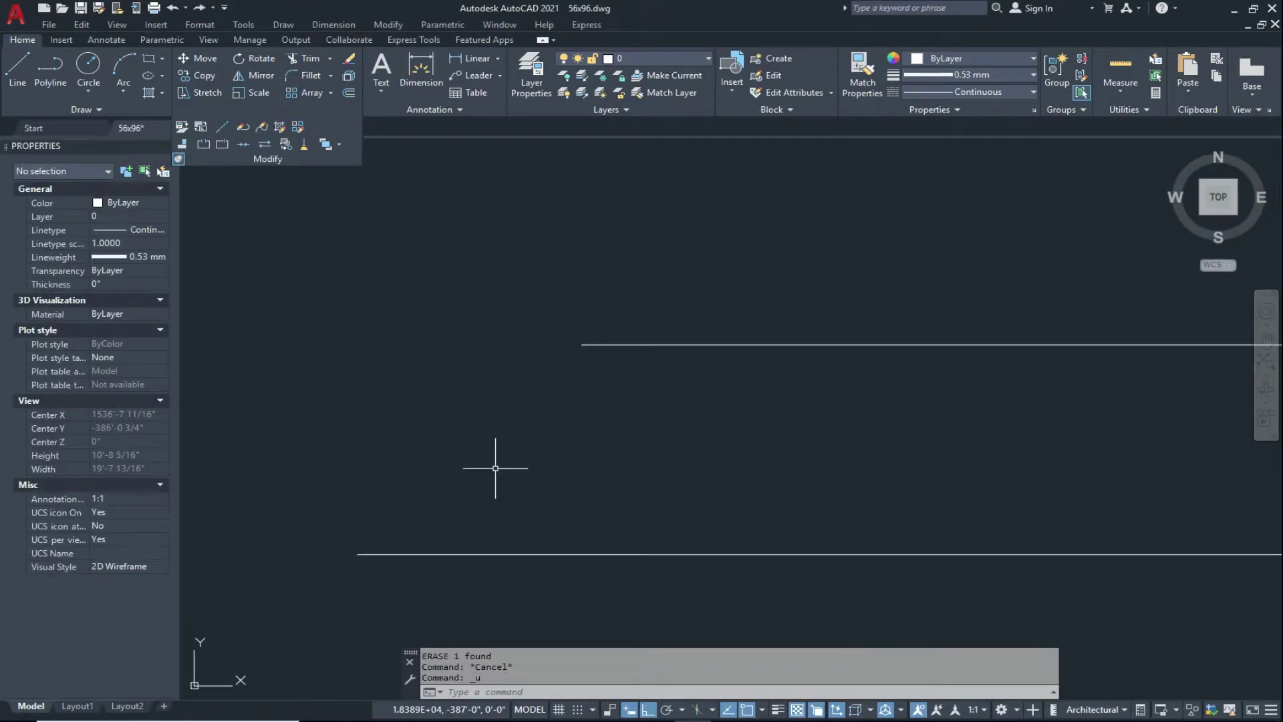
{"action": "key", "text": "ctrl+z"}
{"action": "key", "text": "ctrl+z"}
{"action": "middle_click_drag", "start_coordinate": [538, 486], "coordinate": [491, 489]}
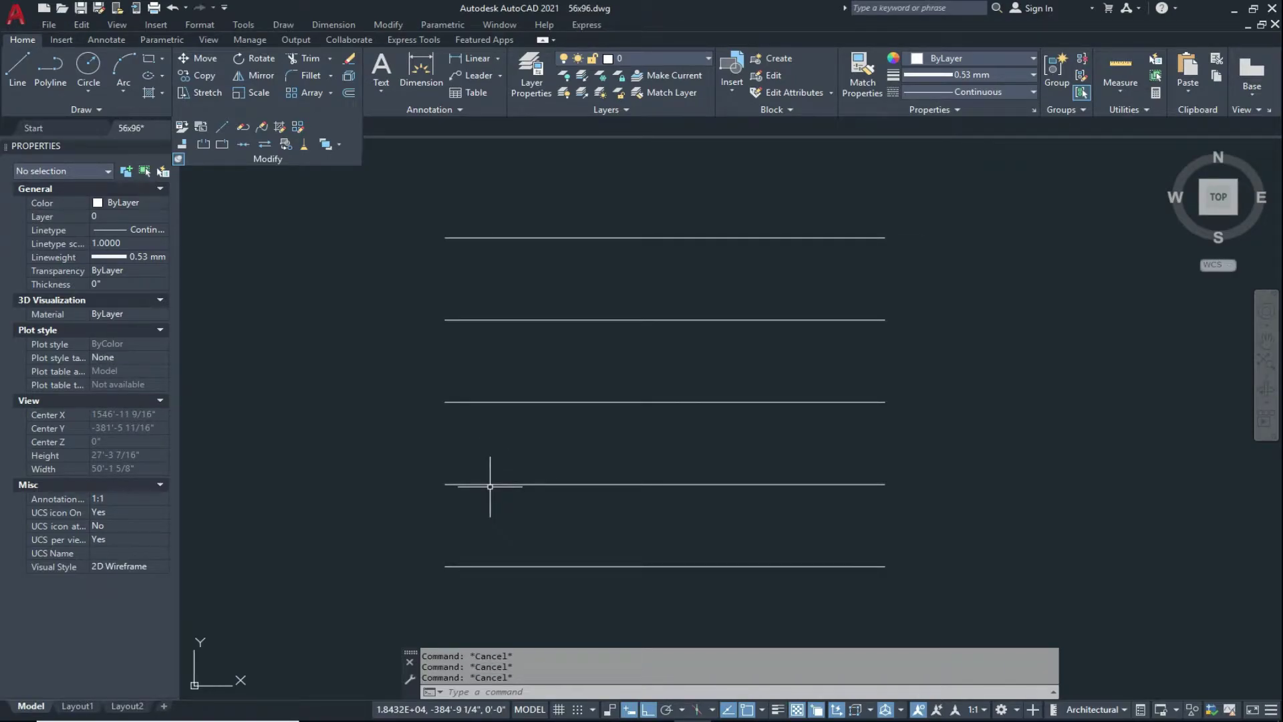
- Set the bottom line's total length to 15' with Lengthen, changing it at its right end
{"action": "left_click", "coordinate": [222, 127]}
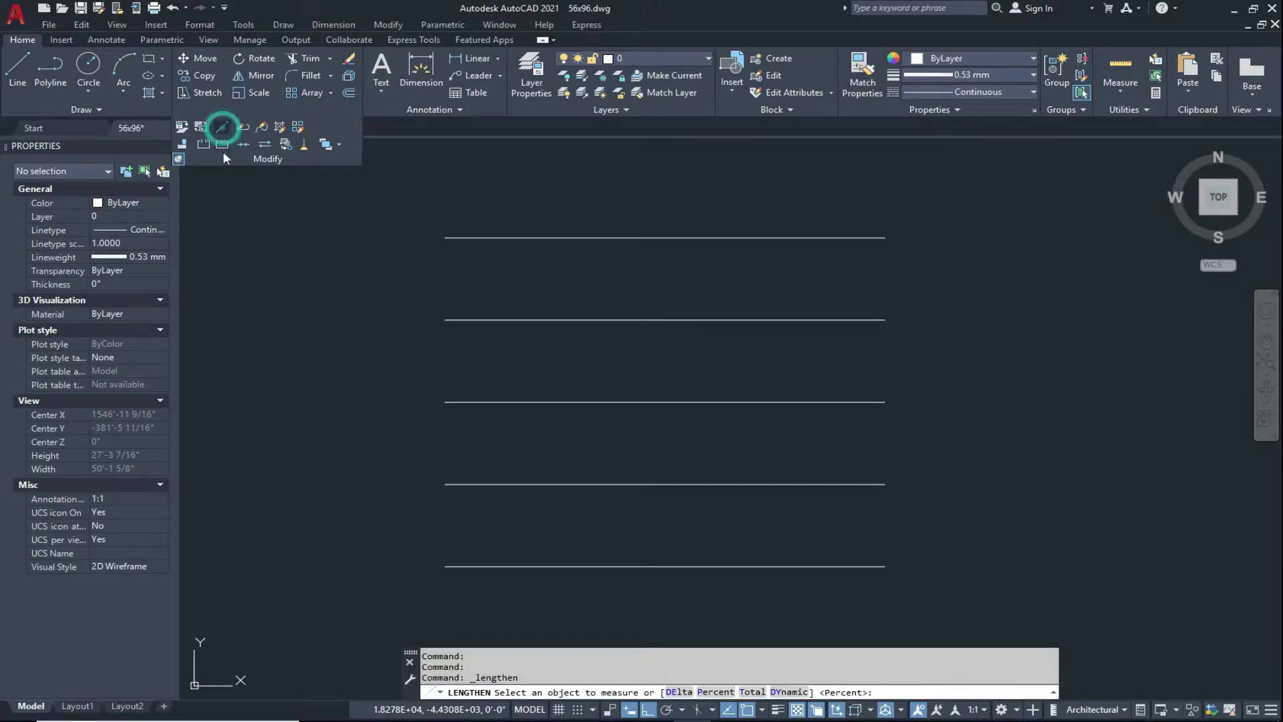
{"action": "middle_click_drag", "start_coordinate": [479, 394], "coordinate": [468, 424]}
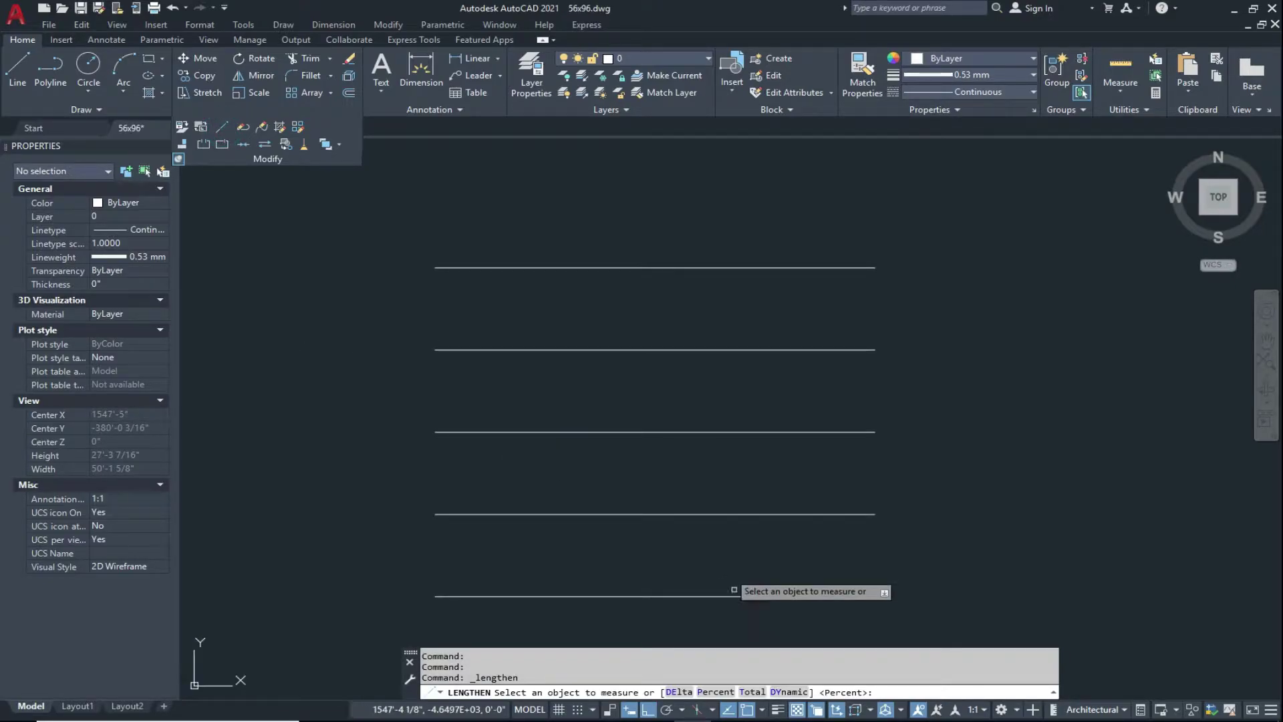
{"action": "middle_click_drag", "start_coordinate": [691, 554], "coordinate": [686, 486]}
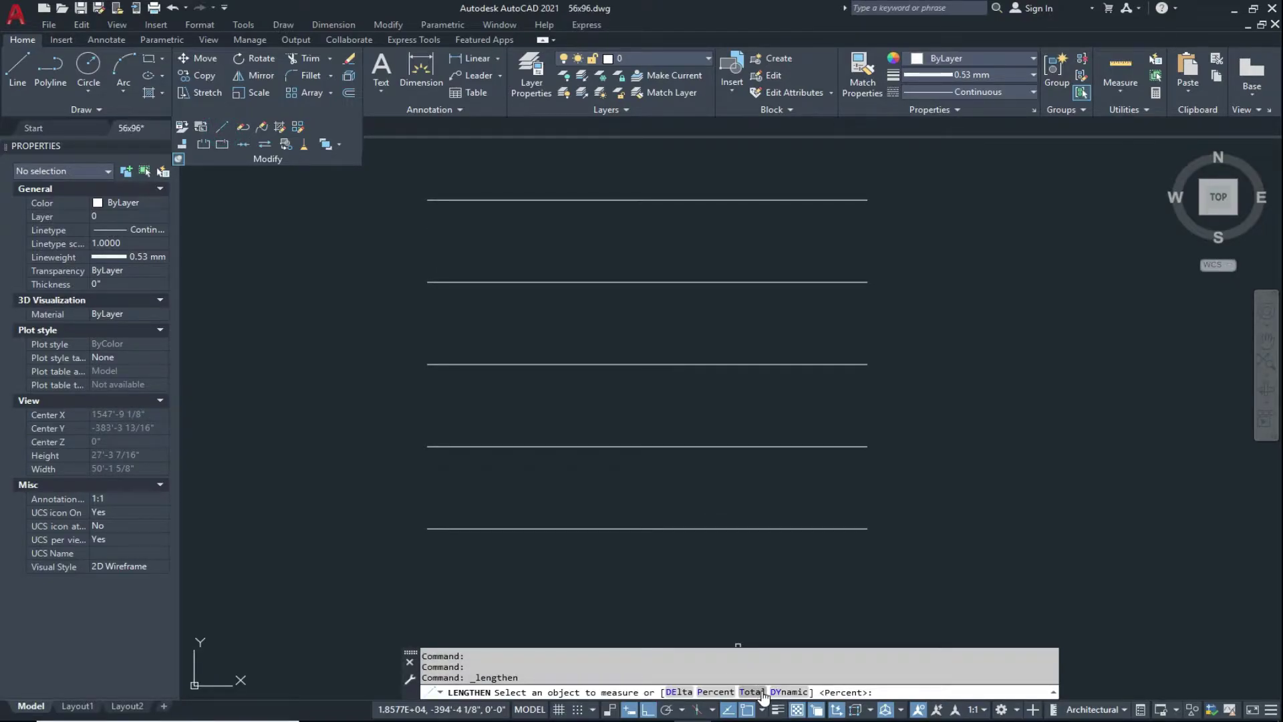
{"action": "left_click", "coordinate": [754, 692]}
{"action": "type", "text": "15'"}
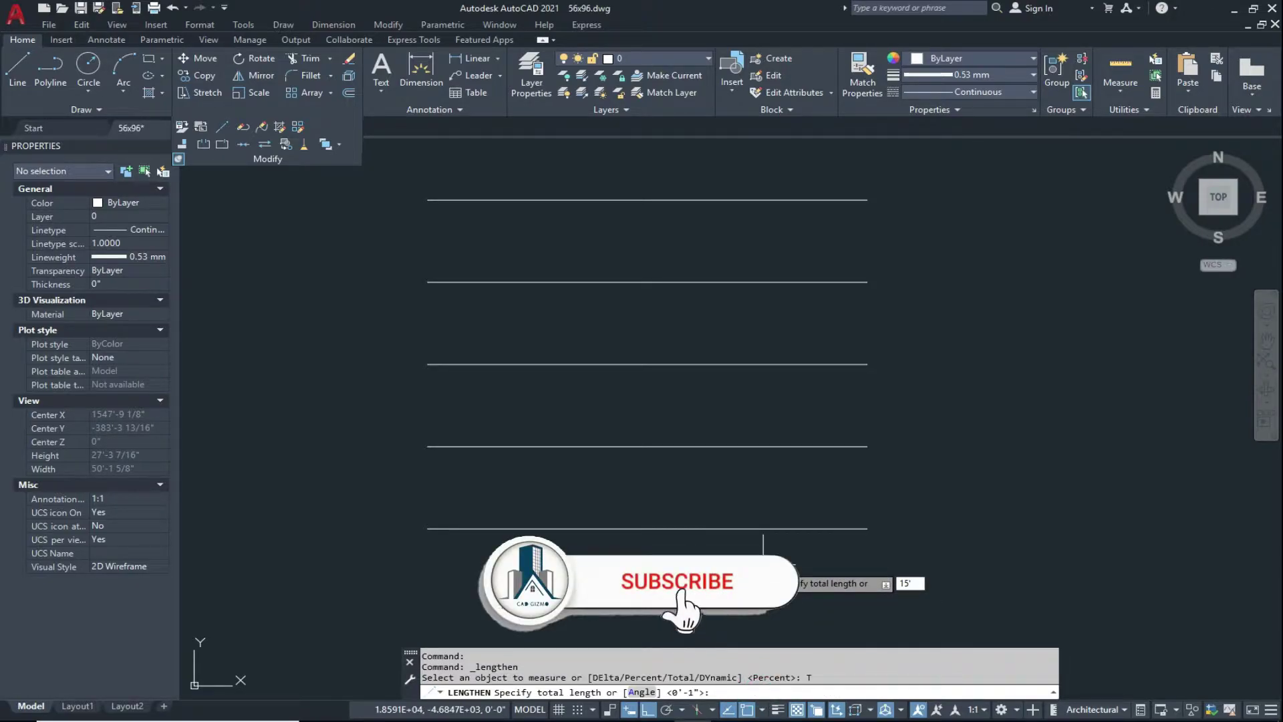
{"action": "key", "text": "Return"}
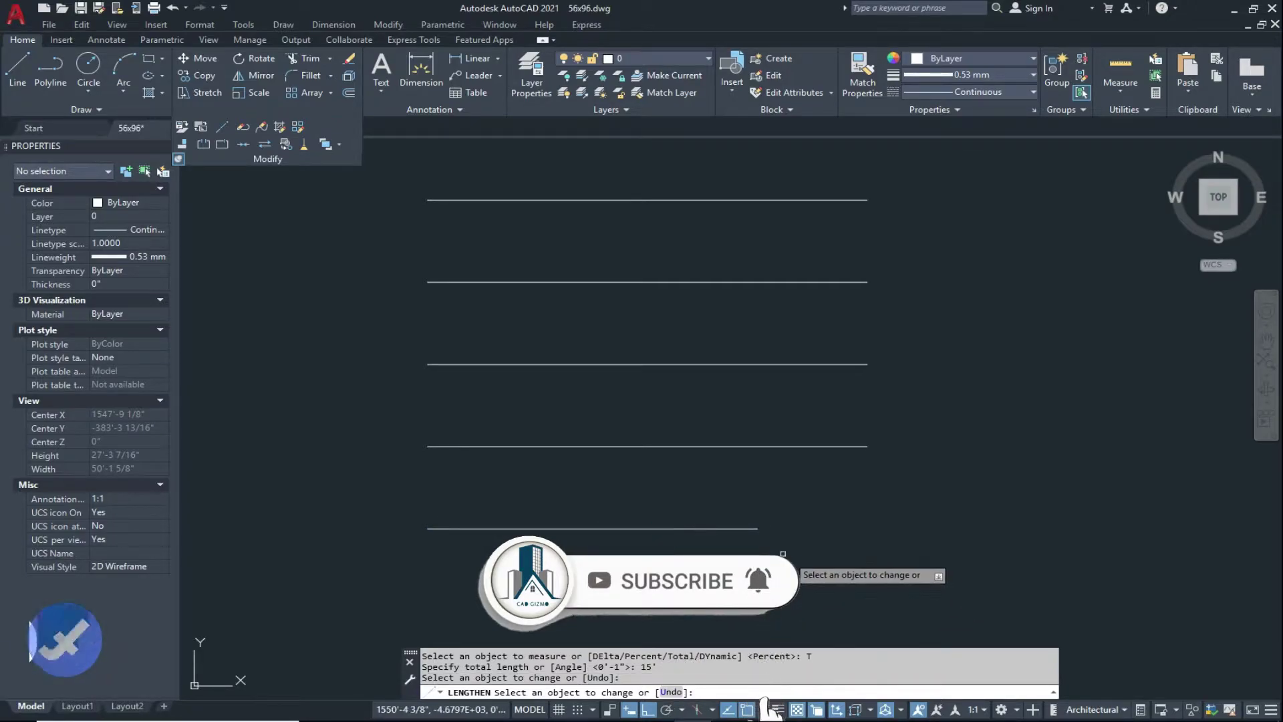
{"action": "key", "text": "Escape"}
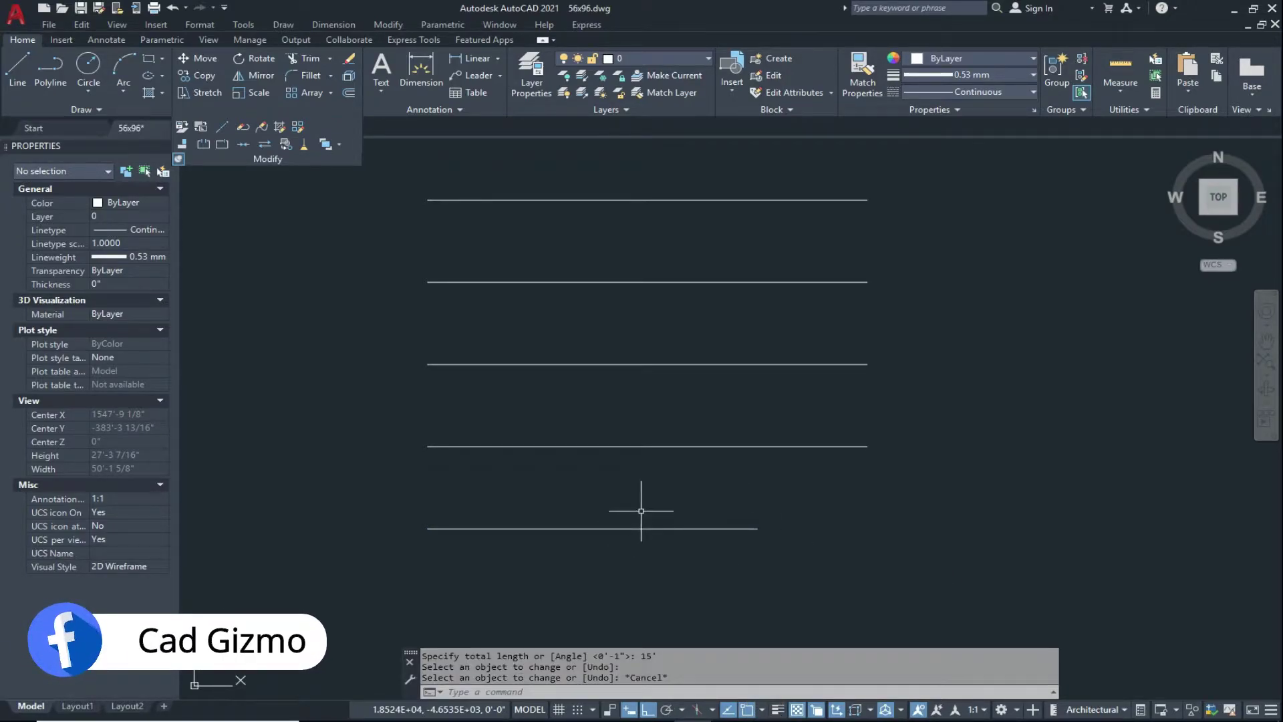
{"action": "key", "text": "Escape"}
{"action": "key", "text": "Escape"}
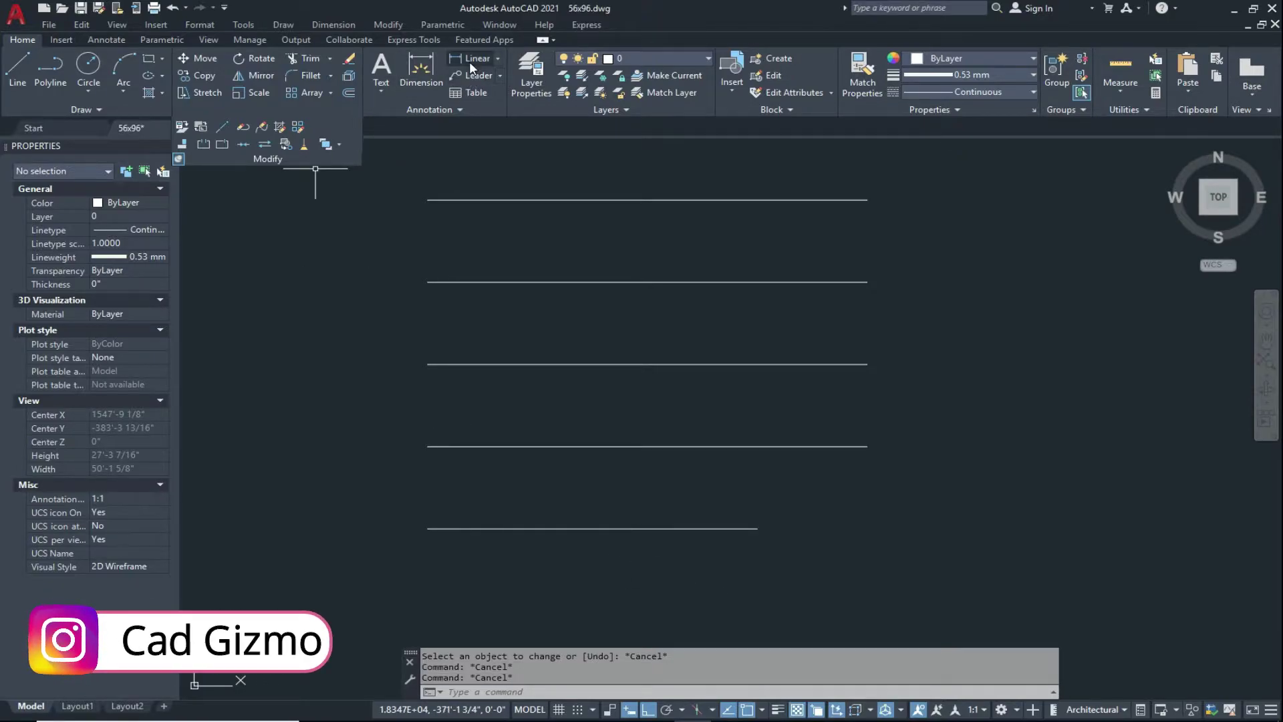
- Add a linear dimension for the whole bottom line, placed just above it
{"action": "left_click", "coordinate": [469, 61]}
{"action": "key", "text": "Return"}
{"action": "left_click", "coordinate": [595, 527]}
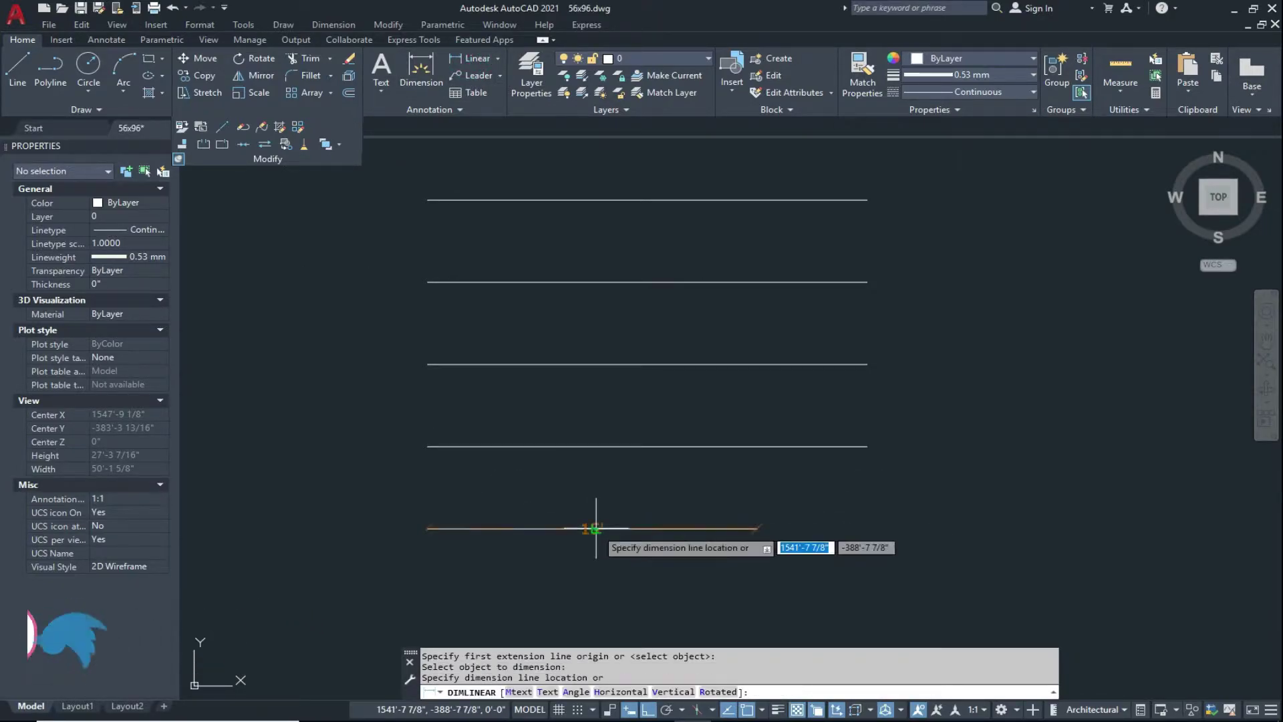
{"action": "left_click", "coordinate": [593, 509]}
{"action": "scroll", "coordinate": [583, 514], "scroll_direction": "up", "scroll_amount": 2}
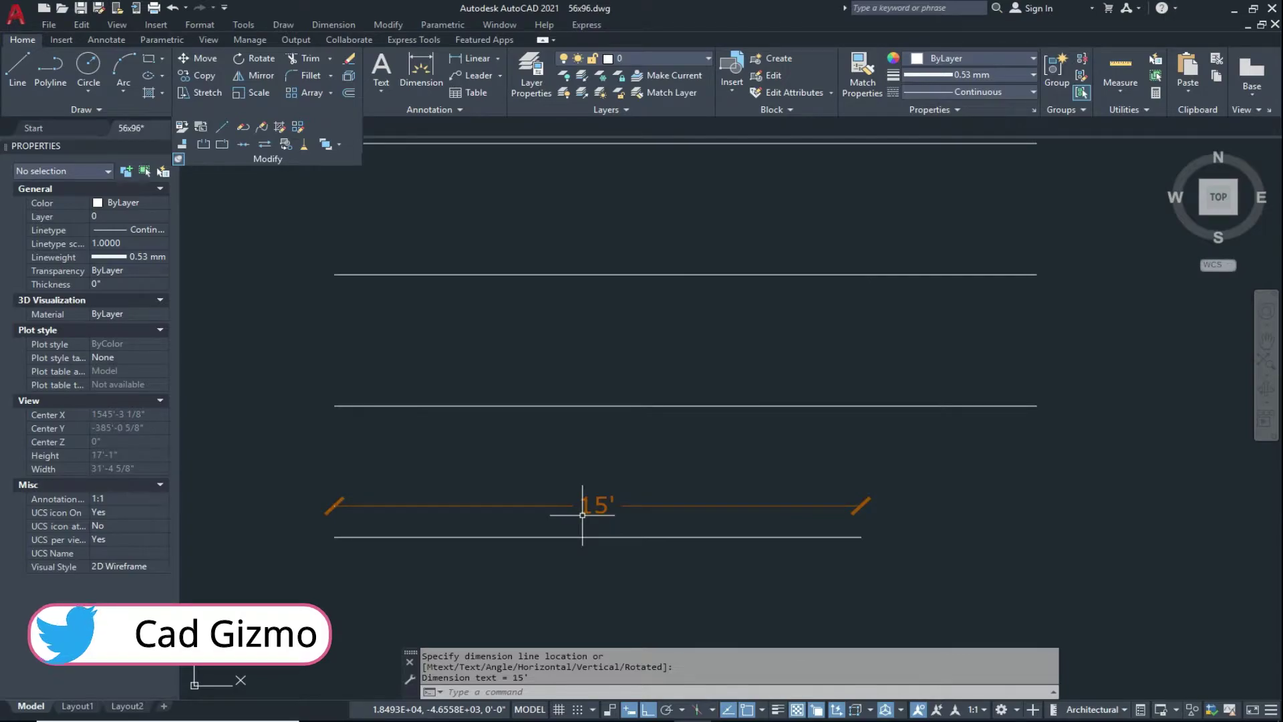
- Delete the bottom line together with its linear dimension
{"action": "key", "text": "Escape"}
{"action": "key", "text": "Escape"}
{"action": "key", "text": "Escape"}
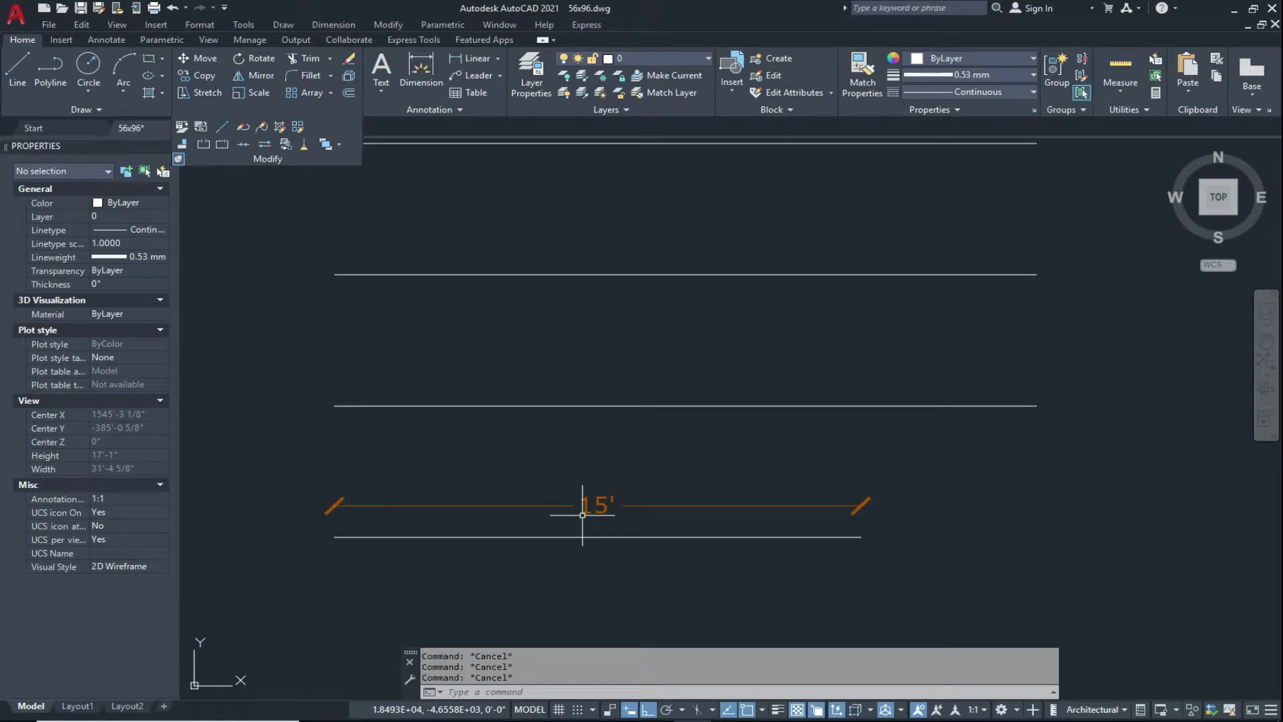
{"action": "left_click", "coordinate": [587, 498]}
{"action": "left_click", "coordinate": [555, 512]}
{"action": "key", "text": "Delete"}
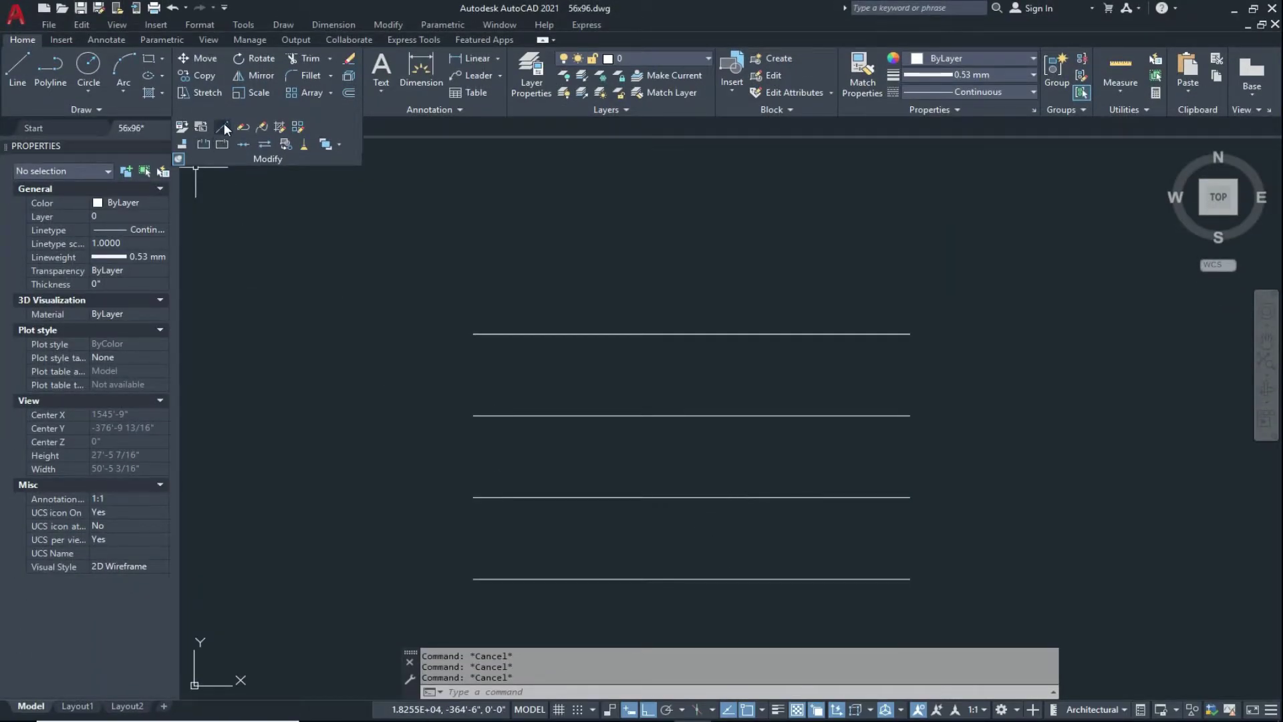
- Extend the top line's right end dynamically with Lengthen, well beyond the ends of the lines below
{"action": "left_click", "coordinate": [223, 124]}
{"action": "left_click", "coordinate": [792, 692]}
{"action": "middle_click_drag", "start_coordinate": [923, 448], "coordinate": [876, 489]}
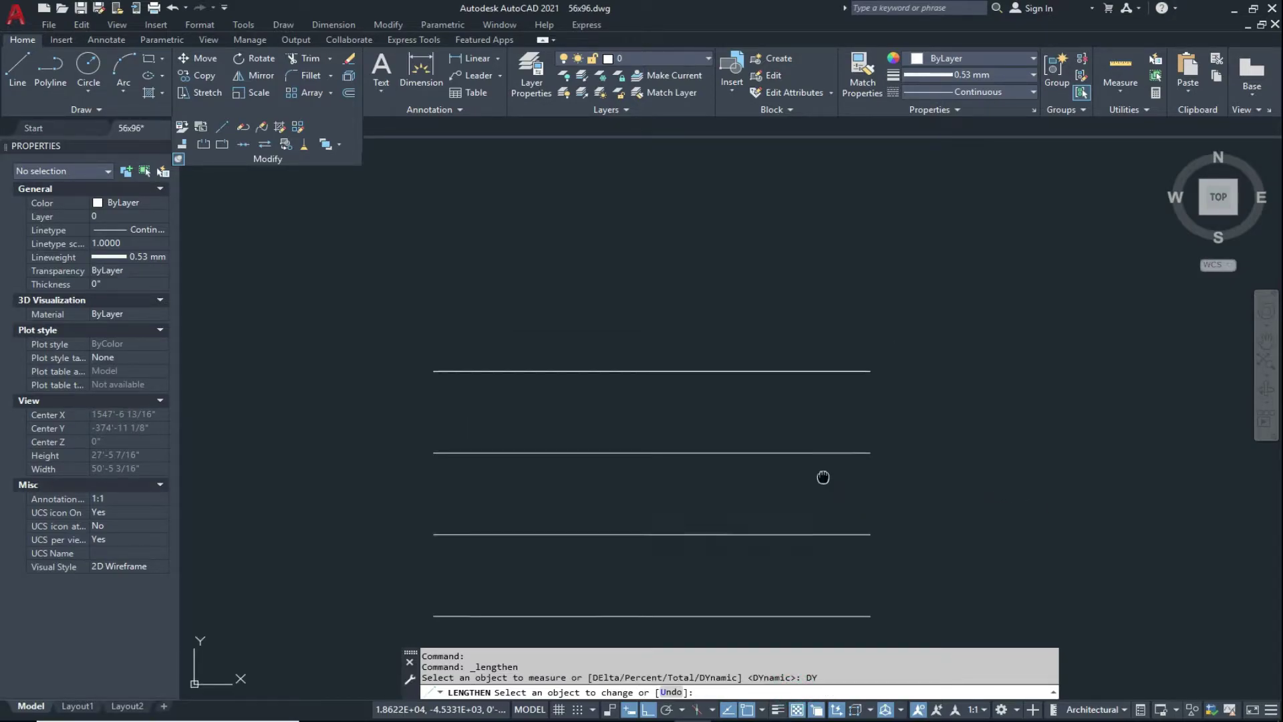
{"action": "middle_click_drag", "start_coordinate": [850, 419], "coordinate": [859, 407]}
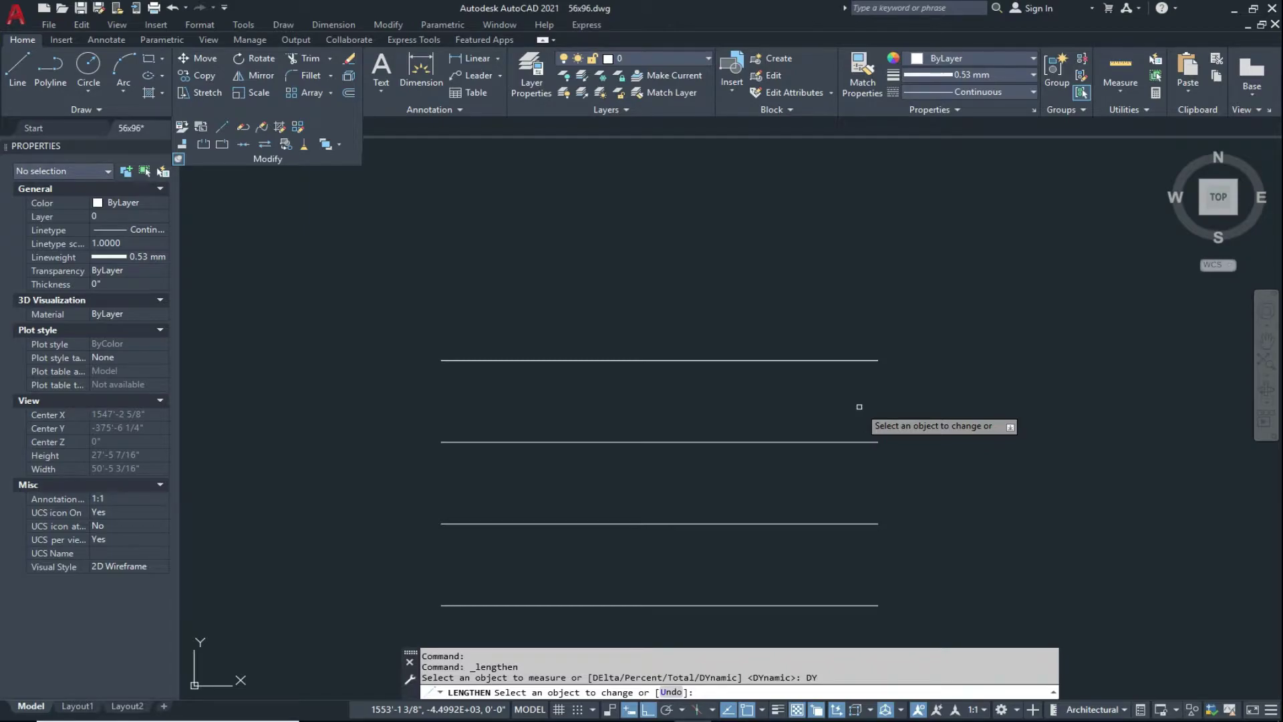
{"action": "left_click", "coordinate": [856, 360]}
{"action": "middle_click_drag", "start_coordinate": [828, 412], "coordinate": [744, 429]}
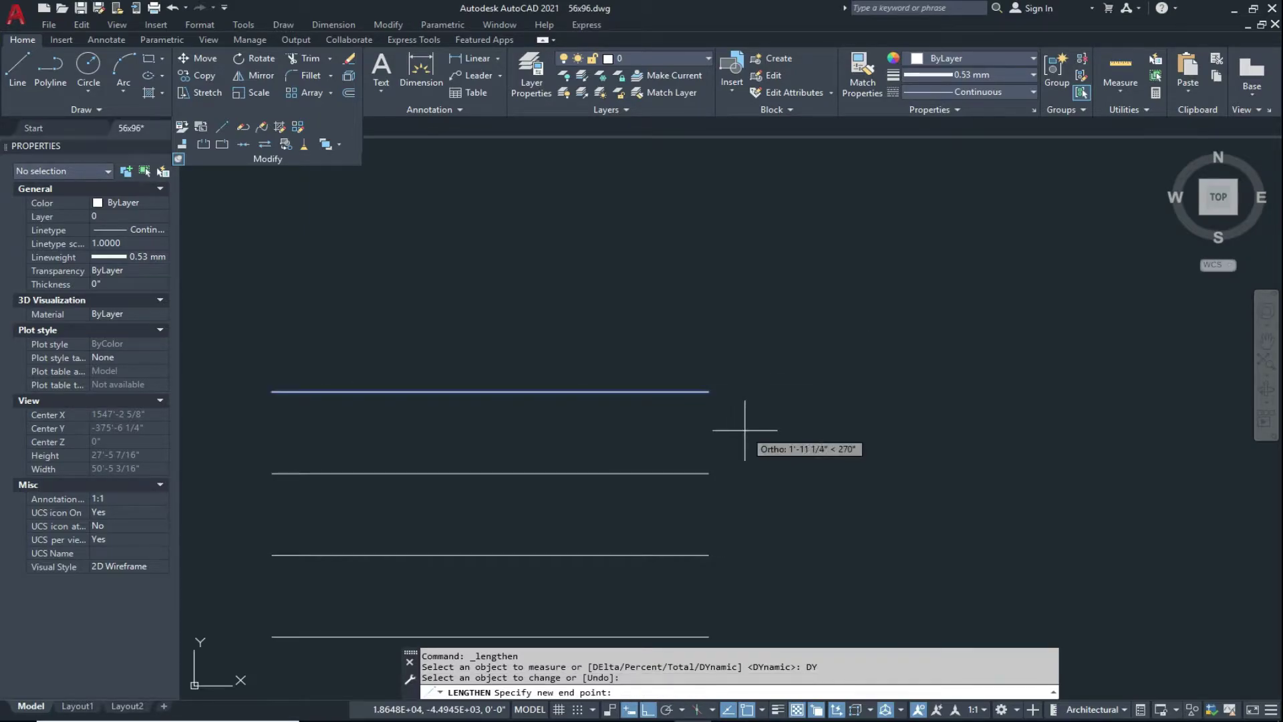
{"action": "scroll", "coordinate": [779, 401], "scroll_direction": "down", "scroll_amount": 4}
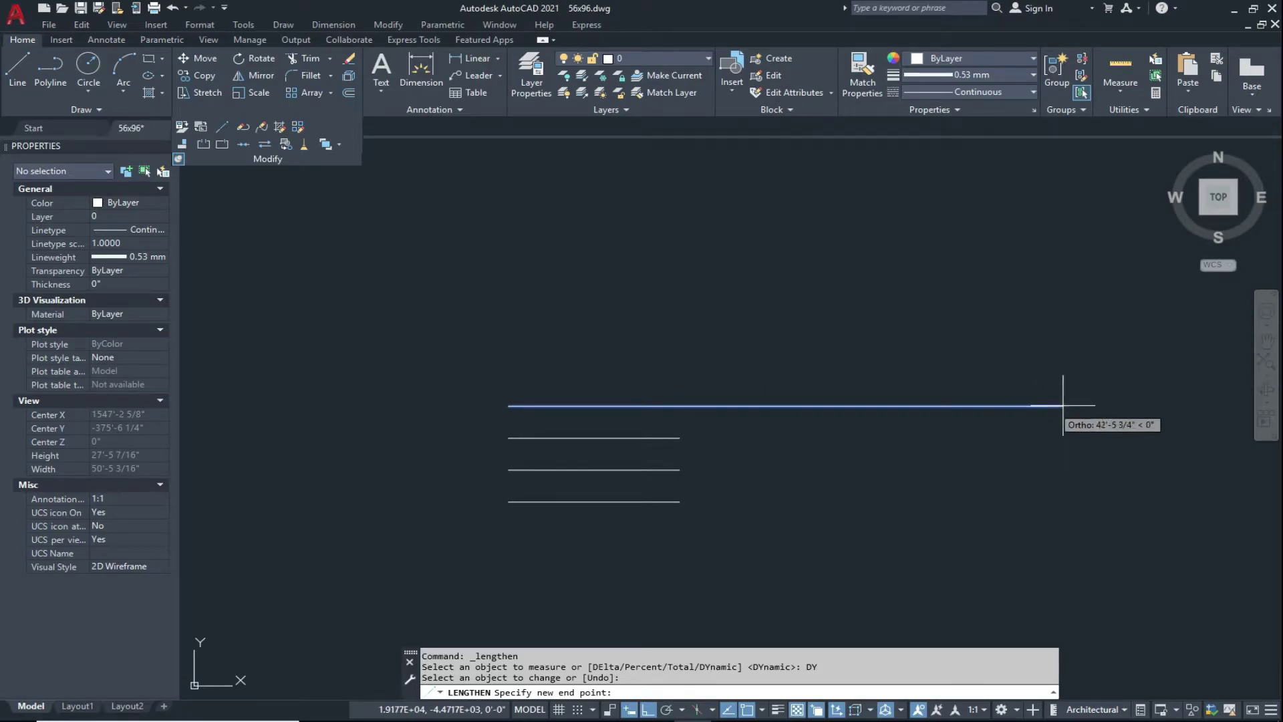
{"action": "left_click", "coordinate": [943, 412]}
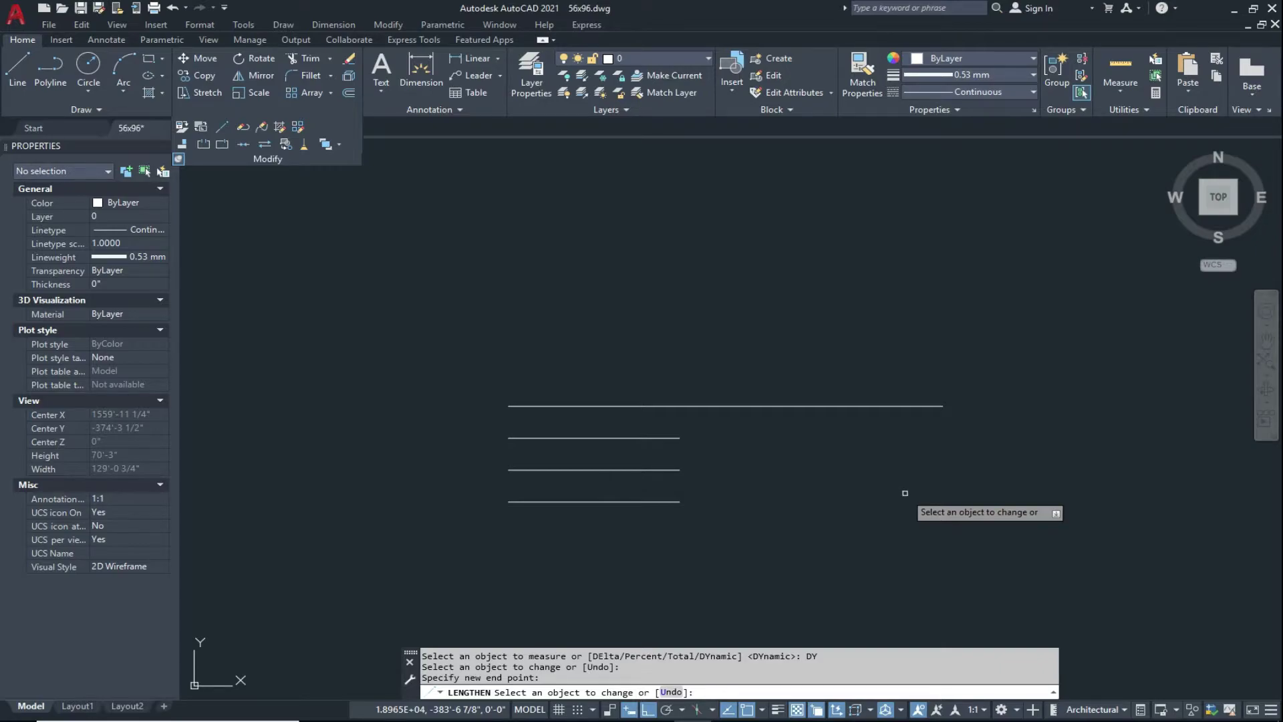
{"action": "scroll", "coordinate": [736, 420], "scroll_direction": "up", "scroll_amount": 2}
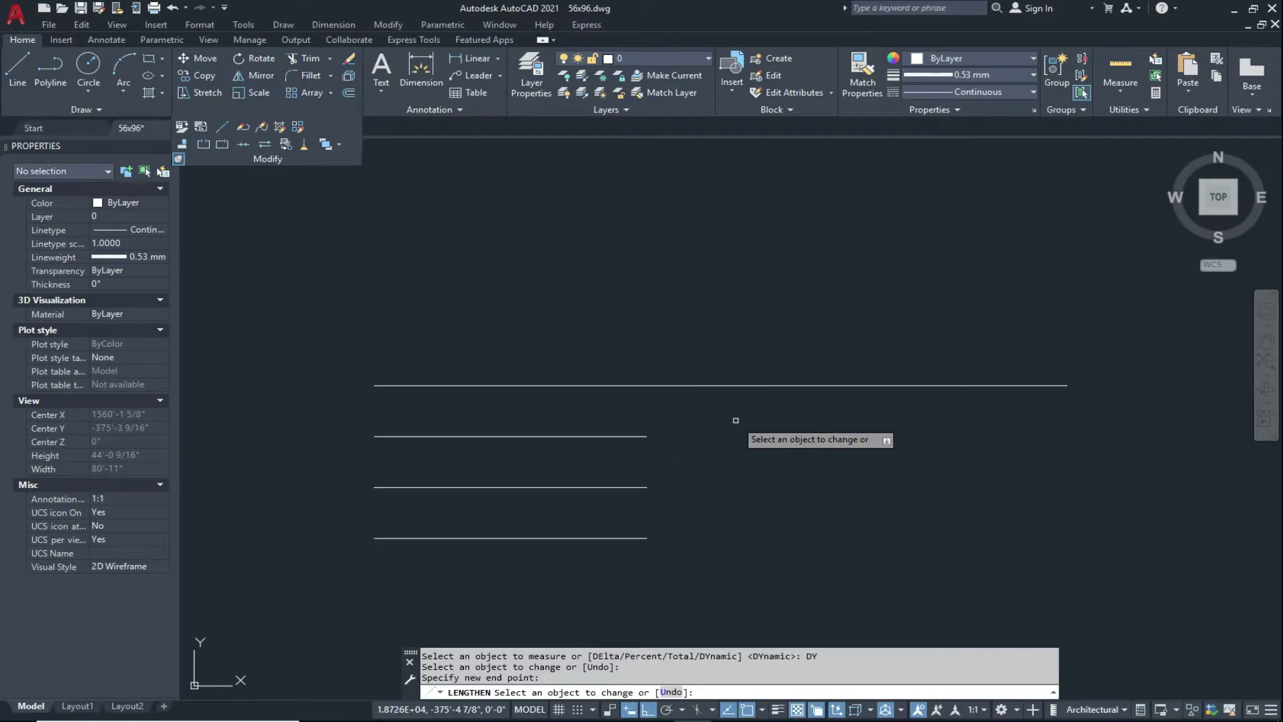
{"action": "scroll", "coordinate": [735, 421], "scroll_direction": "down", "scroll_amount": 3}
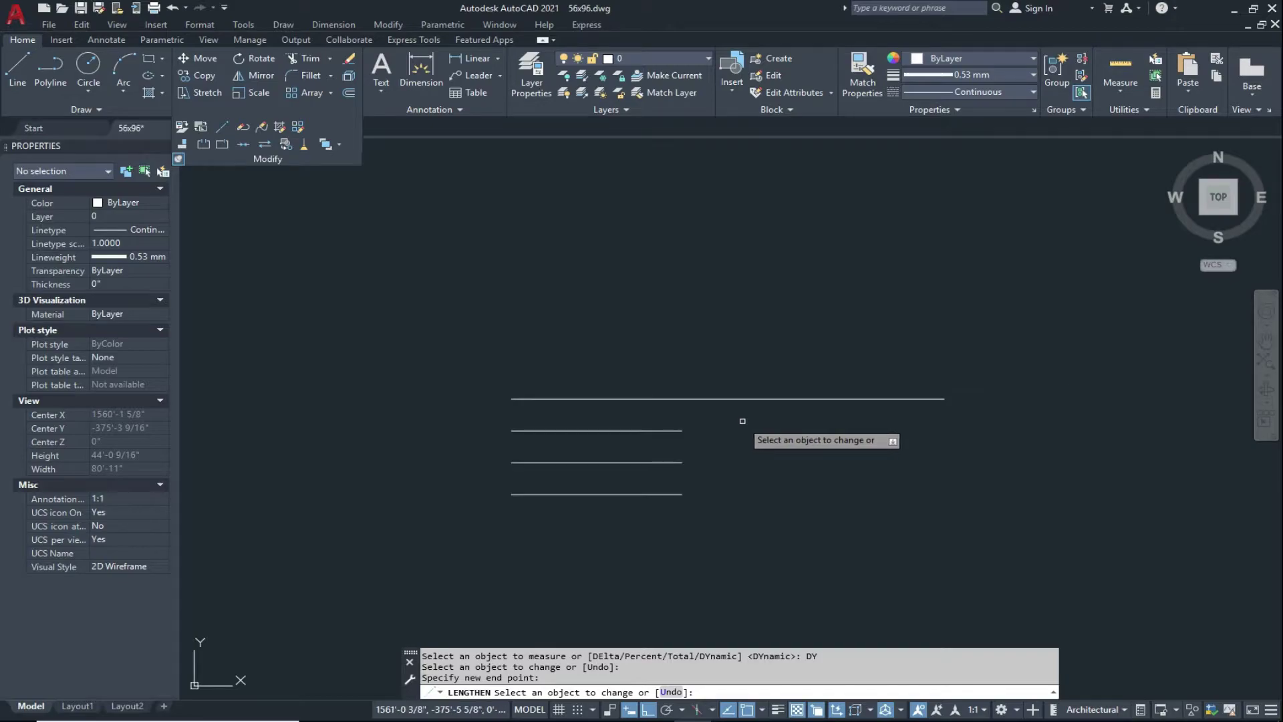
{"action": "key", "text": "Escape"}
{"action": "key", "text": "Escape"}
{"action": "key", "text": "Escape"}
- Draw a three-point arc with Ortho off, bulging upward in the empty area below the long top line
{"action": "type", "text": "arc"}
{"action": "key", "text": "Return"}
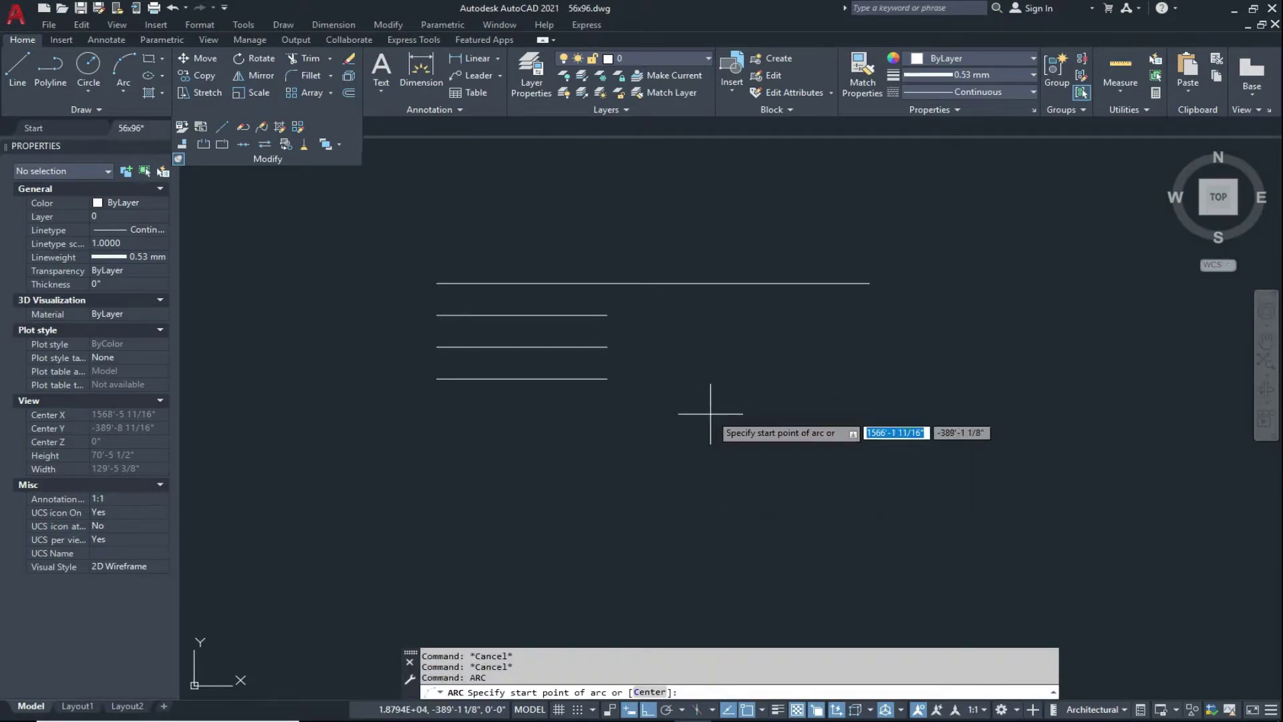
{"action": "left_click", "coordinate": [710, 414]}
{"action": "key", "text": "F8"}
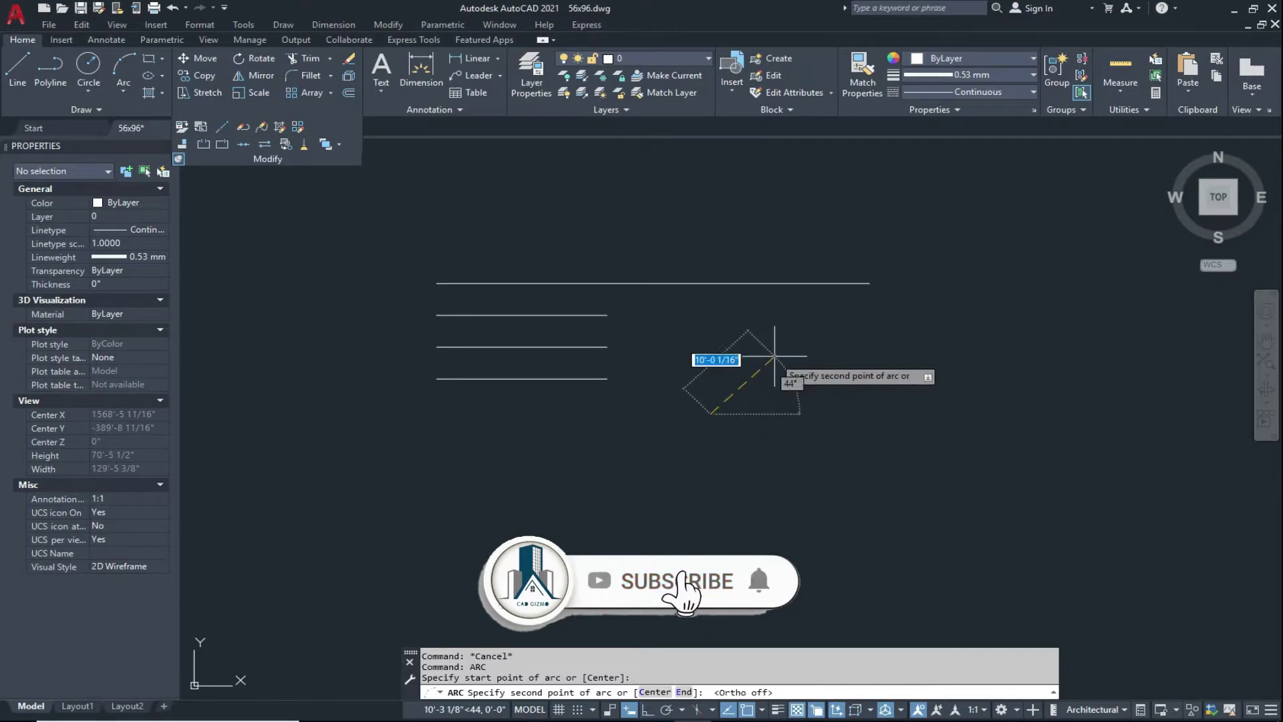
{"action": "left_click", "coordinate": [768, 357]}
{"action": "left_click", "coordinate": [848, 392]}
{"action": "key", "text": "Escape"}
{"action": "key", "text": "Escape"}
- Lengthen the arc's right end with a delta angle of 45 degrees, and undo the change
{"action": "middle_click_drag", "start_coordinate": [705, 399], "coordinate": [625, 399]}
{"action": "scroll", "coordinate": [735, 386], "scroll_direction": "up", "scroll_amount": 2}
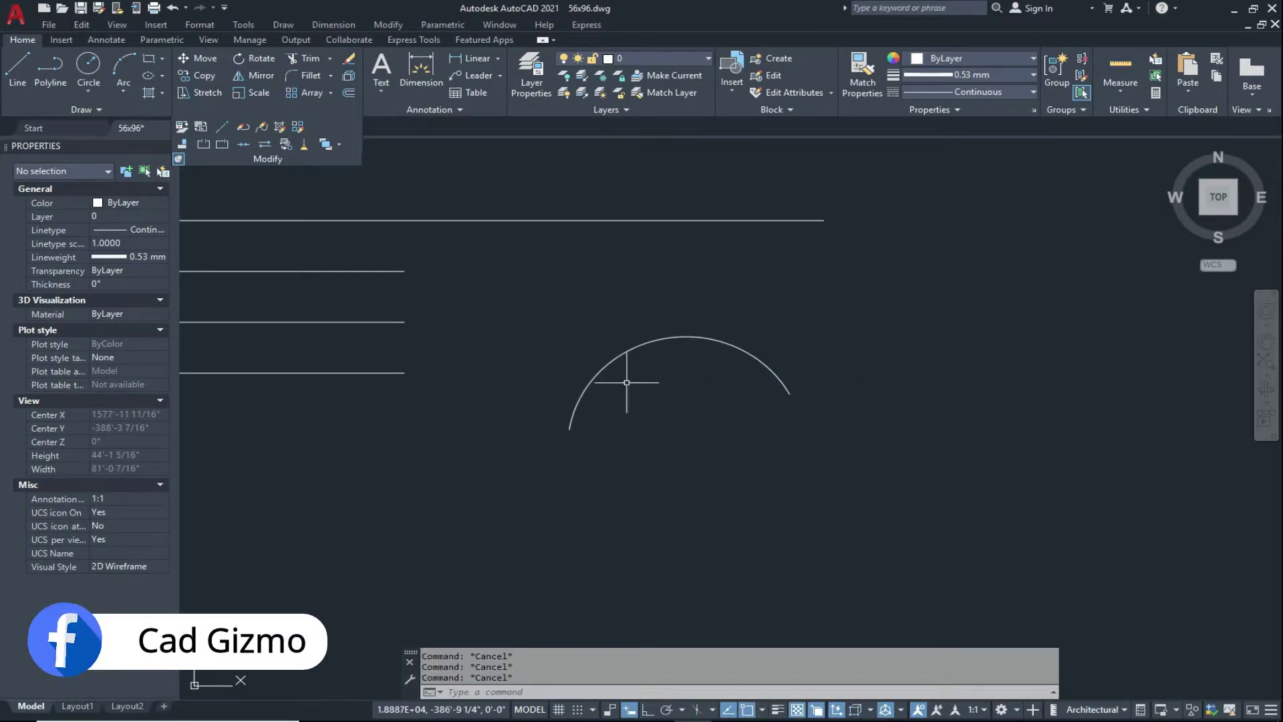
{"action": "left_click", "coordinate": [224, 127]}
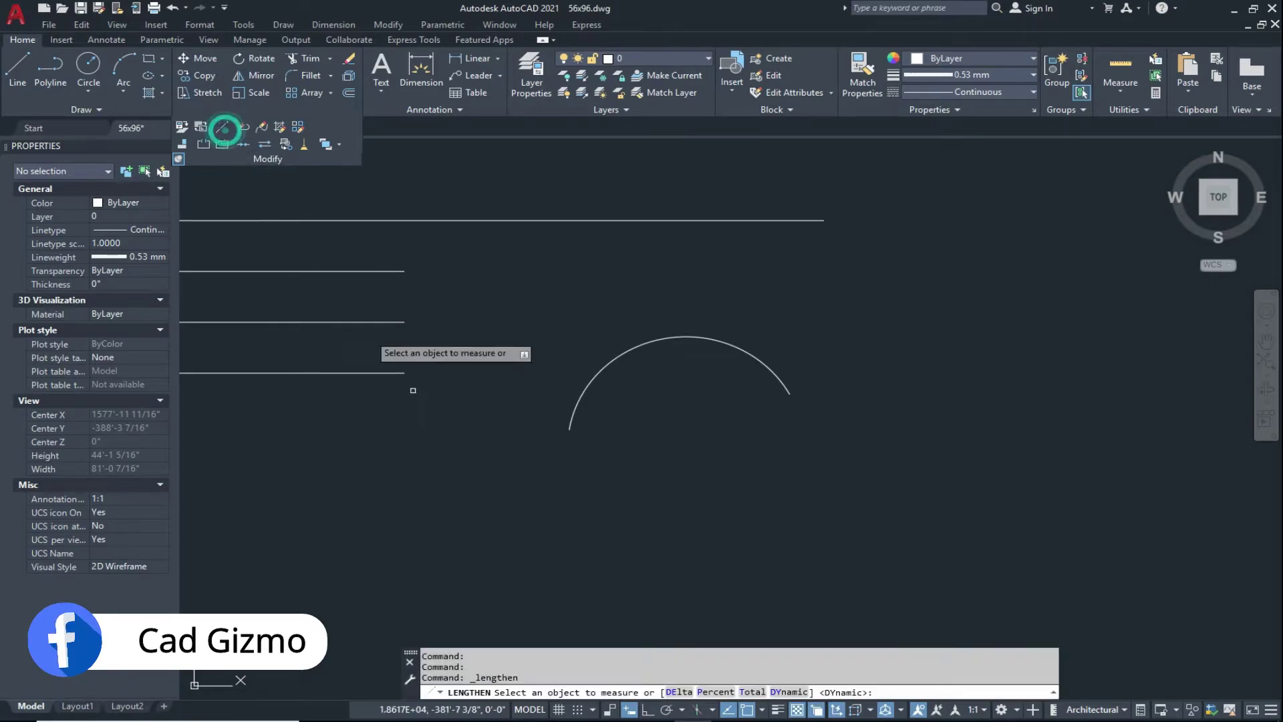
{"action": "left_click", "coordinate": [680, 694]}
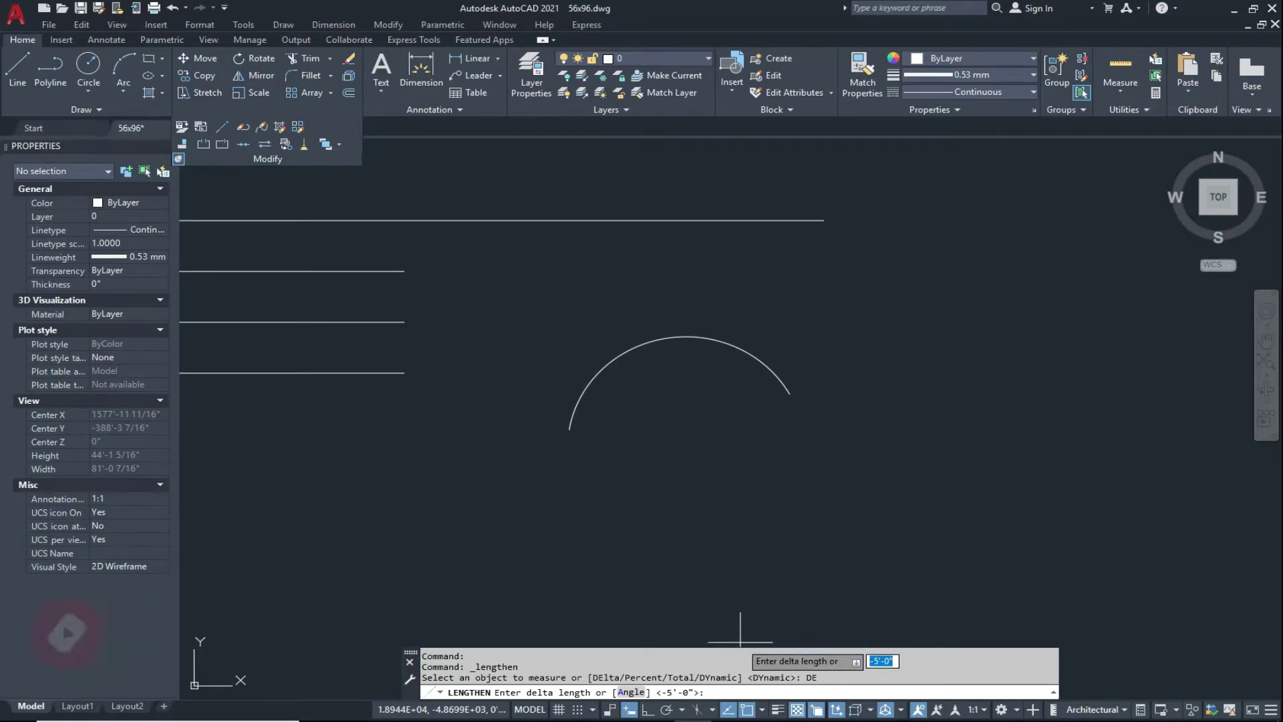
{"action": "left_click", "coordinate": [630, 692]}
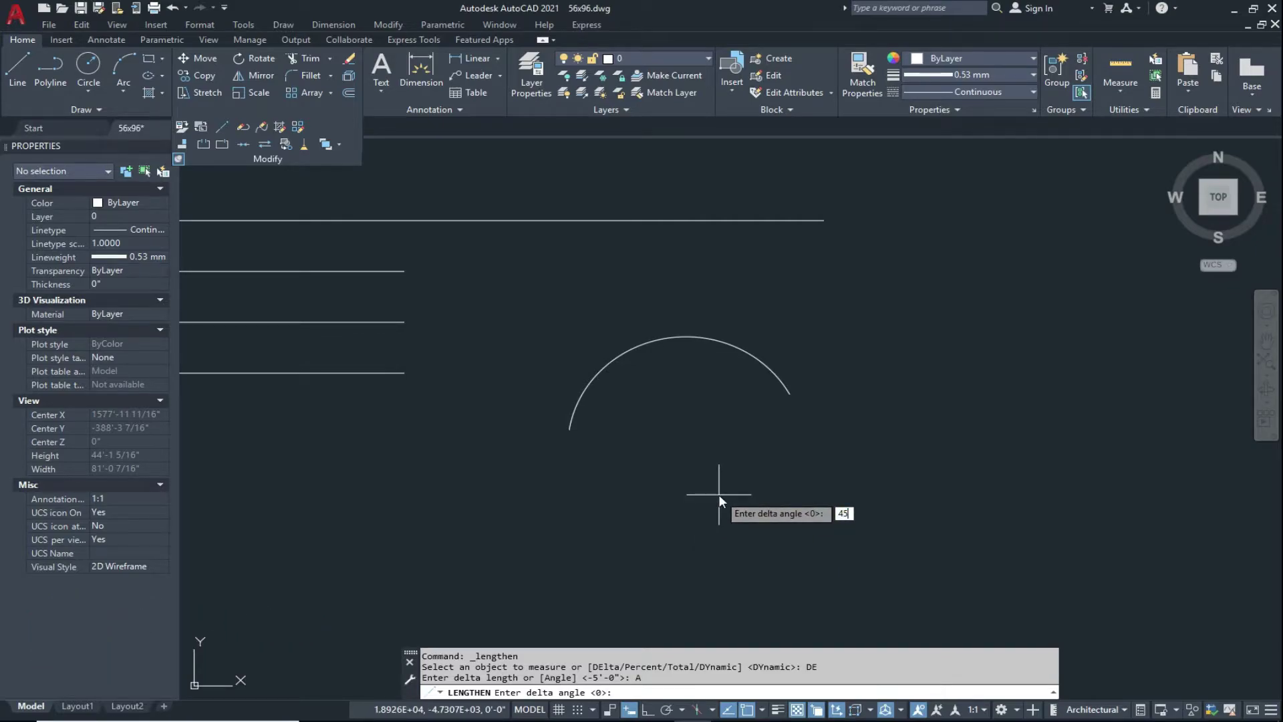
{"action": "type", "text": "45"}
{"action": "key", "text": "Return"}
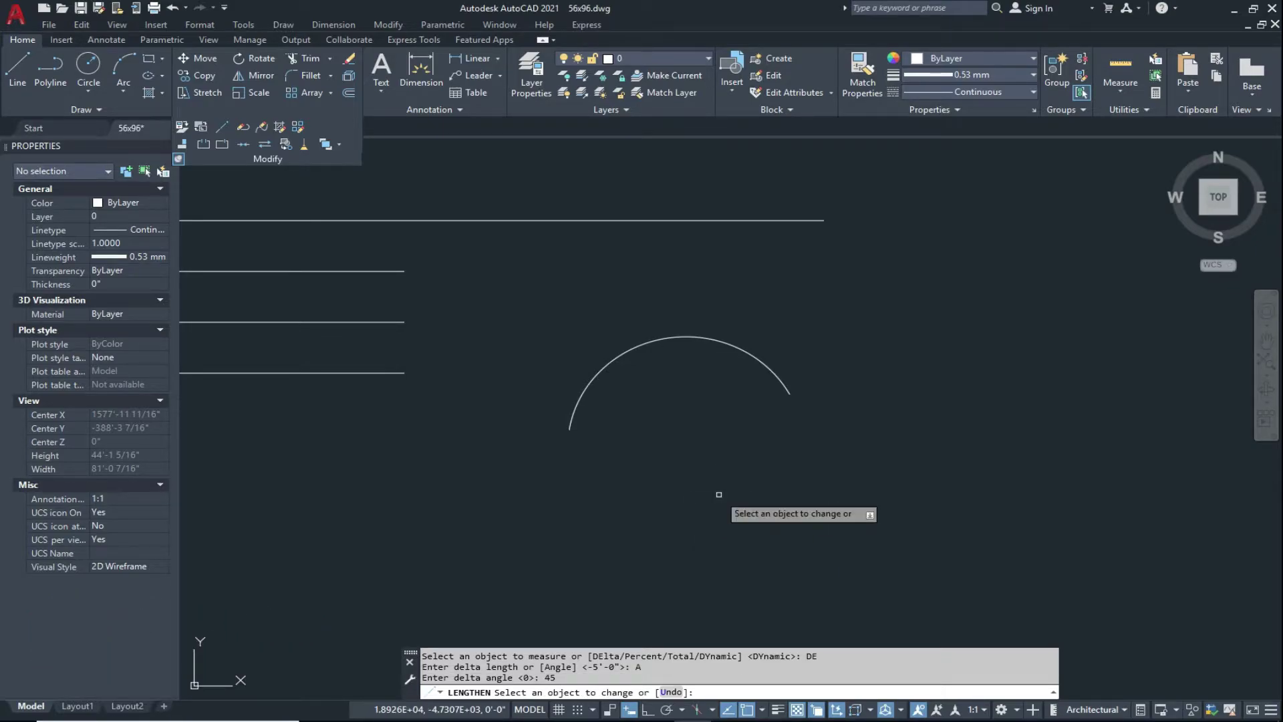
{"action": "left_click", "coordinate": [783, 379]}
{"action": "key", "text": "Escape"}
{"action": "key", "text": "Escape"}
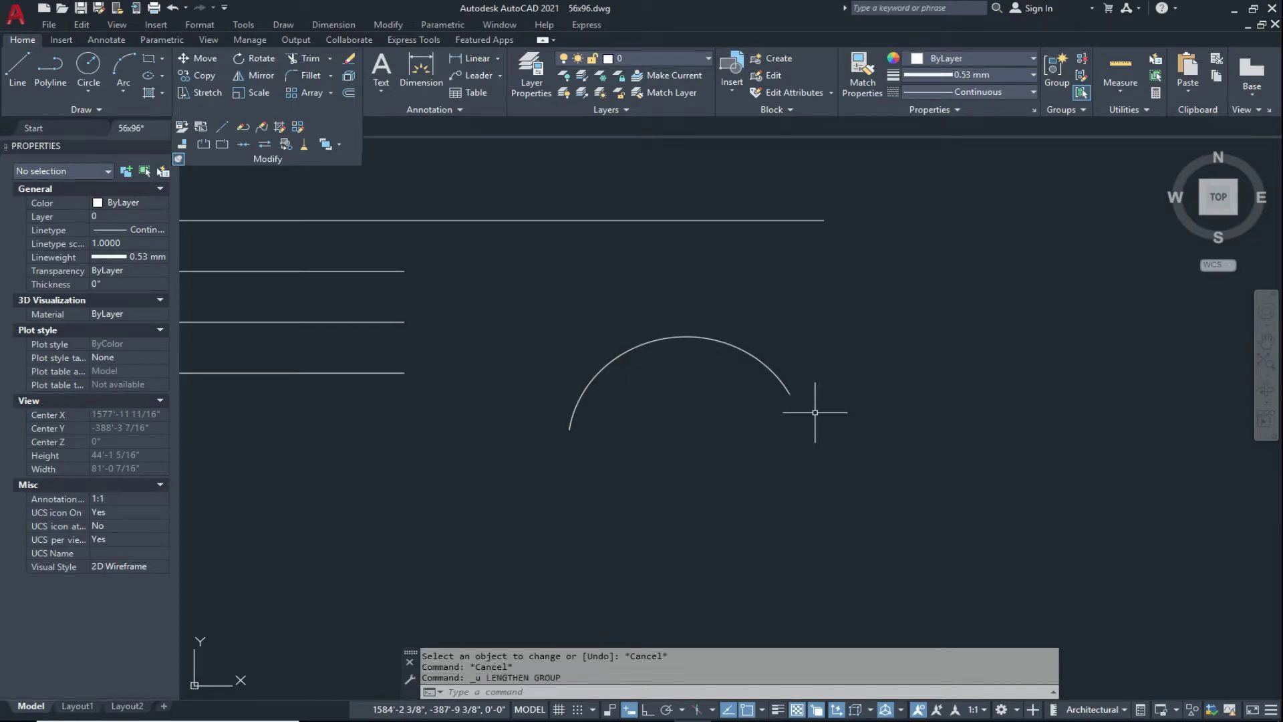
- Draw a line from the arc's right endpoint to the arc's centre
{"action": "type", "text": "a"}
{"action": "key", "text": "Return"}
{"action": "key", "text": "Escape"}
{"action": "key", "text": "Escape"}
{"action": "type", "text": "l"}
{"action": "key", "text": "Return"}
{"action": "left_click", "coordinate": [790, 394]}
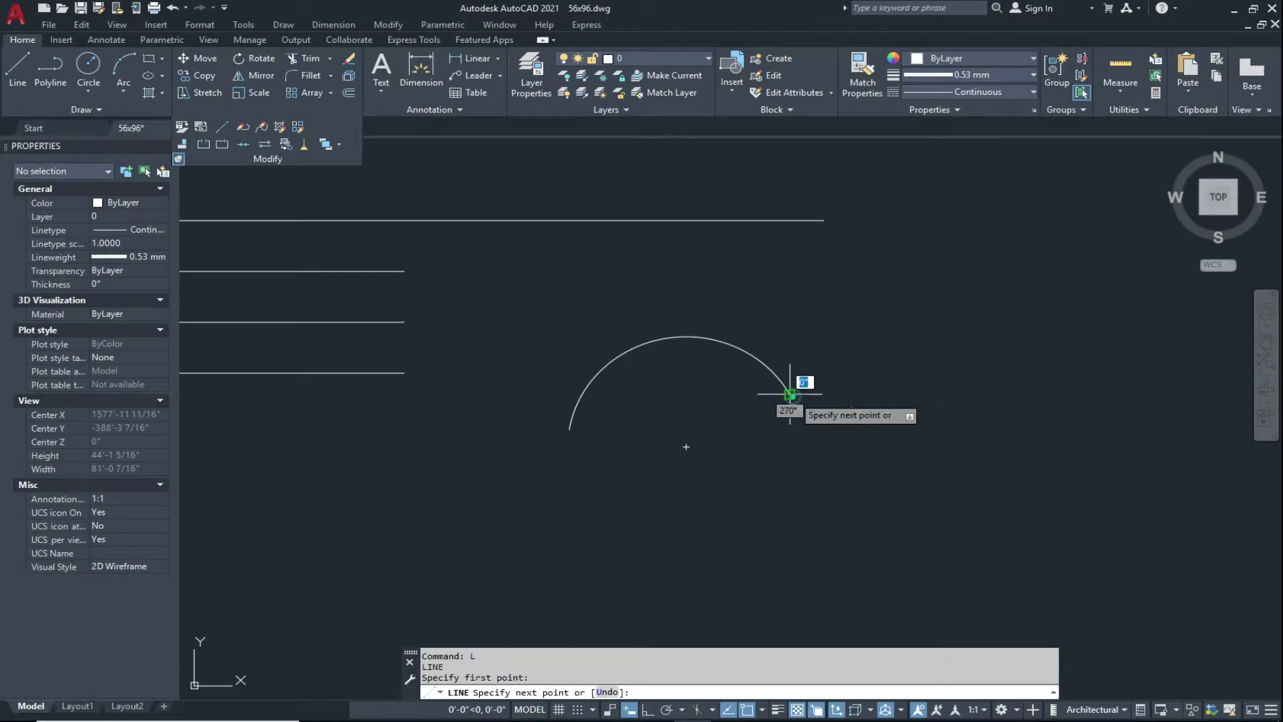
{"action": "left_click", "coordinate": [687, 446]}
{"action": "key", "text": "Escape"}
{"action": "key", "text": "Escape"}
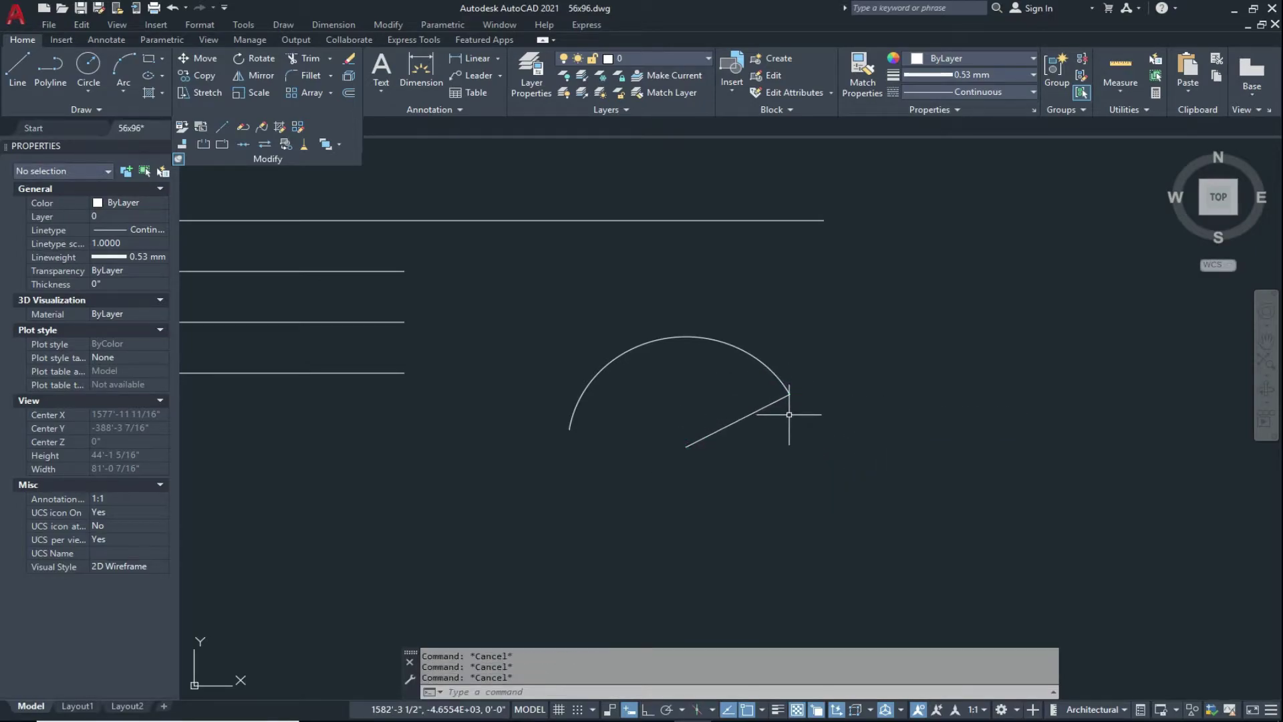
- Lengthen the arc at its right end by a delta angle of 45 degrees
{"action": "left_click", "coordinate": [224, 127]}
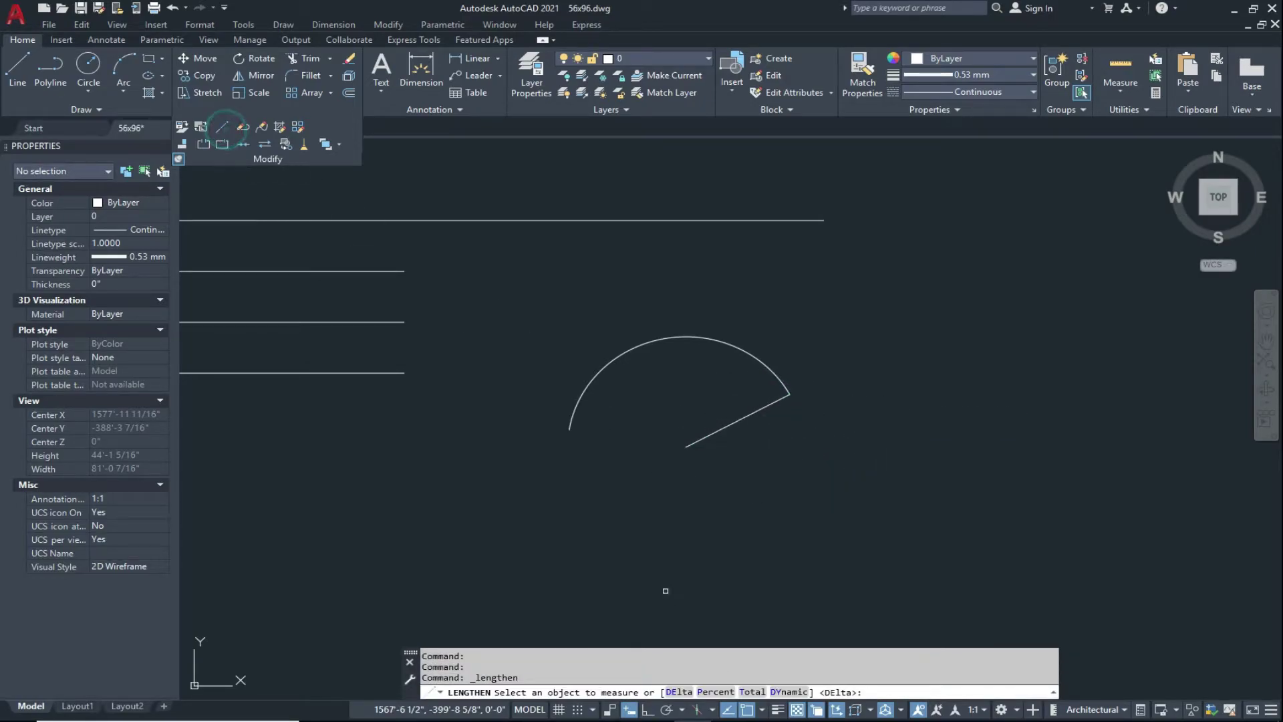
{"action": "left_click", "coordinate": [689, 691]}
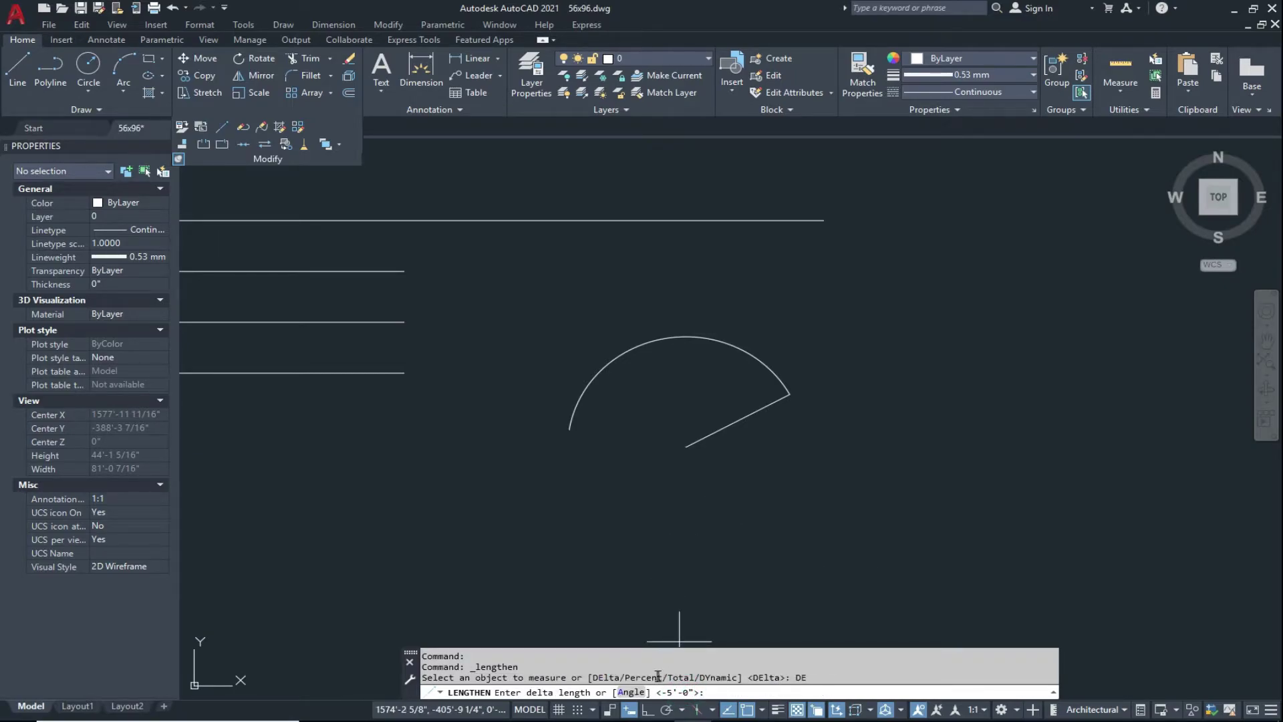
{"action": "left_click", "coordinate": [638, 692]}
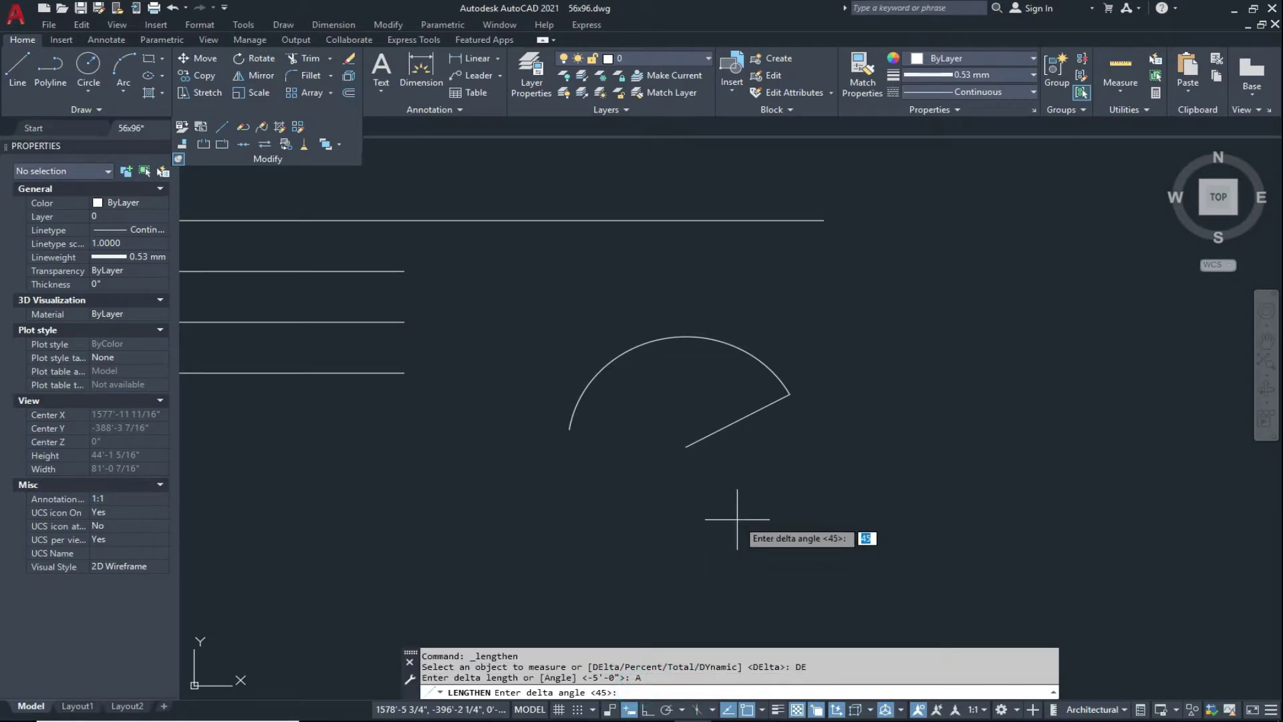
{"action": "key", "text": "Return"}
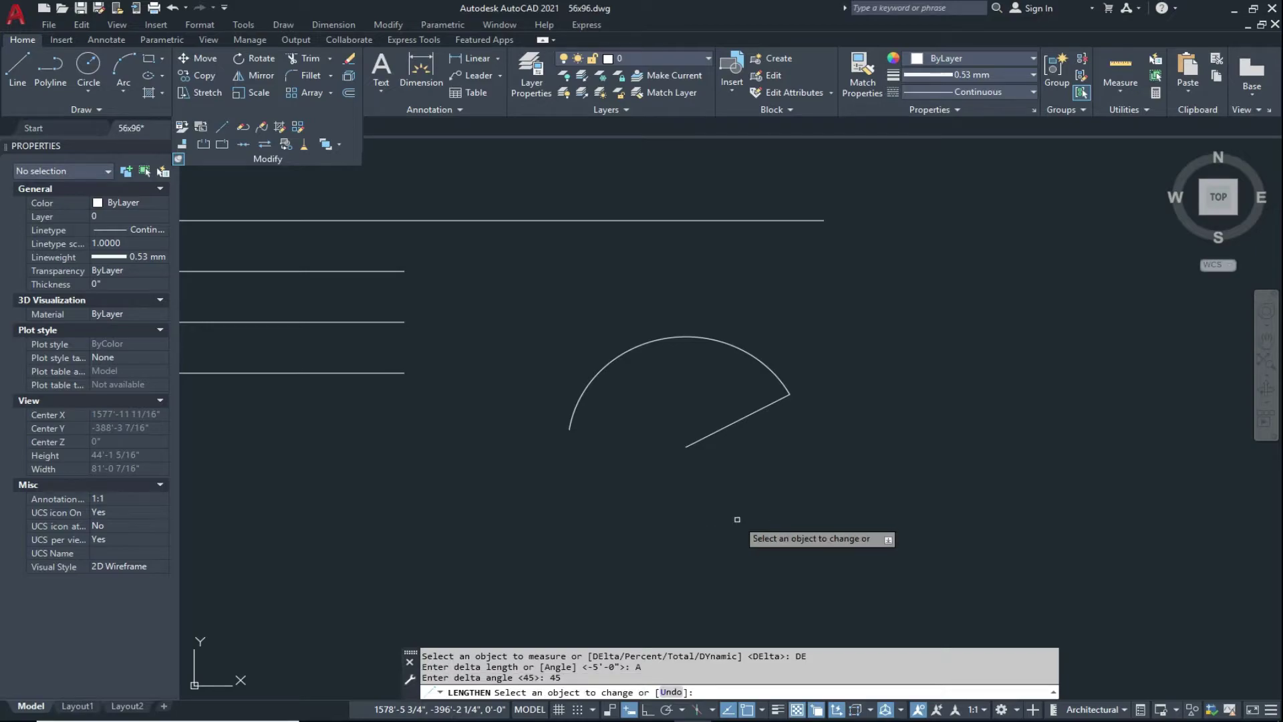
{"action": "left_click", "coordinate": [775, 377]}
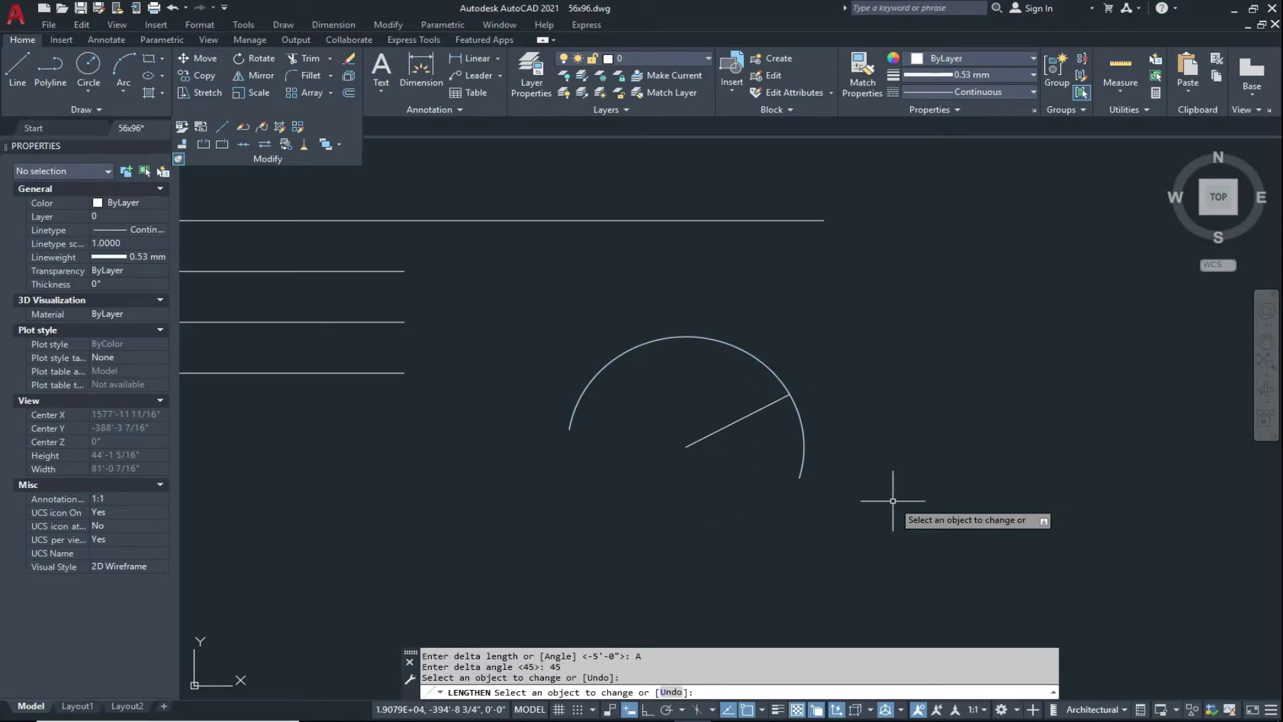
{"action": "key", "text": "Escape"}
- Draw a second radius line from the lengthened arc's new right endpoint to its centre
{"action": "type", "text": "l"}
{"action": "key", "text": "Return"}
{"action": "left_click", "coordinate": [799, 477]}
{"action": "left_click", "coordinate": [686, 447]}
{"action": "key", "text": "Escape"}
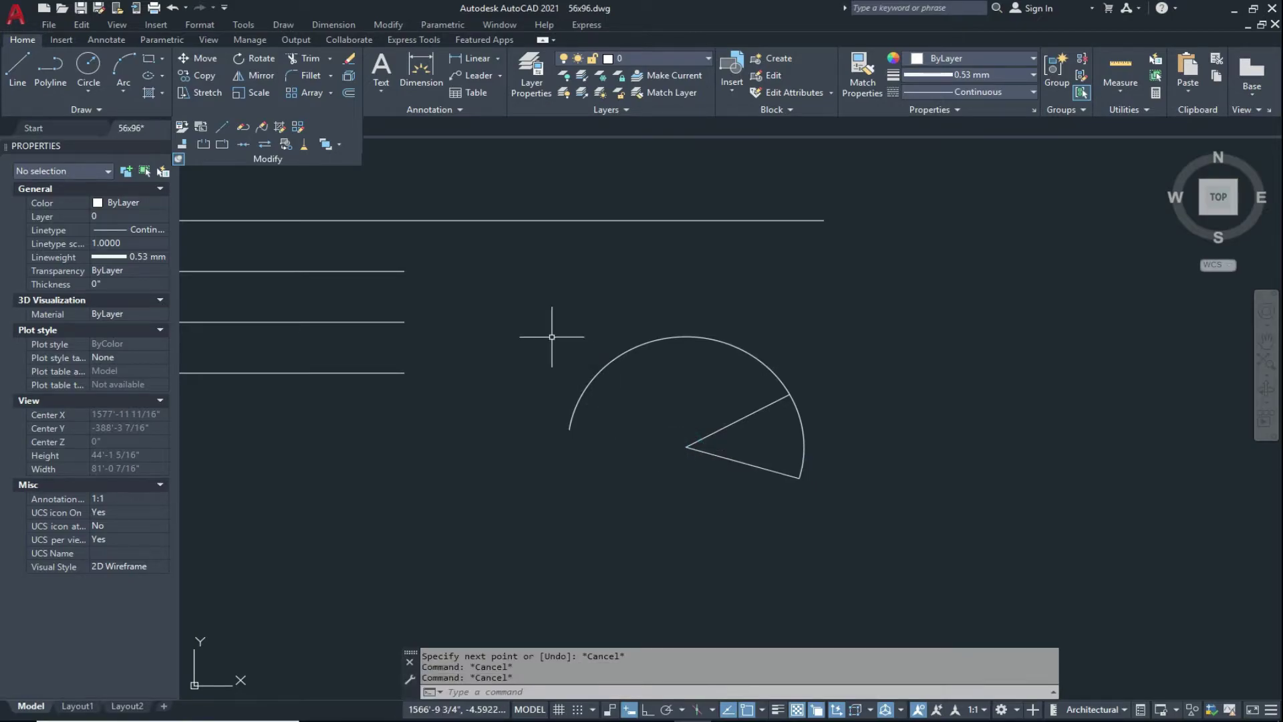
- Add an angular dimension between the two radius lines, placed inside the arc
{"action": "left_click", "coordinate": [495, 60]}
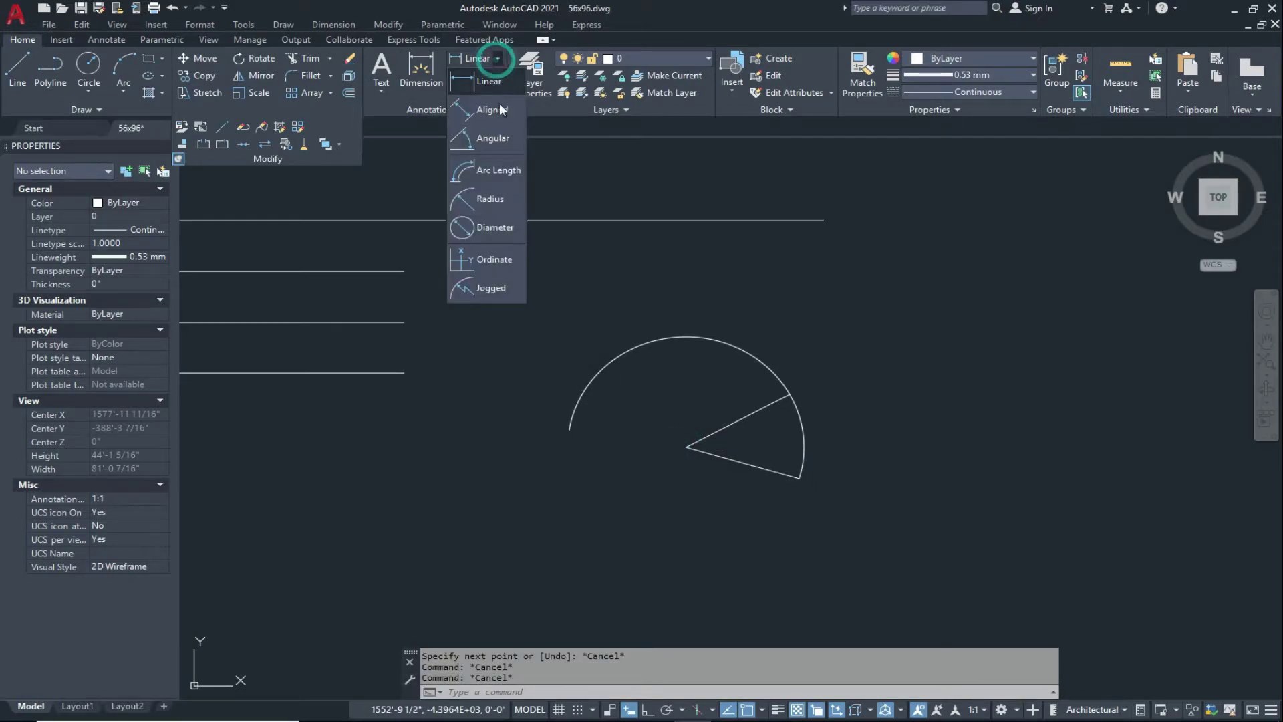
{"action": "left_click", "coordinate": [485, 139]}
{"action": "scroll", "coordinate": [687, 435], "scroll_direction": "up", "scroll_amount": 5}
{"action": "middle_click_drag", "start_coordinate": [768, 447], "coordinate": [624, 372]}
{"action": "left_click", "coordinate": [616, 355]}
{"action": "left_click", "coordinate": [630, 471]}
{"action": "left_click", "coordinate": [797, 406]}
{"action": "scroll", "coordinate": [695, 450], "scroll_direction": "down", "scroll_amount": 3}
{"action": "middle_click_drag", "start_coordinate": [675, 453], "coordinate": [754, 449]}
{"action": "mouse_move", "coordinate": [885, 427]}
{"action": "middle_mouse_down"}
{"action": "mouse_move", "coordinate": [844, 445]}
{"action": "mouse_move", "coordinate": [860, 465]}
{"action": "mouse_move", "coordinate": [964, 409]}
{"action": "mouse_move", "coordinate": [963, 443]}
{"action": "middle_mouse_up"}
- Delete the angular dimension, remove the lower radius line and undo the arc's lengthening
{"action": "left_click", "coordinate": [949, 425]}
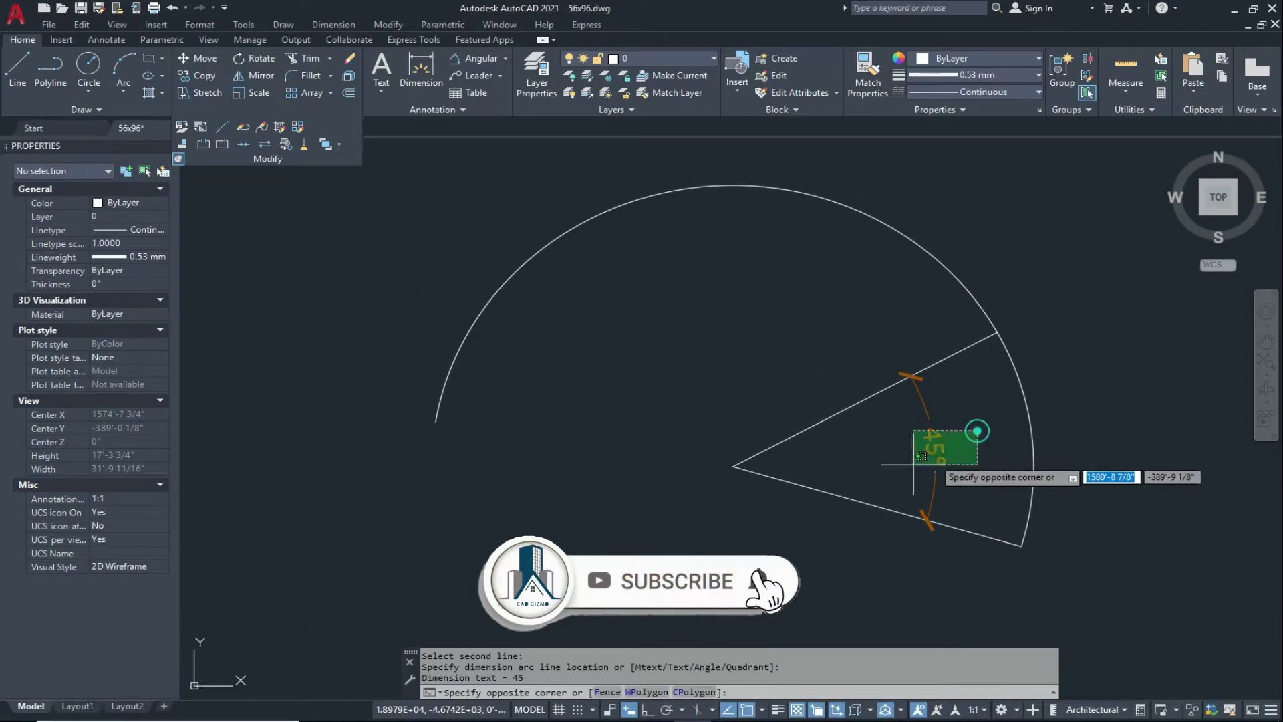
{"action": "left_click", "coordinate": [854, 486]}
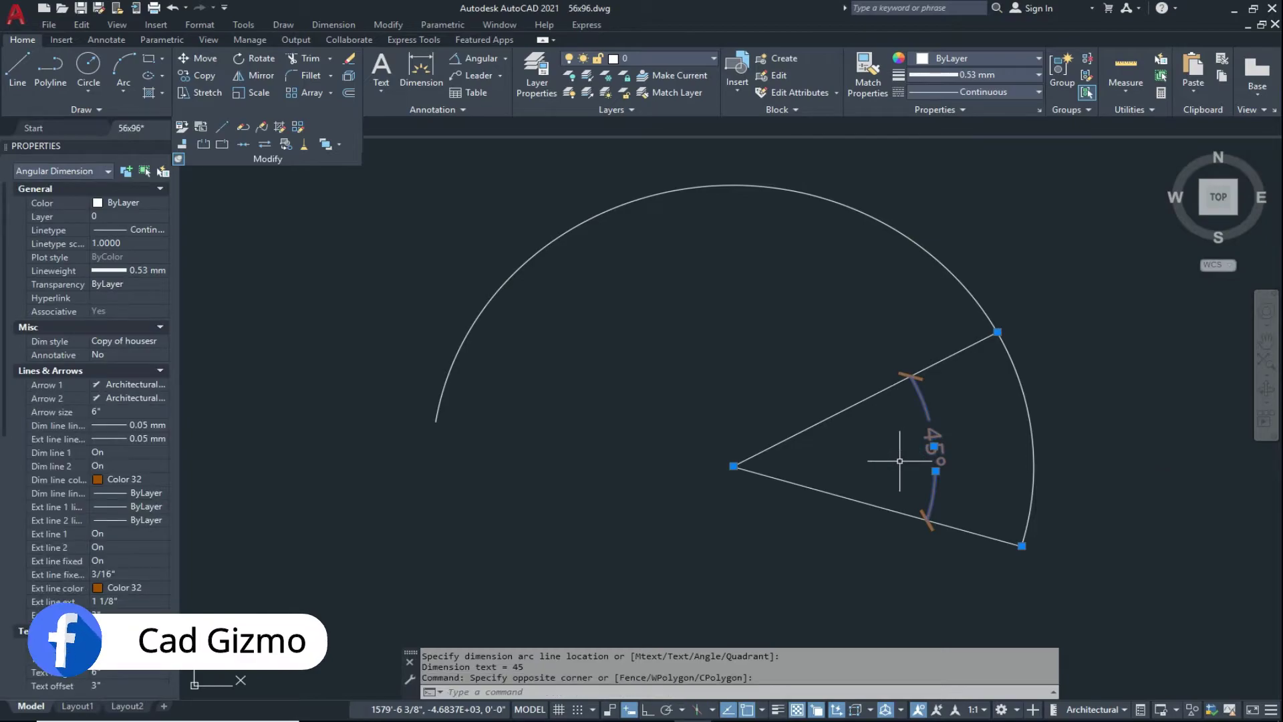
{"action": "key", "text": "Delete"}
{"action": "key", "text": "Escape"}
{"action": "key", "text": "Escape"}
{"action": "key", "text": "Escape"}
{"action": "scroll", "coordinate": [779, 415], "scroll_direction": "down", "scroll_amount": 4}
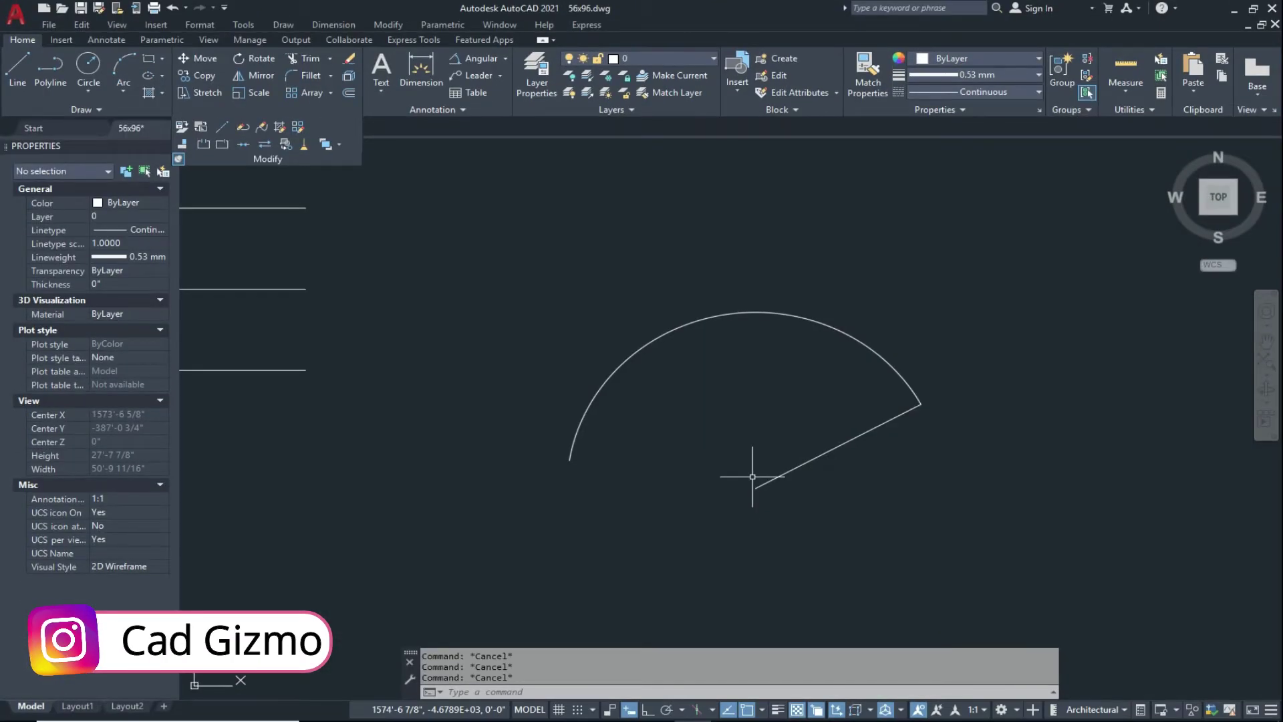
- Change the arc from its right end to a total angle of 60 degrees with Lengthen
{"action": "left_click", "coordinate": [225, 127]}
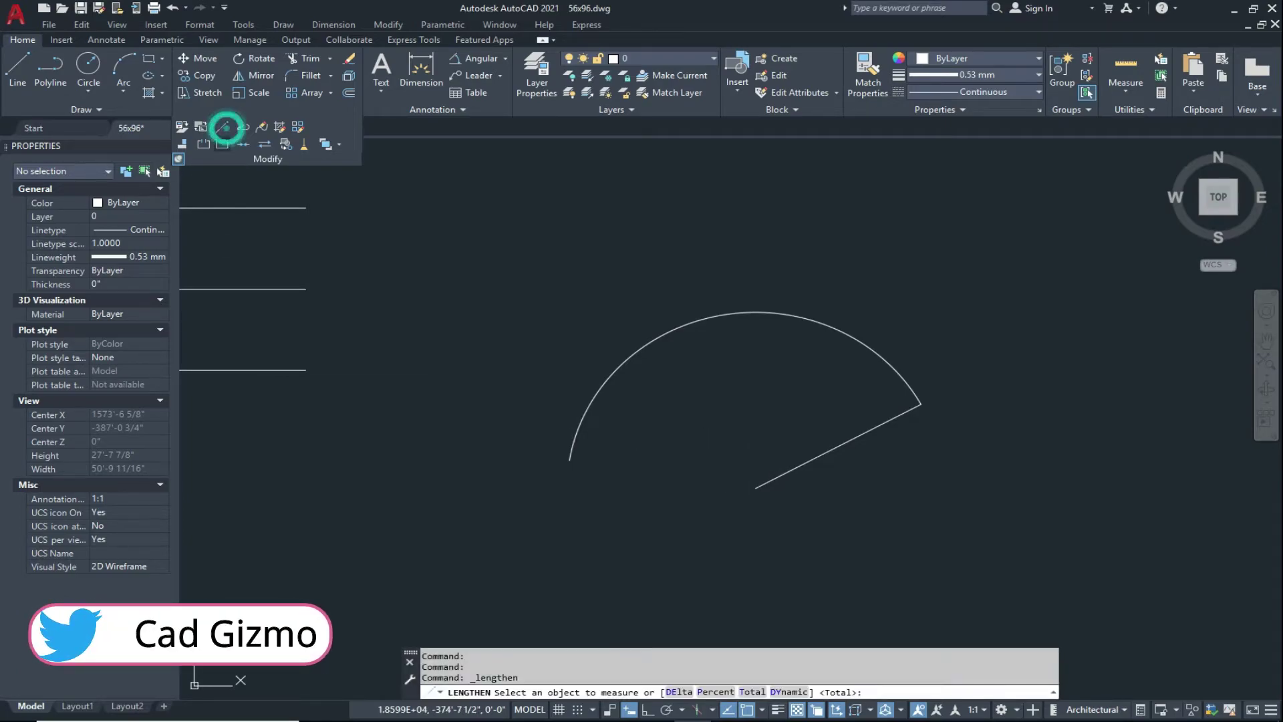
{"action": "left_click", "coordinate": [752, 691]}
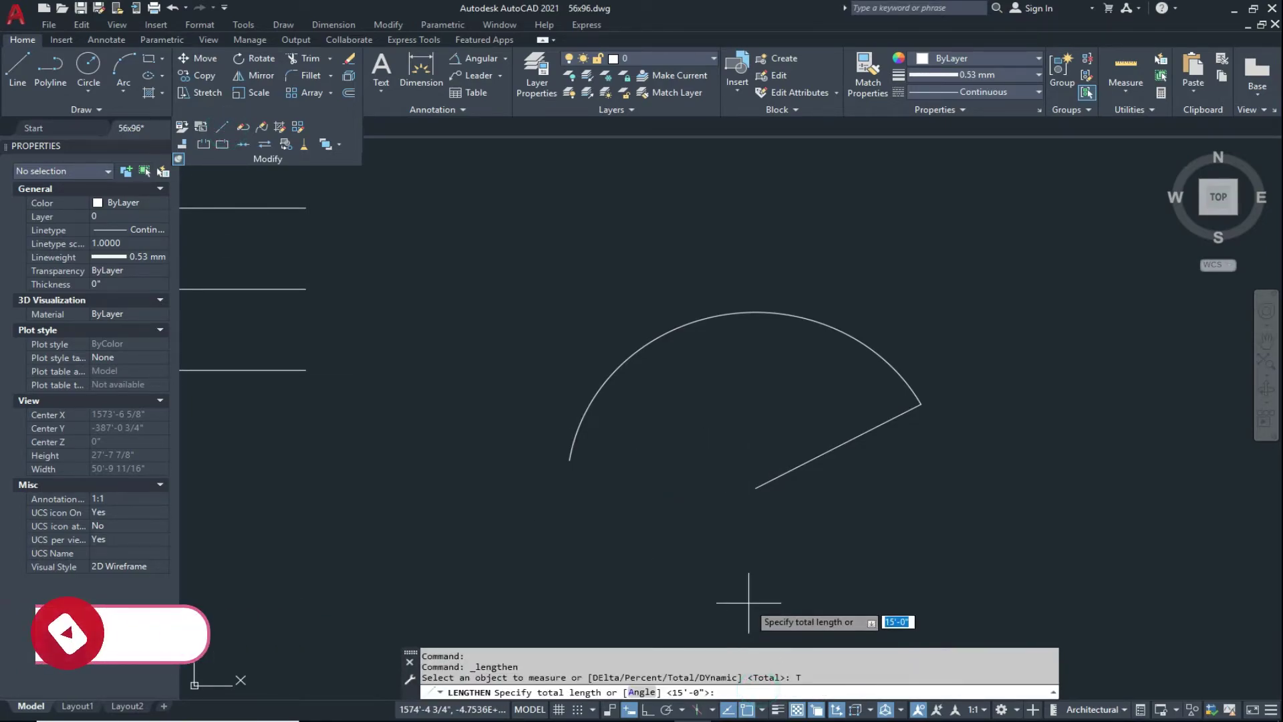
{"action": "left_click", "coordinate": [647, 695]}
{"action": "middle_click_drag", "start_coordinate": [759, 539], "coordinate": [662, 535]}
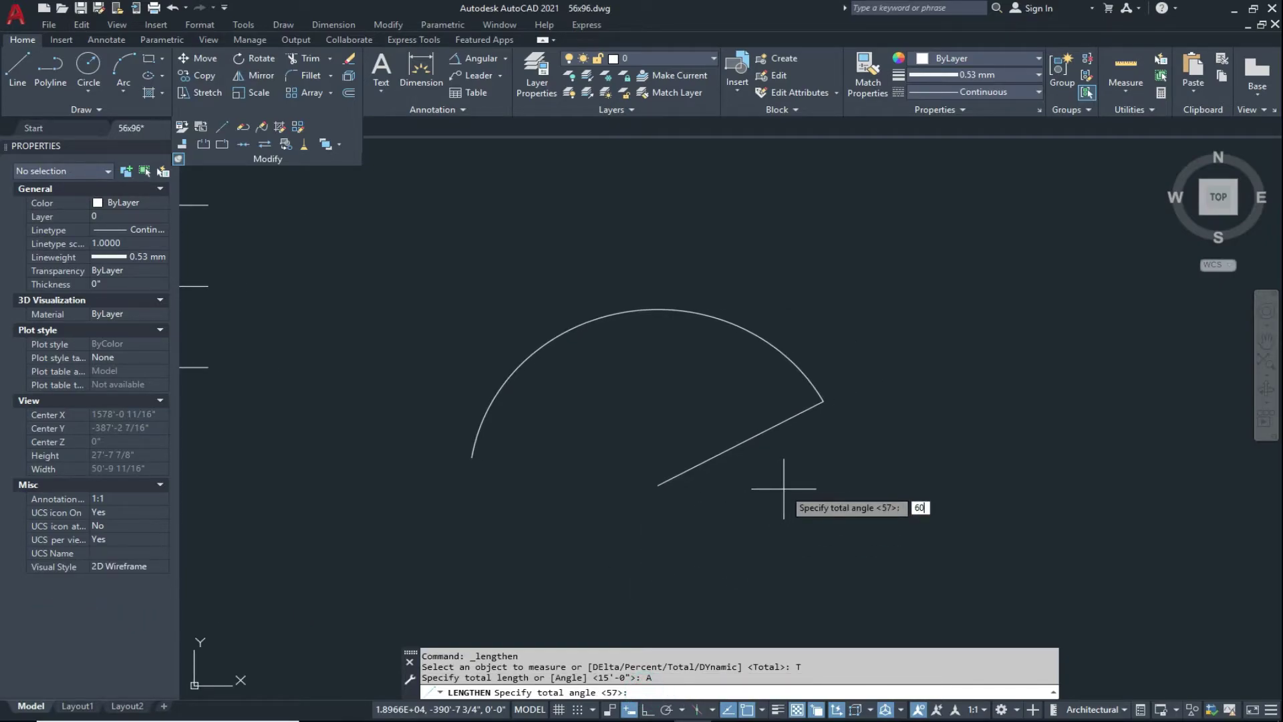
{"action": "key", "text": "Return"}
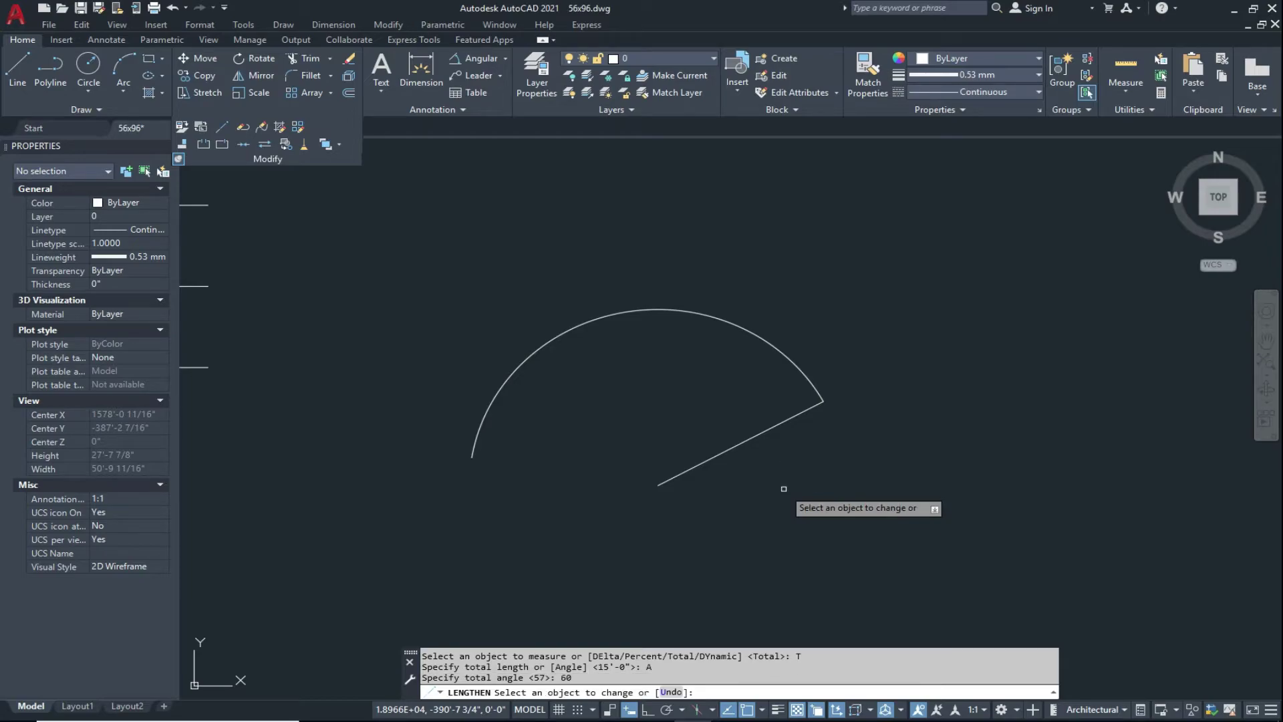
{"action": "left_click", "coordinate": [814, 385]}
{"action": "scroll", "coordinate": [795, 429], "scroll_direction": "down", "scroll_amount": 3}
{"action": "scroll", "coordinate": [771, 409], "scroll_direction": "up", "scroll_amount": 3}
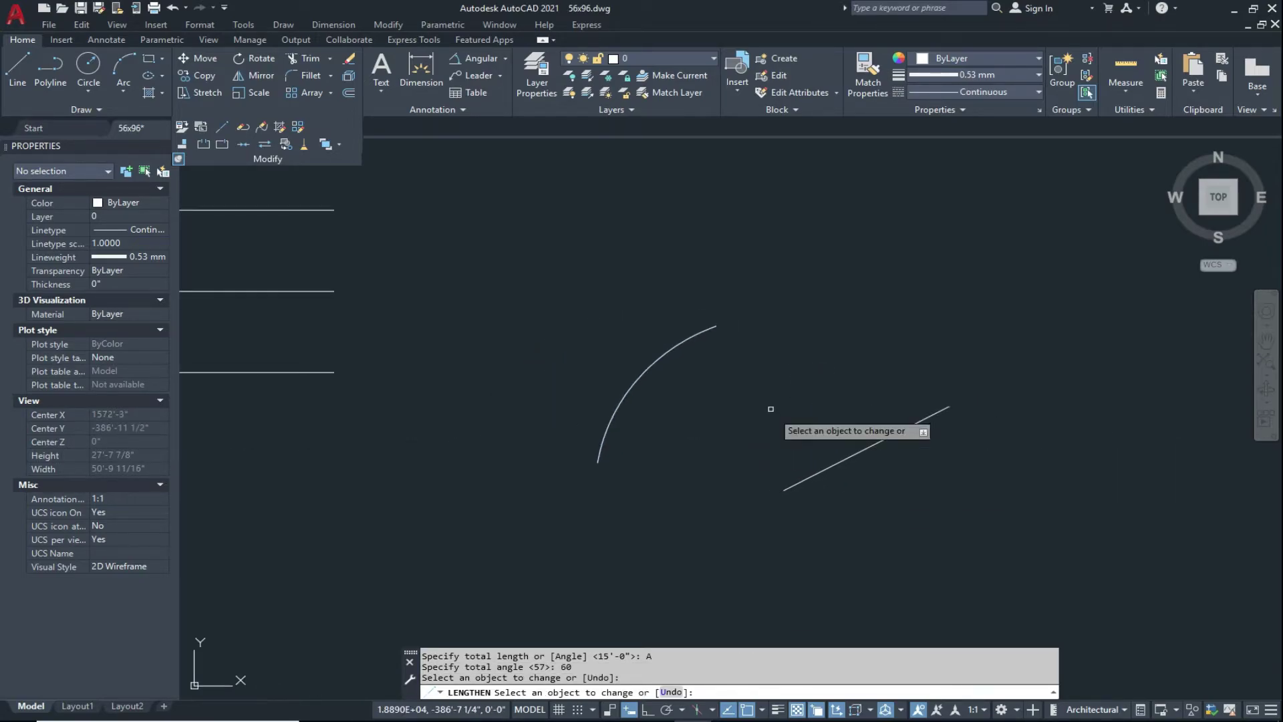
{"action": "key", "text": "Escape"}
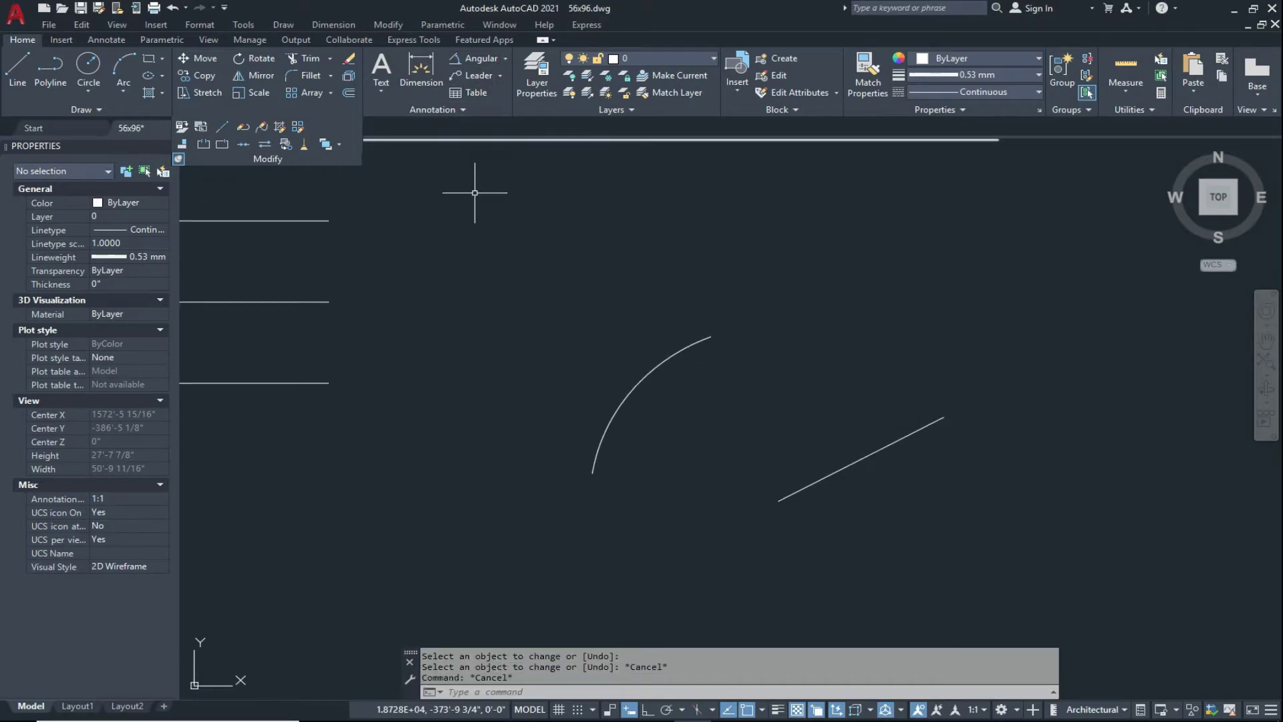
- Draw connected lines from the shortened arc's upper end to its centre and on to its lower left end
{"action": "type", "text": "l"}
{"action": "key", "text": "Return"}
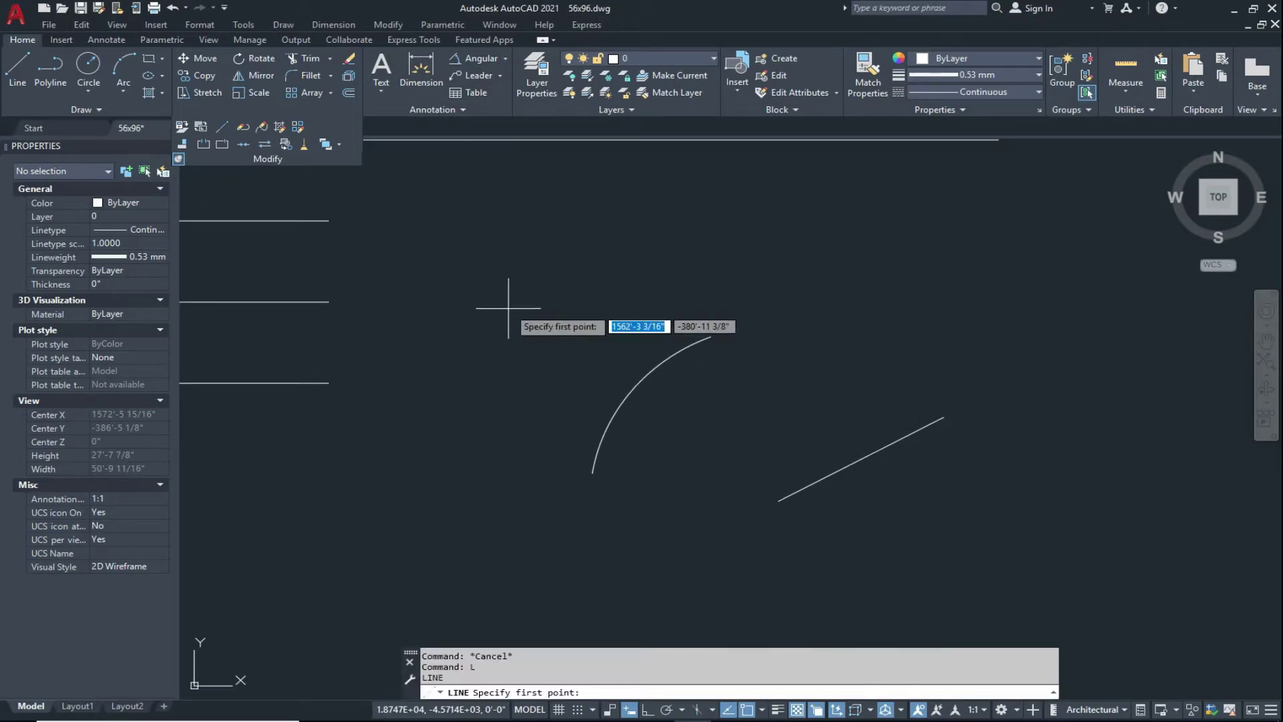
{"action": "left_click", "coordinate": [710, 336]}
{"action": "left_click", "coordinate": [778, 500]}
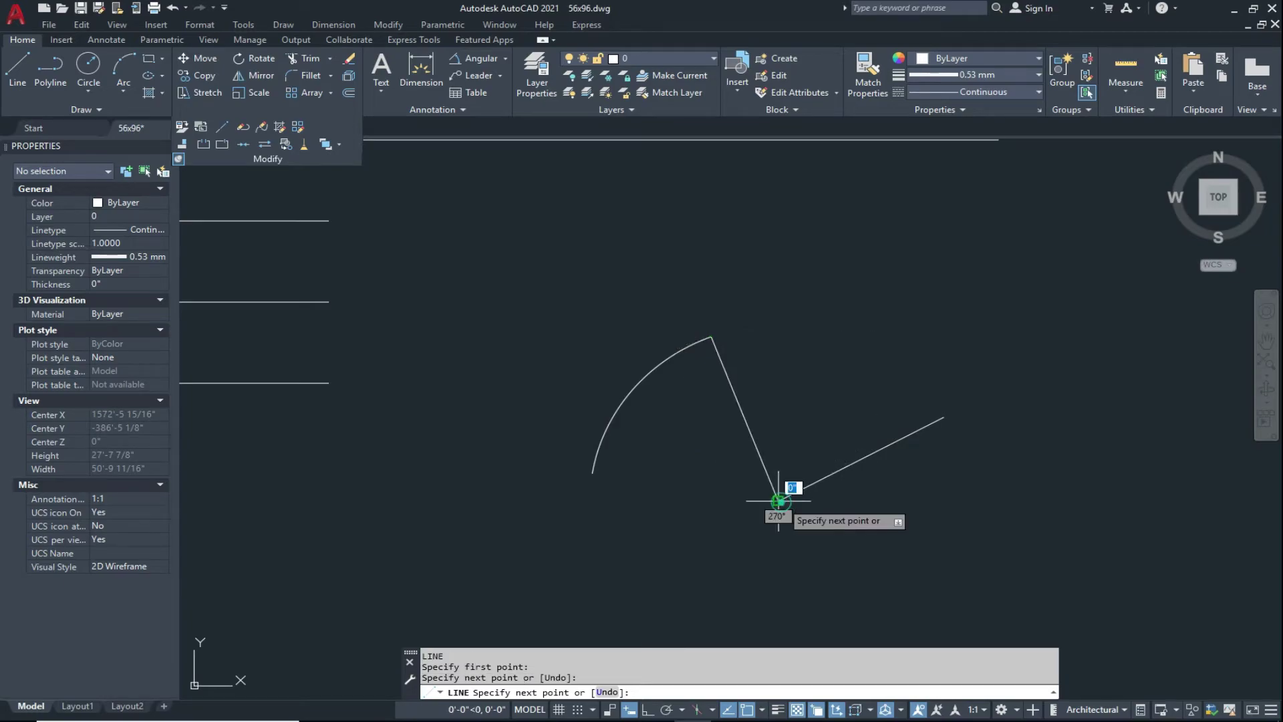
{"action": "left_click", "coordinate": [591, 472]}
{"action": "key", "text": "Escape"}
{"action": "scroll", "coordinate": [787, 392], "scroll_direction": "down", "scroll_amount": 1}
{"action": "scroll", "coordinate": [678, 401], "scroll_direction": "up", "scroll_amount": 4}
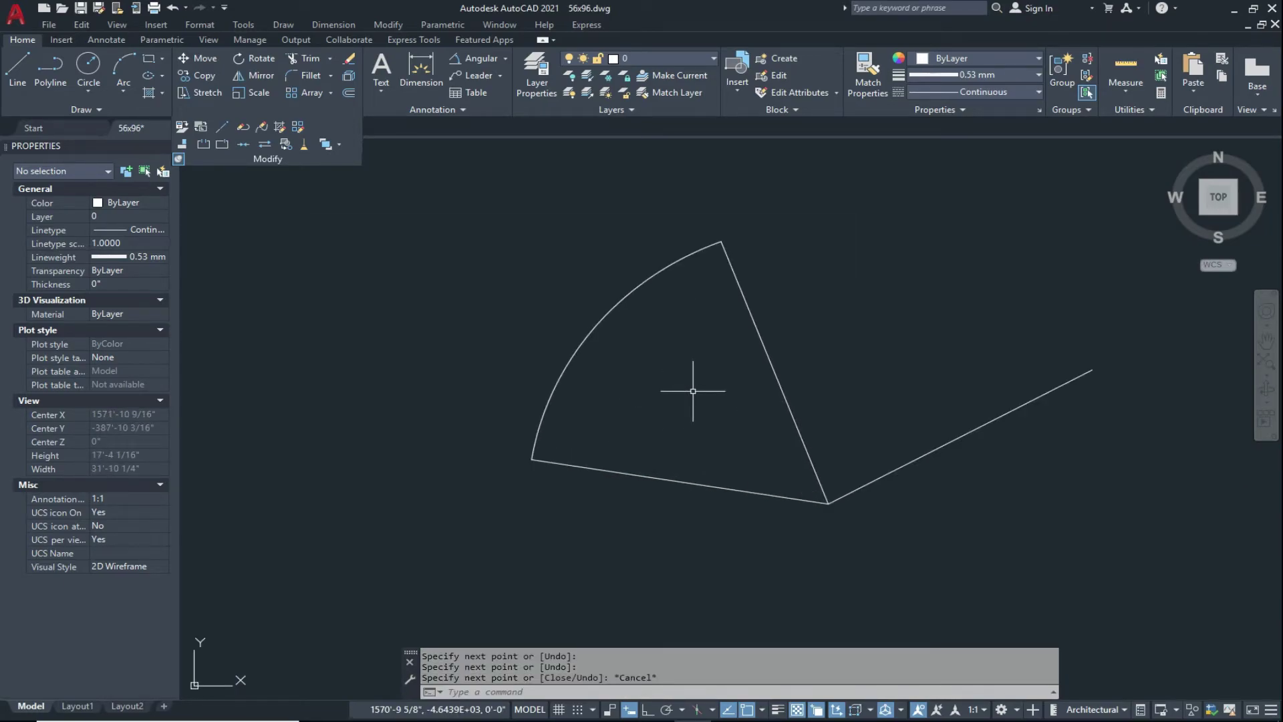
- Add an angular dimension between the two radius lines that enclose the shortened arc
{"action": "left_click", "coordinate": [478, 58]}
{"action": "left_click", "coordinate": [758, 372]}
{"action": "left_click", "coordinate": [715, 495]}
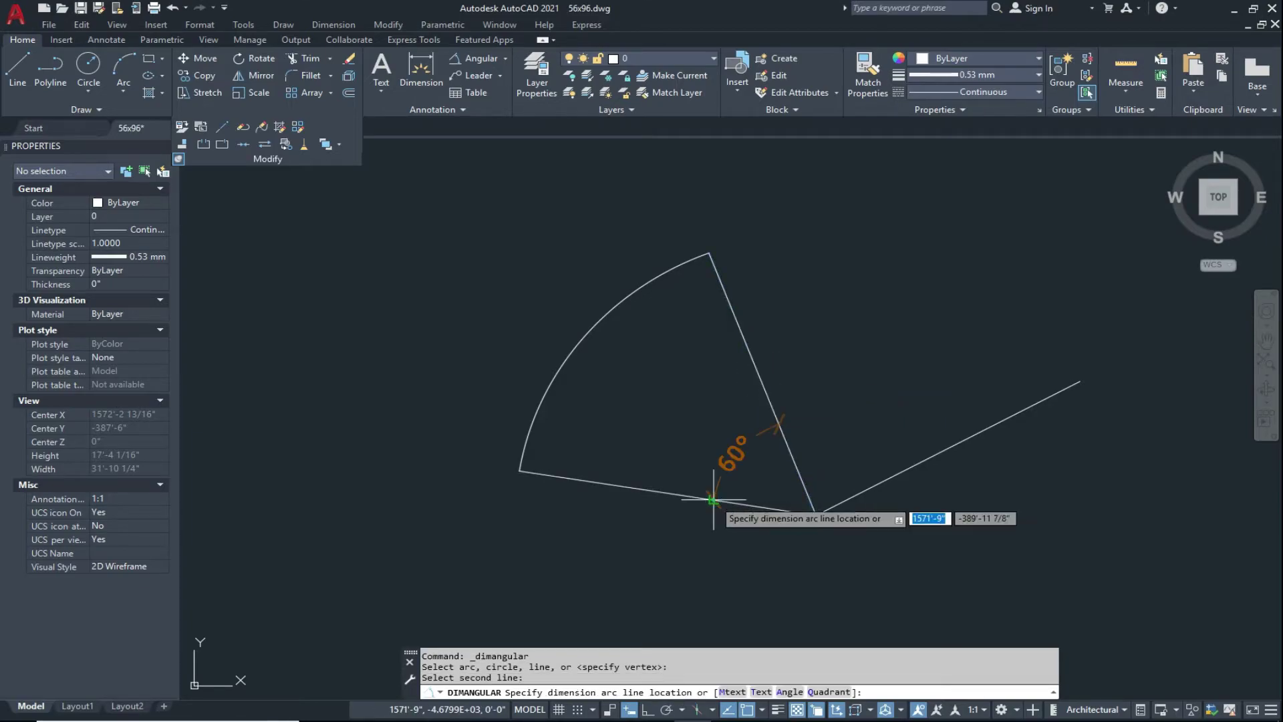
{"action": "left_click", "coordinate": [697, 429]}
{"action": "middle_click_drag", "start_coordinate": [603, 430], "coordinate": [715, 447]}
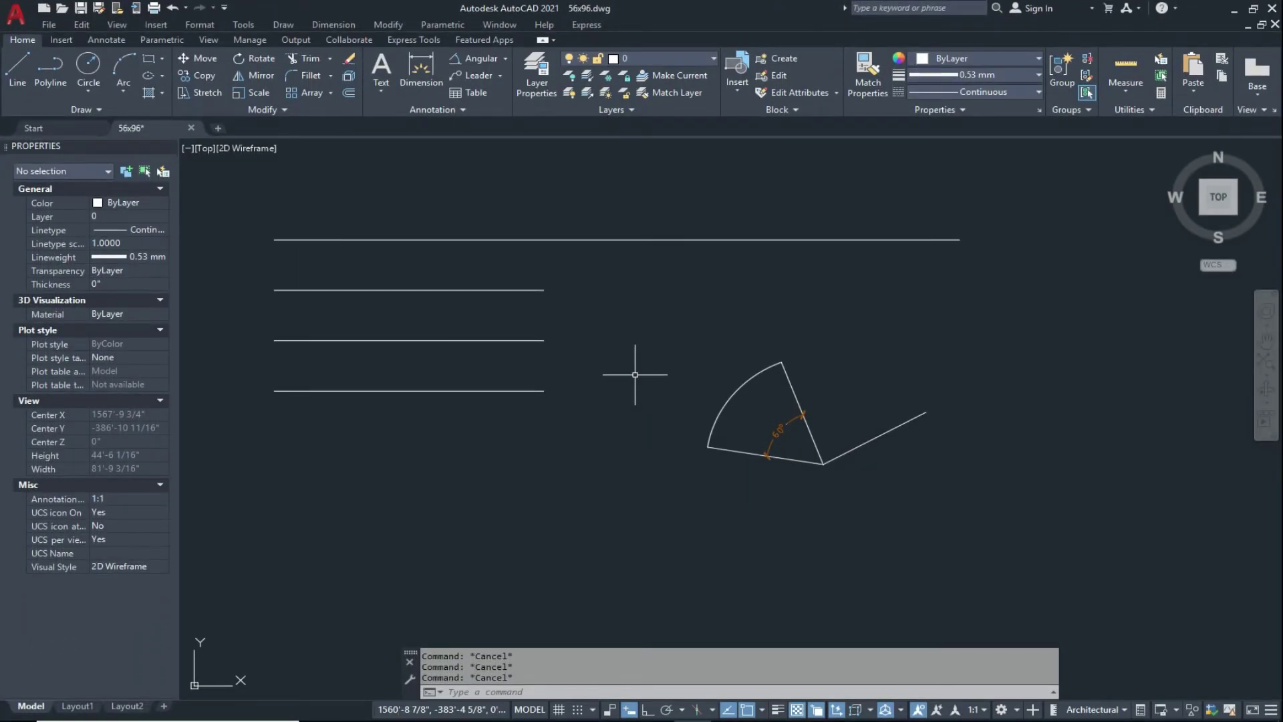
- Start a polyline below the stacked lines and draw its first segment 10' horizontally to the right with Ortho on
{"action": "middle_click_drag", "start_coordinate": [610, 390], "coordinate": [738, 383]}
{"action": "middle_click_drag", "start_coordinate": [644, 433], "coordinate": [737, 405]}
{"action": "scroll", "coordinate": [539, 412], "scroll_direction": "up", "scroll_amount": 4}
{"action": "mouse_move", "coordinate": [567, 419]}
{"action": "middle_mouse_down"}
{"action": "mouse_move", "coordinate": [560, 431]}
{"action": "mouse_move", "coordinate": [515, 398]}
{"action": "mouse_move", "coordinate": [604, 423]}
{"action": "mouse_move", "coordinate": [556, 427]}
{"action": "middle_mouse_up"}
{"action": "scroll", "coordinate": [566, 429], "scroll_direction": "down", "scroll_amount": 2}
{"action": "scroll", "coordinate": [524, 409], "scroll_direction": "down", "scroll_amount": 2}
{"action": "scroll", "coordinate": [561, 417], "scroll_direction": "up", "scroll_amount": 2}
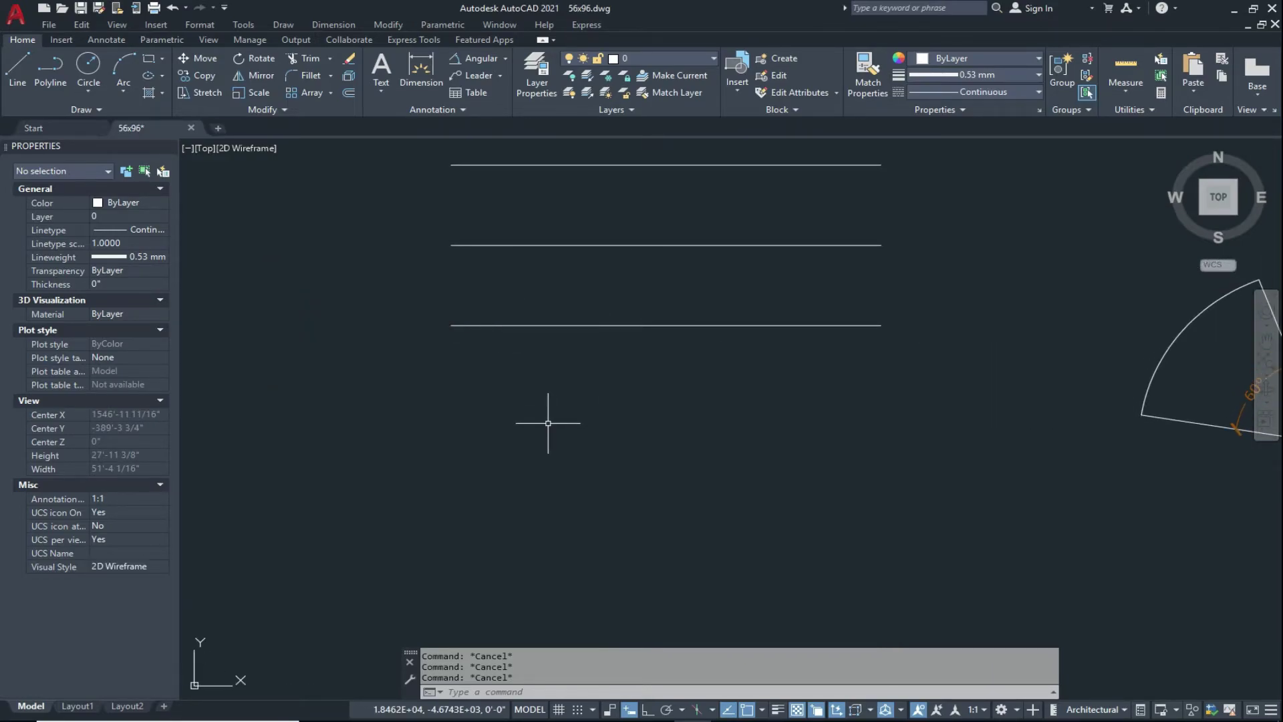
{"action": "key", "text": "Return"}
{"action": "left_click", "coordinate": [414, 460]}
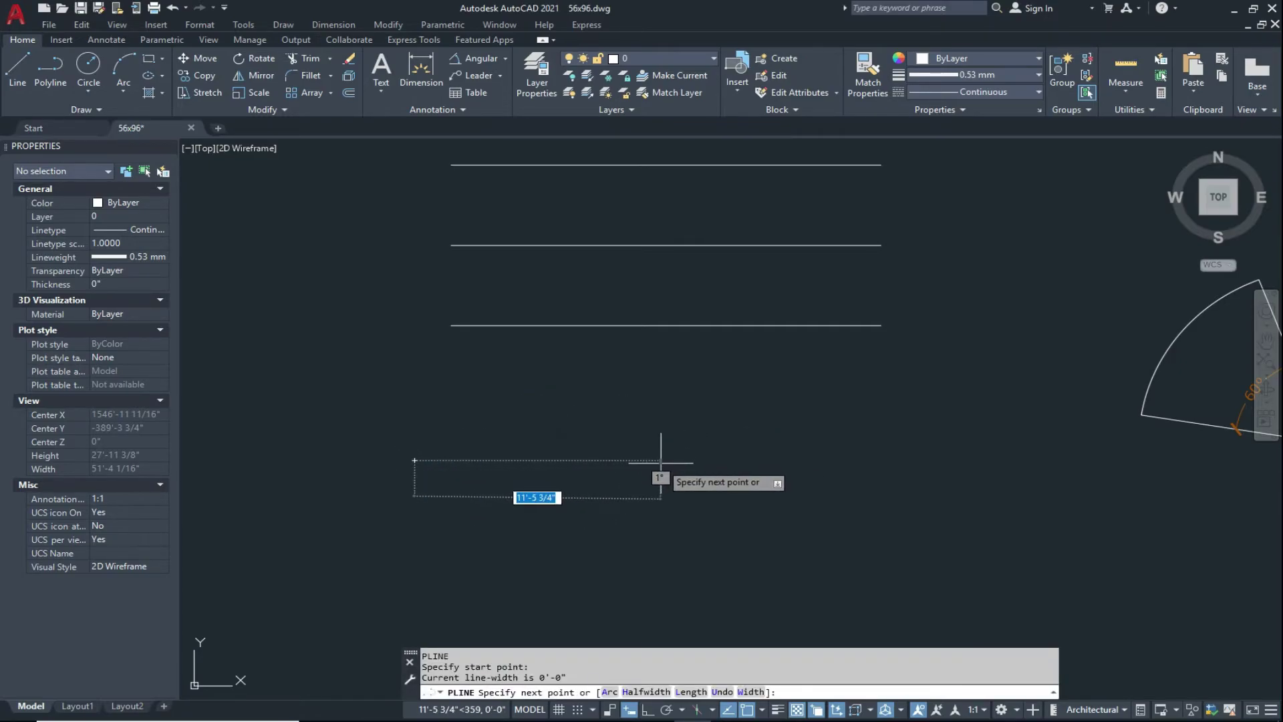
{"action": "key", "text": "F8"}
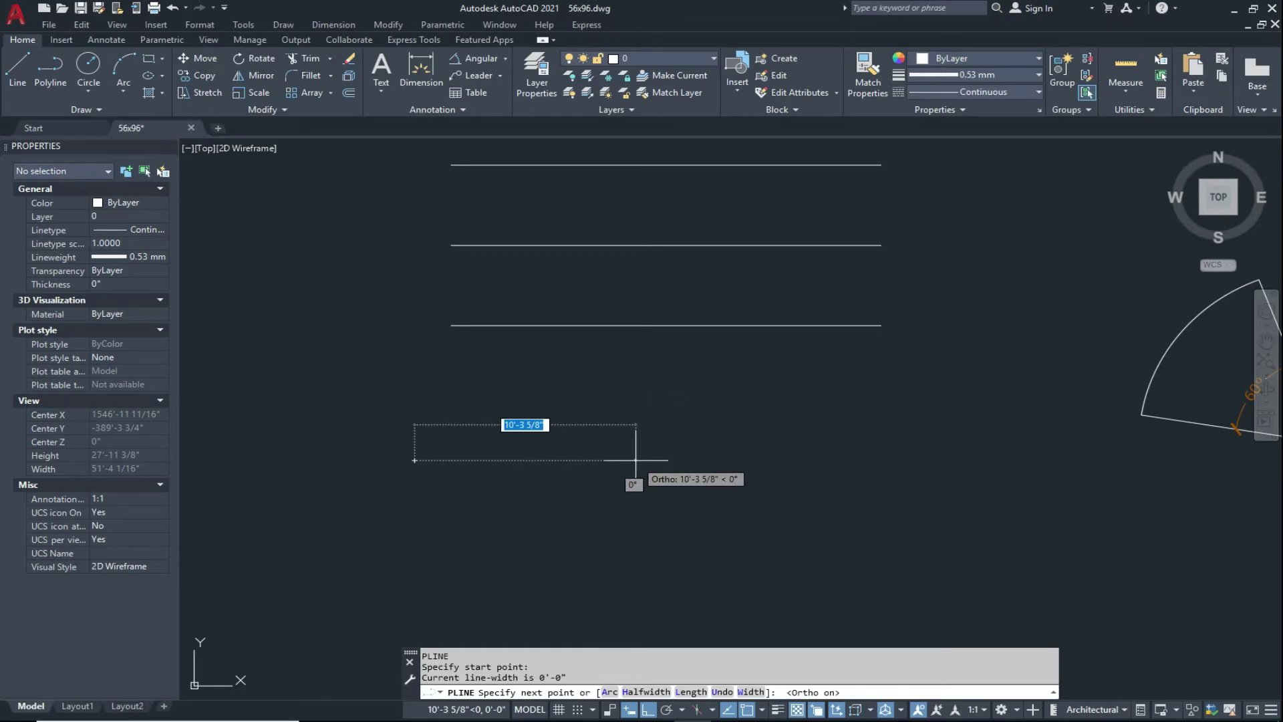
{"action": "type", "text": "10"}
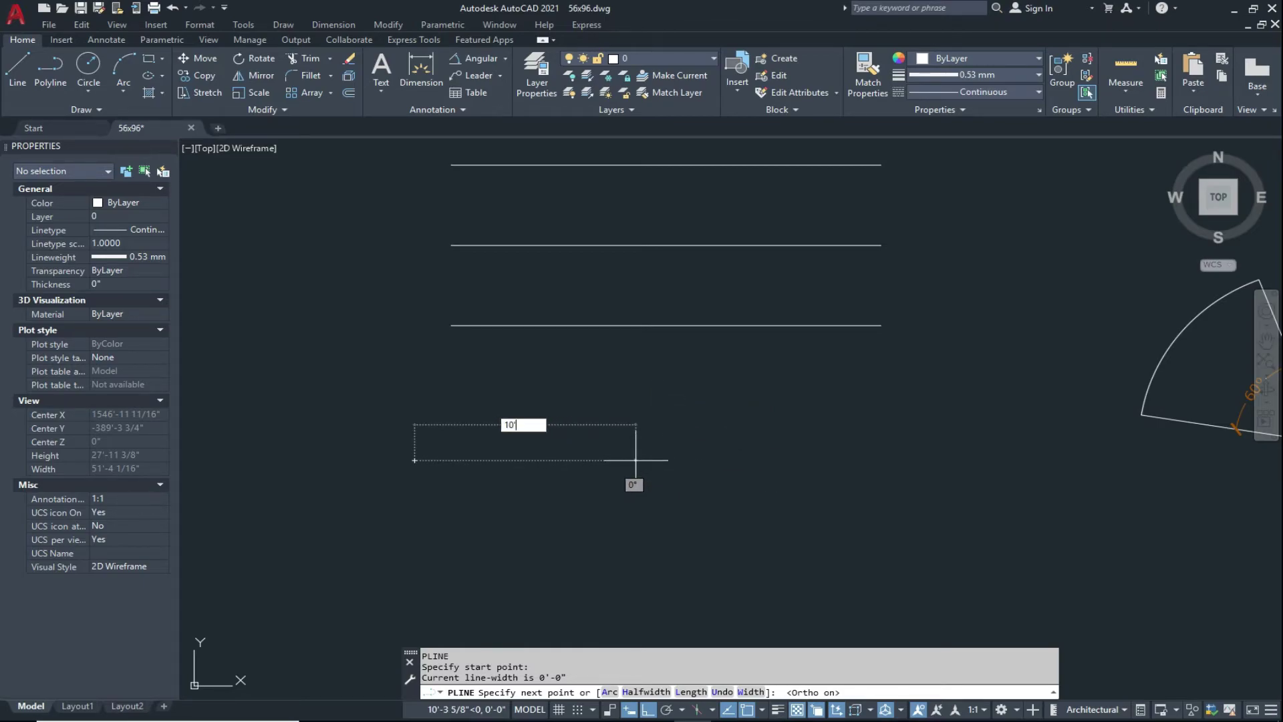
{"action": "key", "text": "Return"}
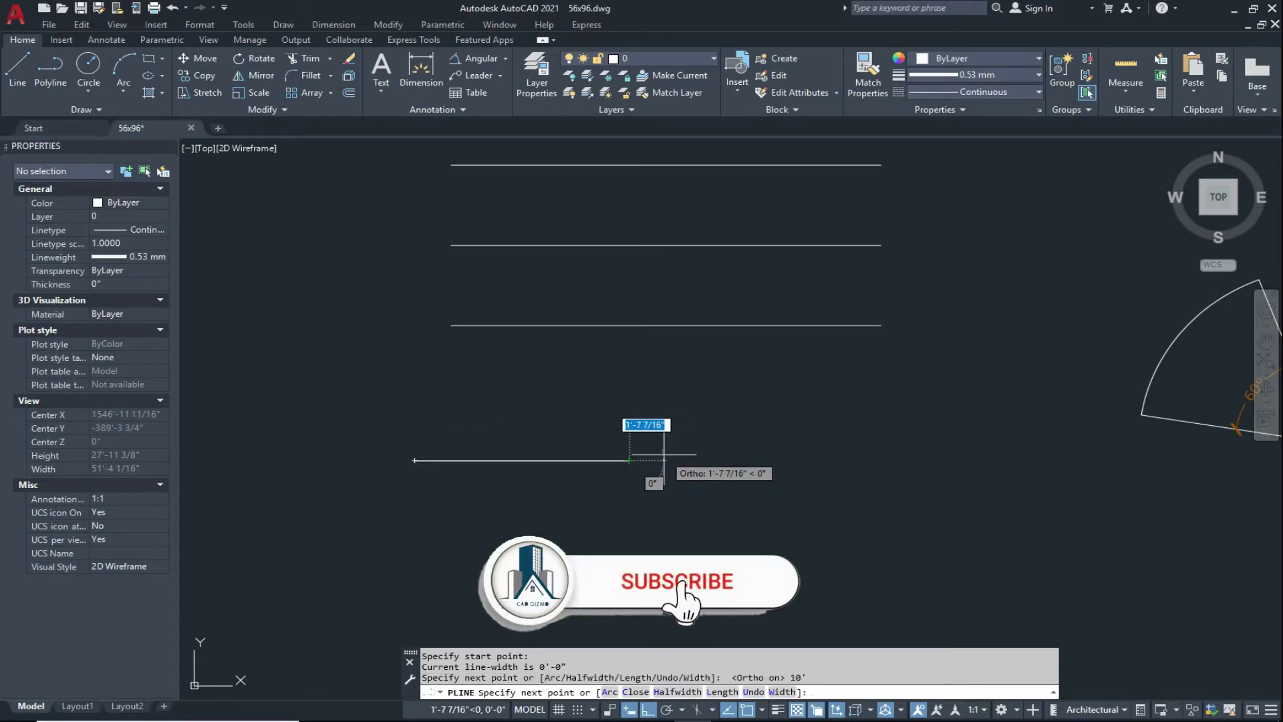
- Add an arrowhead segment about 4'-7" long with starting half-width 9" and ending half-width 0", and finish the polyline
{"action": "type", "text": "h"}
{"action": "key", "text": "Return"}
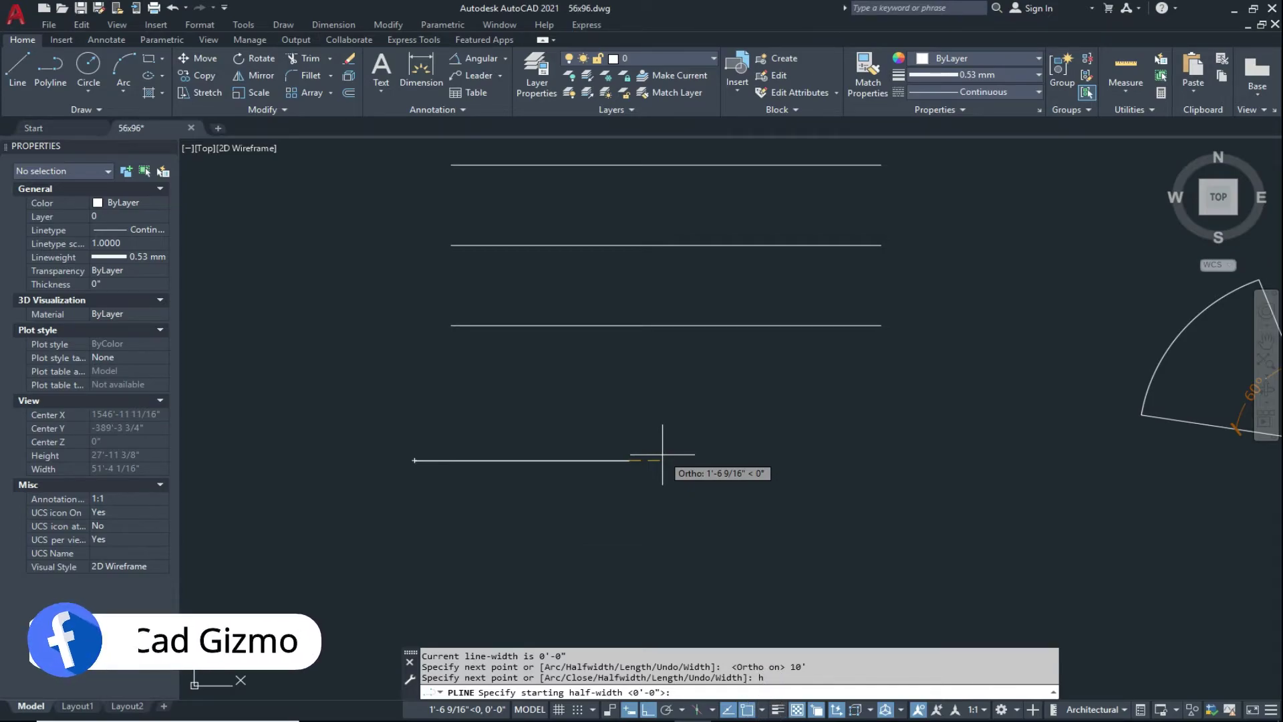
{"action": "type", "text": "9"}
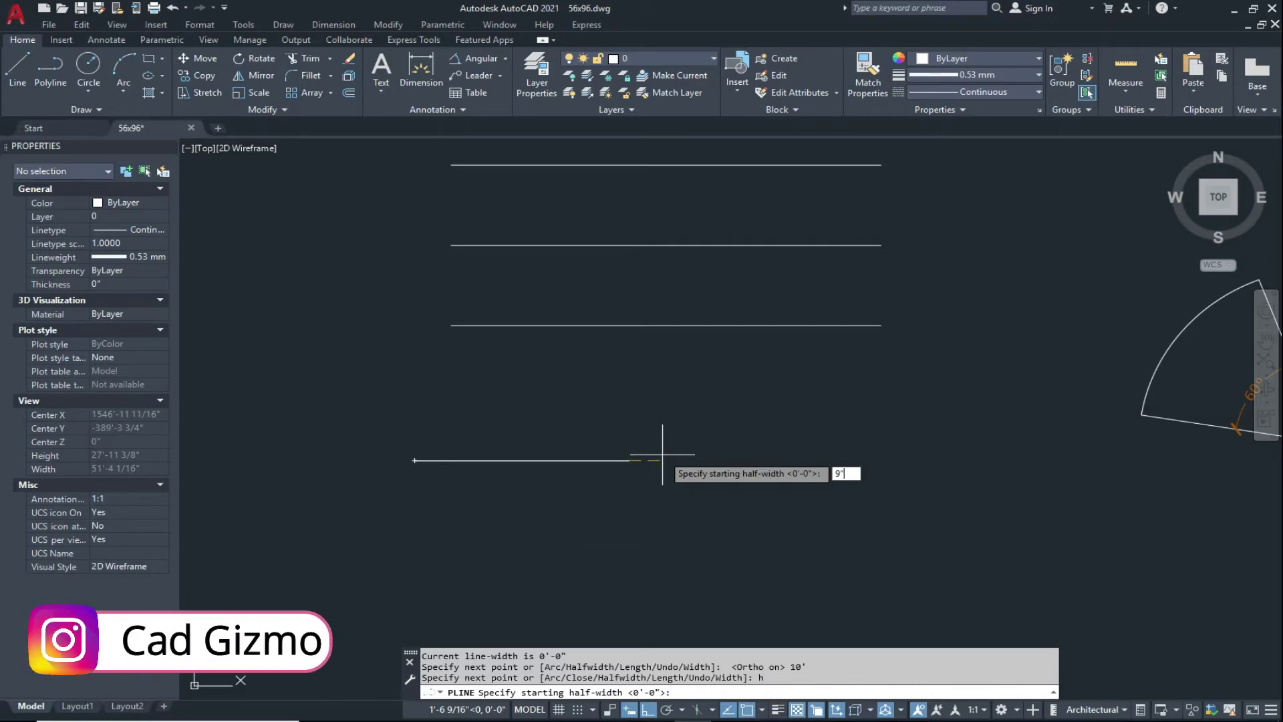
{"action": "key", "text": "Return"}
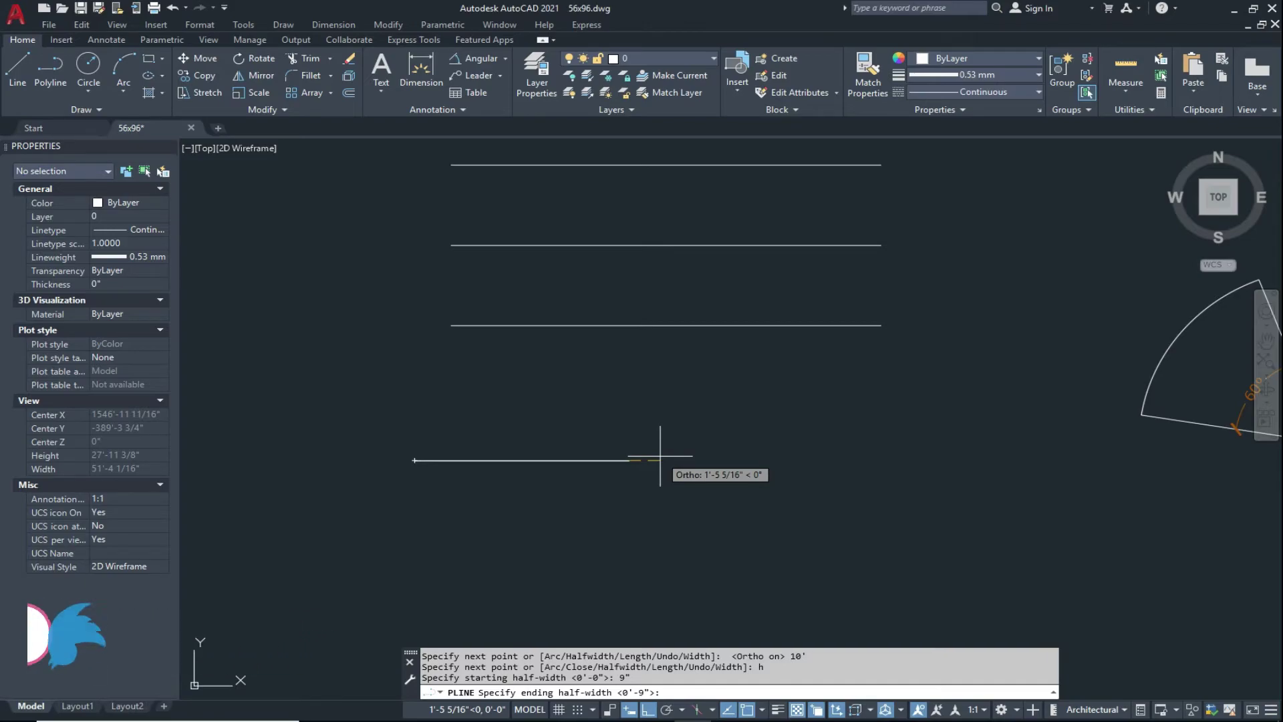
{"action": "type", "text": "0"}
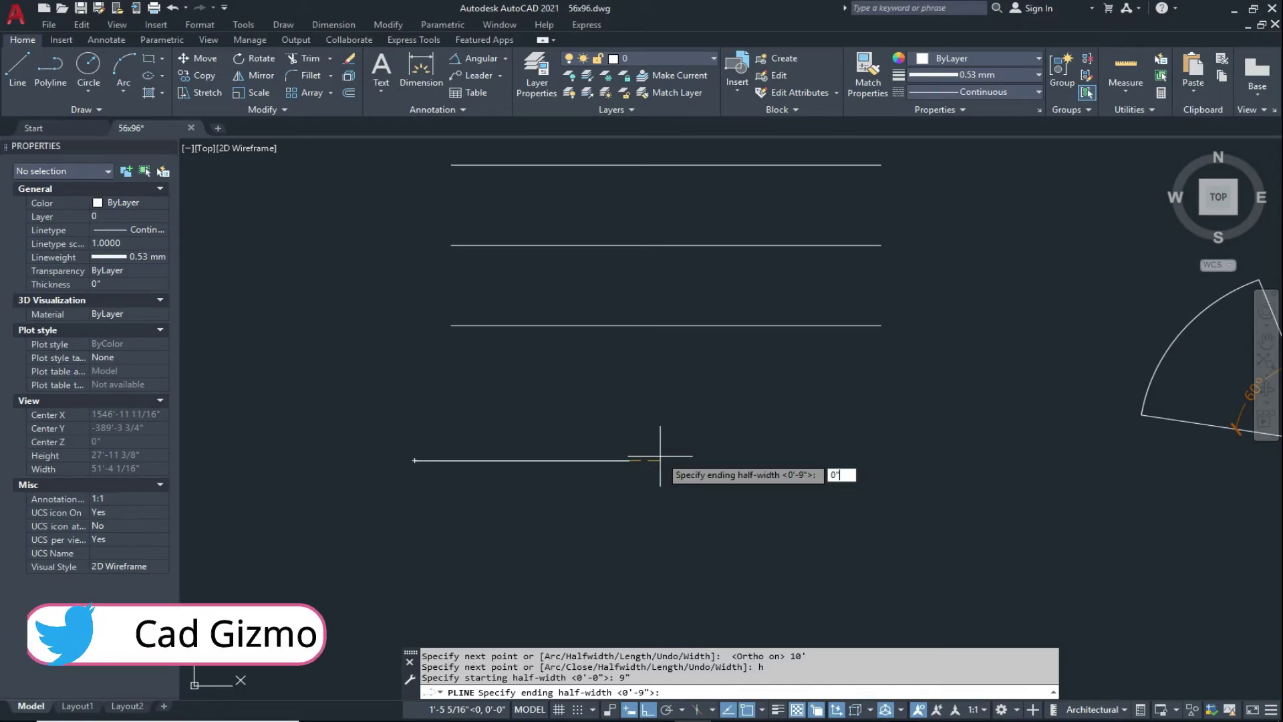
{"action": "key", "text": "Return"}
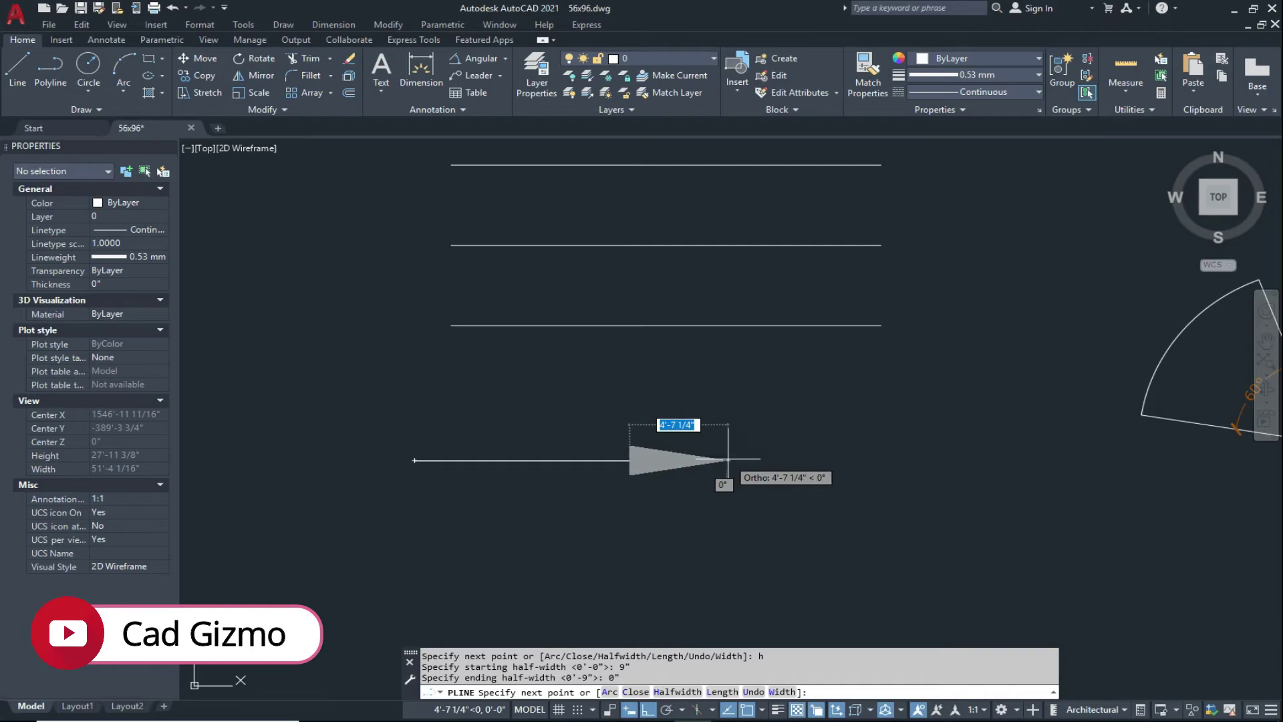
{"action": "left_click", "coordinate": [709, 460]}
{"action": "right_click", "coordinate": [737, 467]}
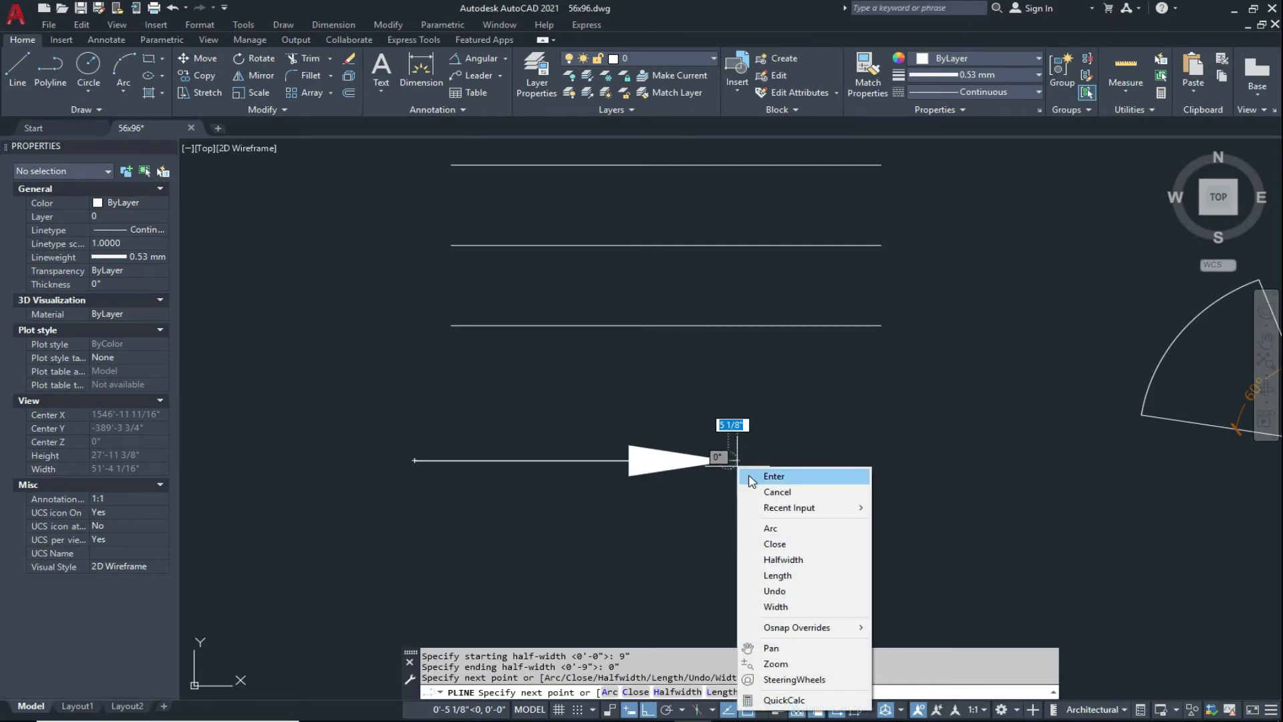
{"action": "left_click", "coordinate": [750, 476]}
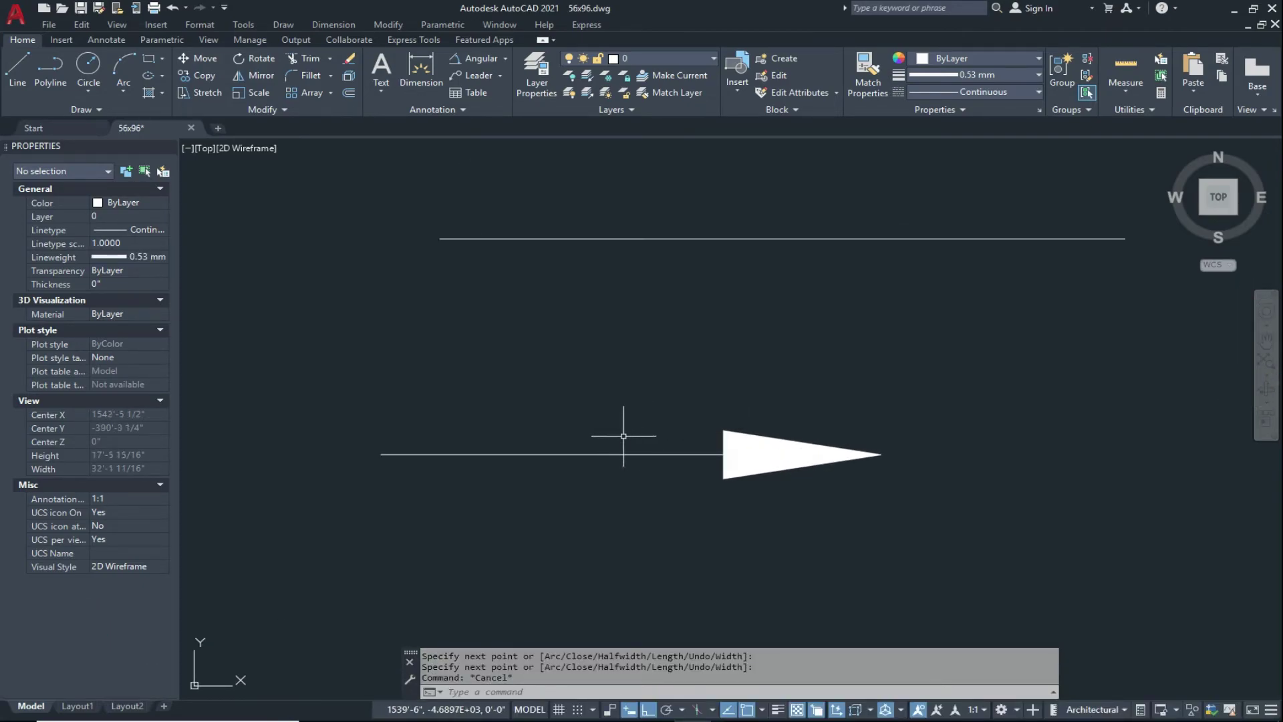
- Stretch the arrow polyline's left endpoint horizontally to the left to lengthen its thin tail
{"action": "middle_click_drag", "start_coordinate": [631, 436], "coordinate": [708, 435]}
{"action": "key", "text": "Escape"}
{"action": "key", "text": "Escape"}
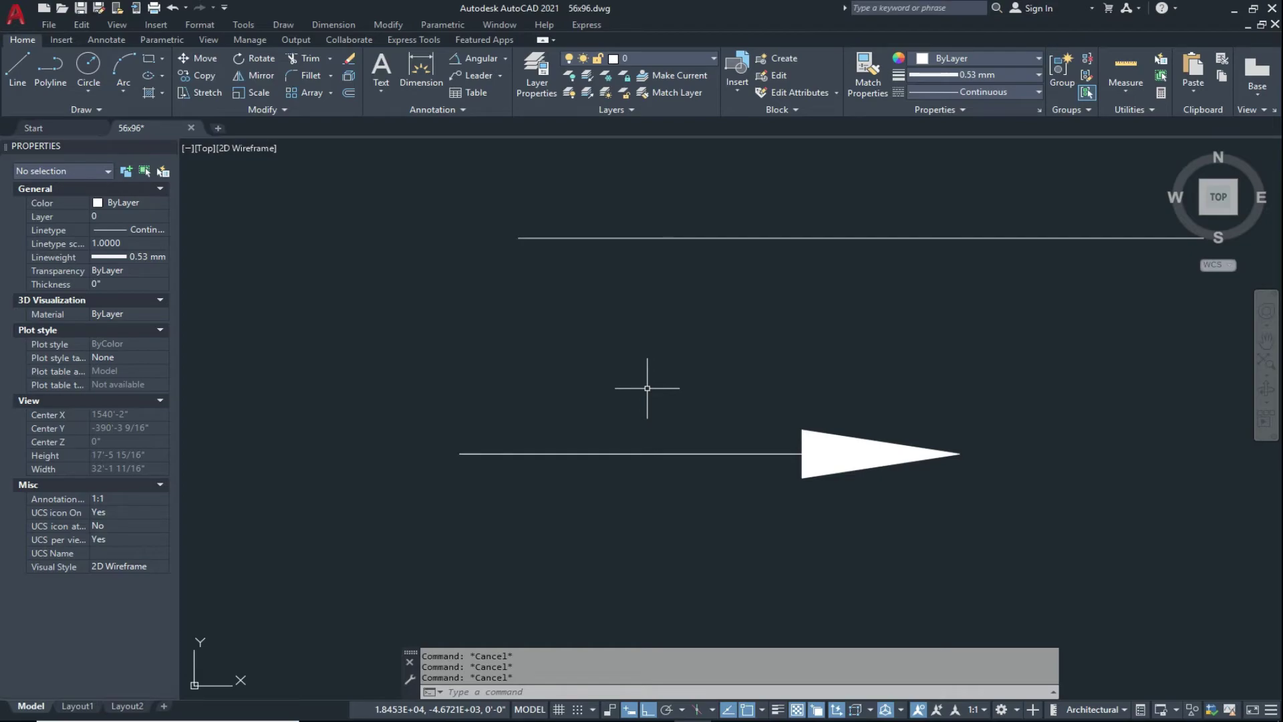
{"action": "middle_click_drag", "start_coordinate": [605, 404], "coordinate": [645, 383]}
{"action": "left_click", "coordinate": [644, 388]}
{"action": "left_click", "coordinate": [574, 469]}
{"action": "left_click", "coordinate": [499, 433]}
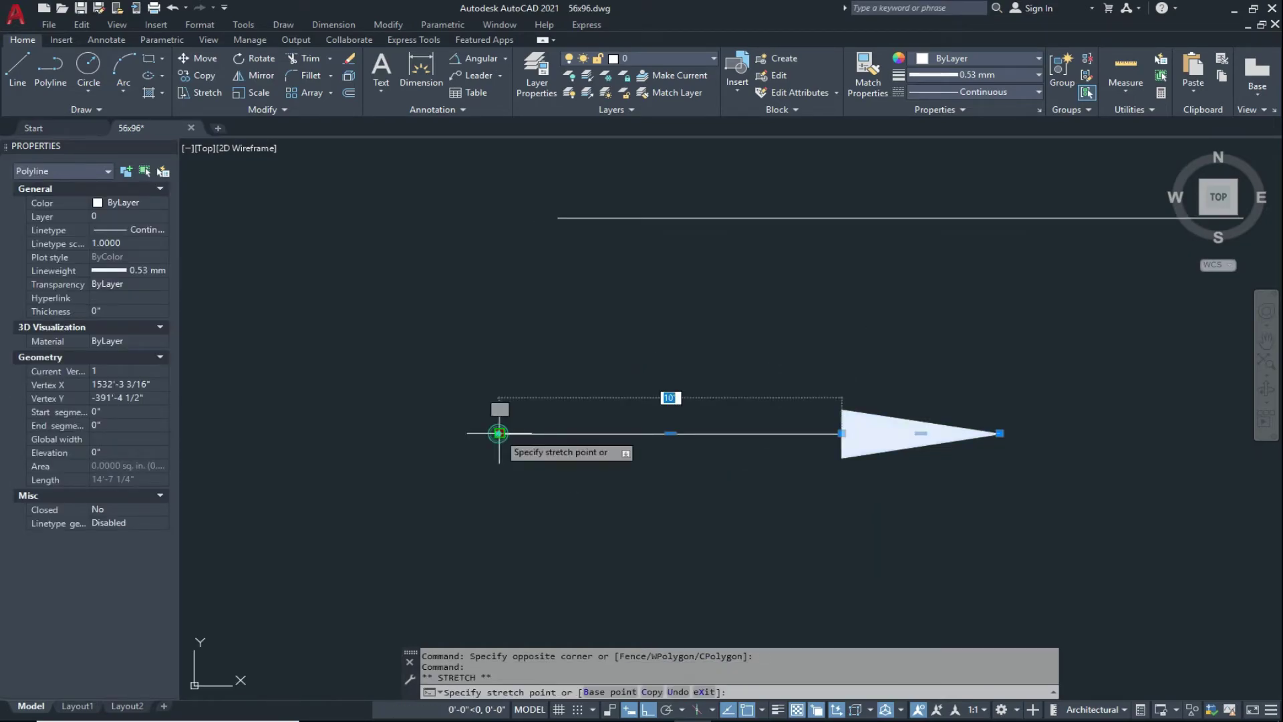
{"action": "left_click", "coordinate": [273, 432]}
{"action": "key", "text": "Escape"}
{"action": "scroll", "coordinate": [538, 393], "scroll_direction": "down", "scroll_amount": 2}
{"action": "middle_click_drag", "start_coordinate": [538, 394], "coordinate": [716, 443]}
{"action": "scroll", "coordinate": [777, 421], "scroll_direction": "up", "scroll_amount": 2}
{"action": "key", "text": "Escape"}
{"action": "key", "text": "Escape"}
{"action": "middle_click_drag", "start_coordinate": [991, 485], "coordinate": [956, 495]}
- Reverse the direction of the arrow polyline with the Reverse command, keeping the expanded Modify tools pinned open
{"action": "left_click", "coordinate": [260, 111]}
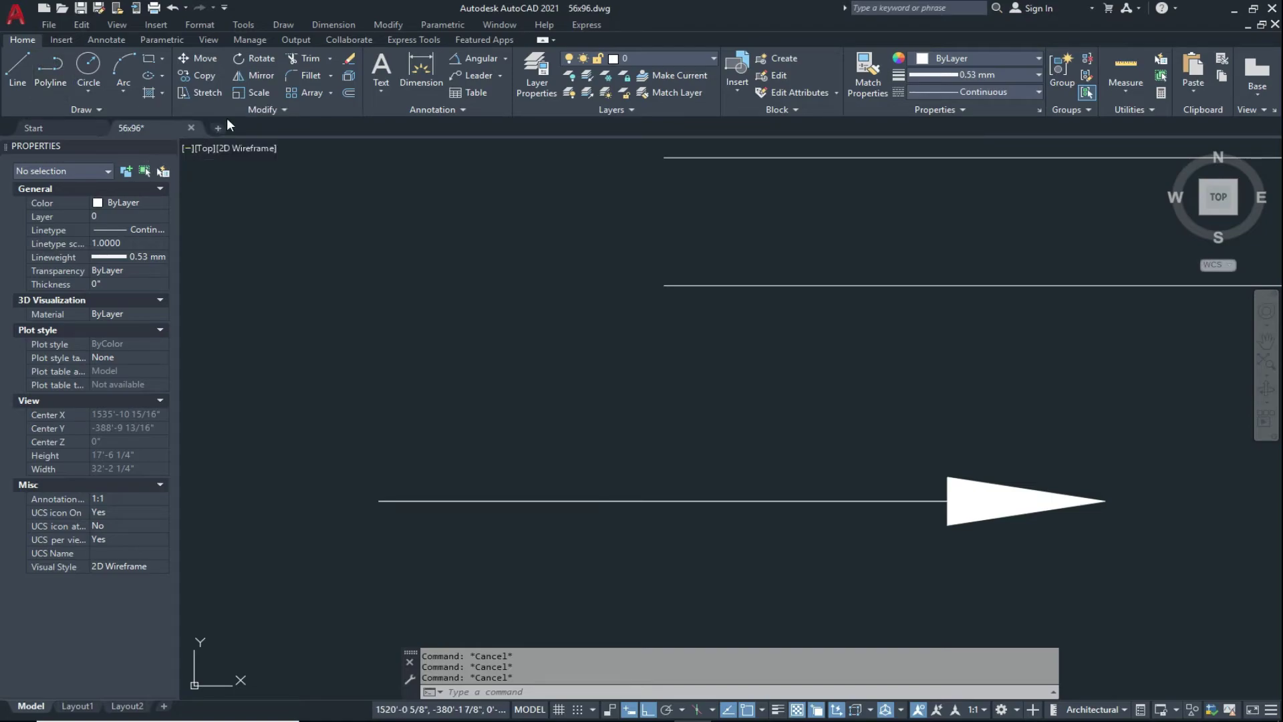
{"action": "left_click", "coordinate": [254, 110]}
{"action": "left_click", "coordinate": [179, 159]}
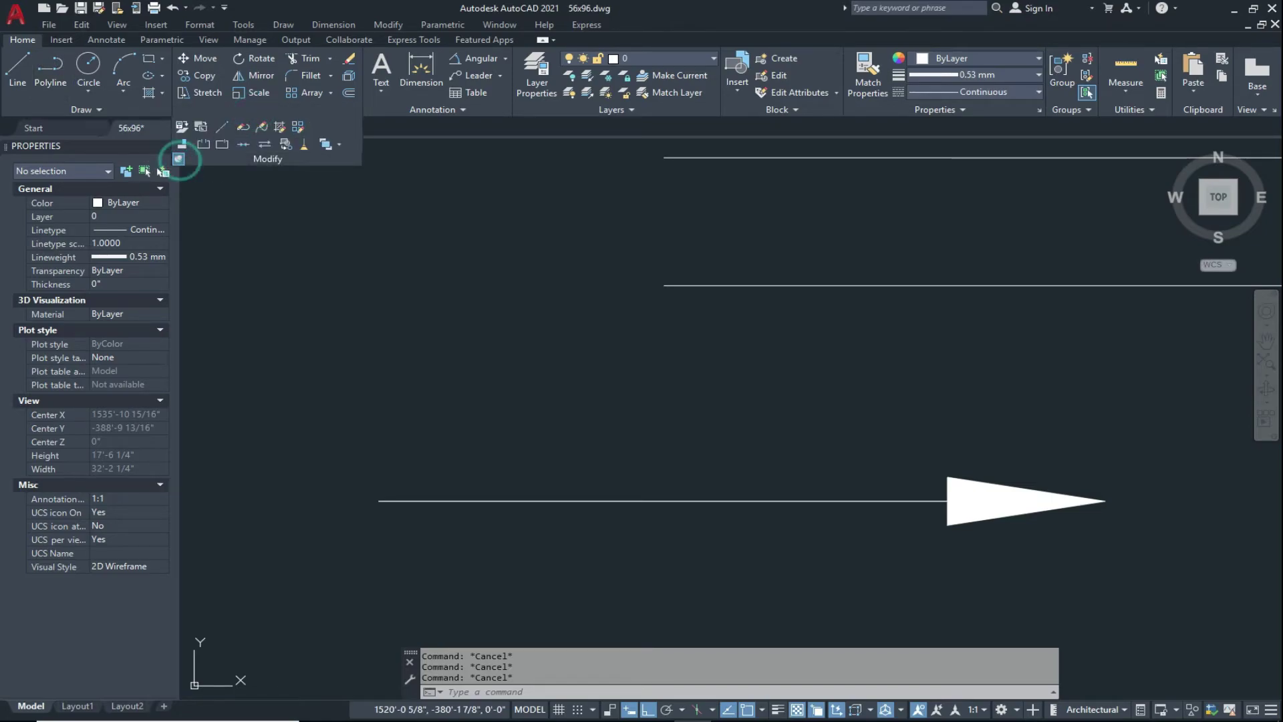
{"action": "left_click", "coordinate": [266, 143]}
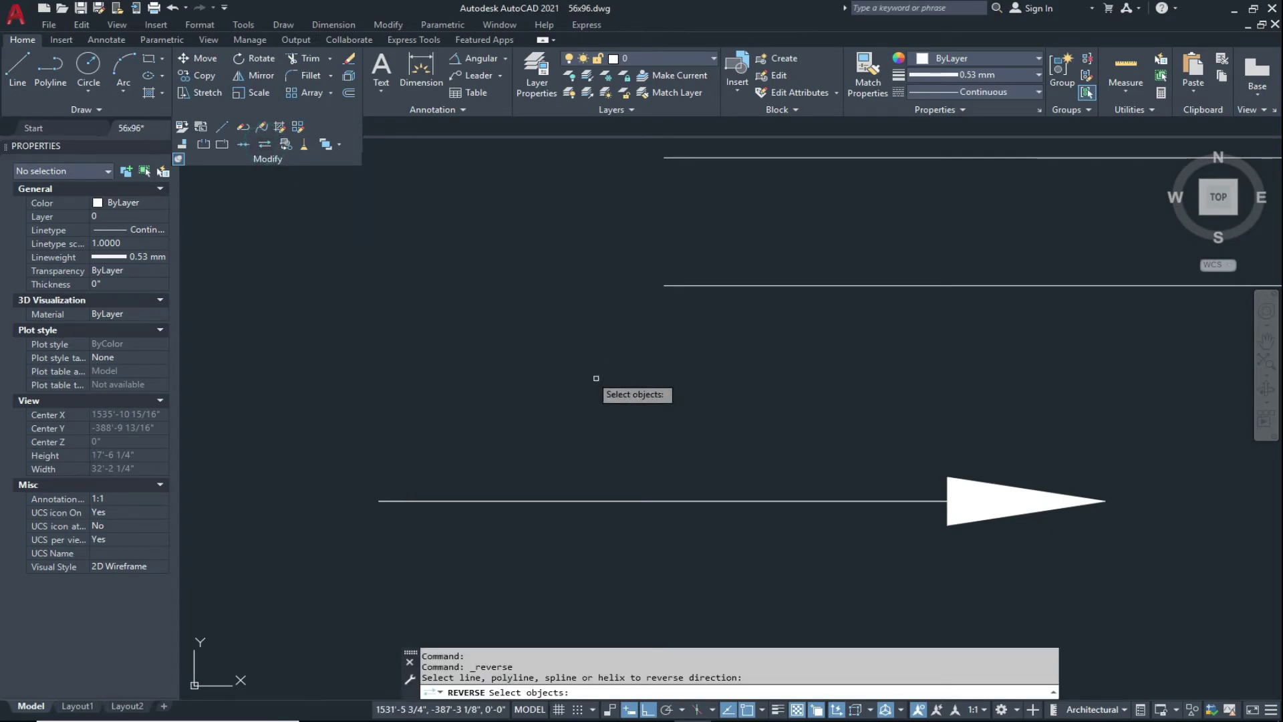
{"action": "middle_click_drag", "start_coordinate": [613, 383], "coordinate": [564, 363]}
{"action": "left_click", "coordinate": [692, 433]}
{"action": "left_click", "coordinate": [607, 540]}
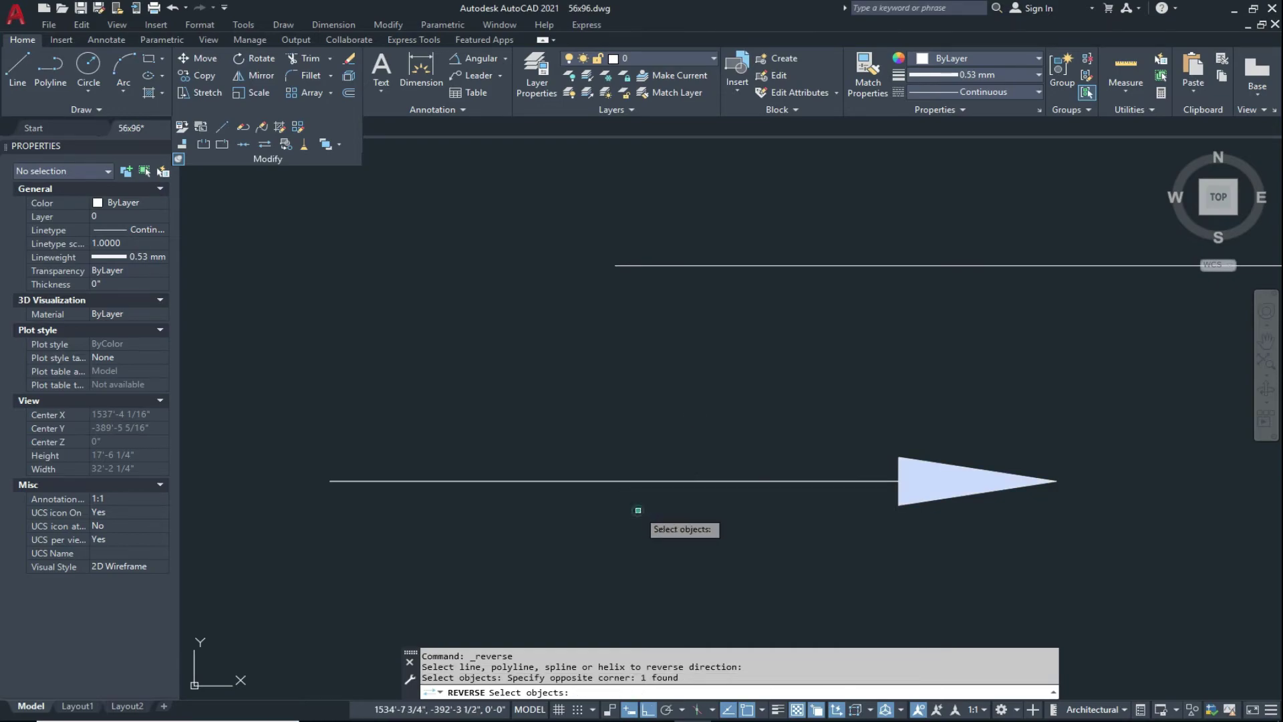
{"action": "scroll", "coordinate": [667, 384], "scroll_direction": "down", "scroll_amount": 2}
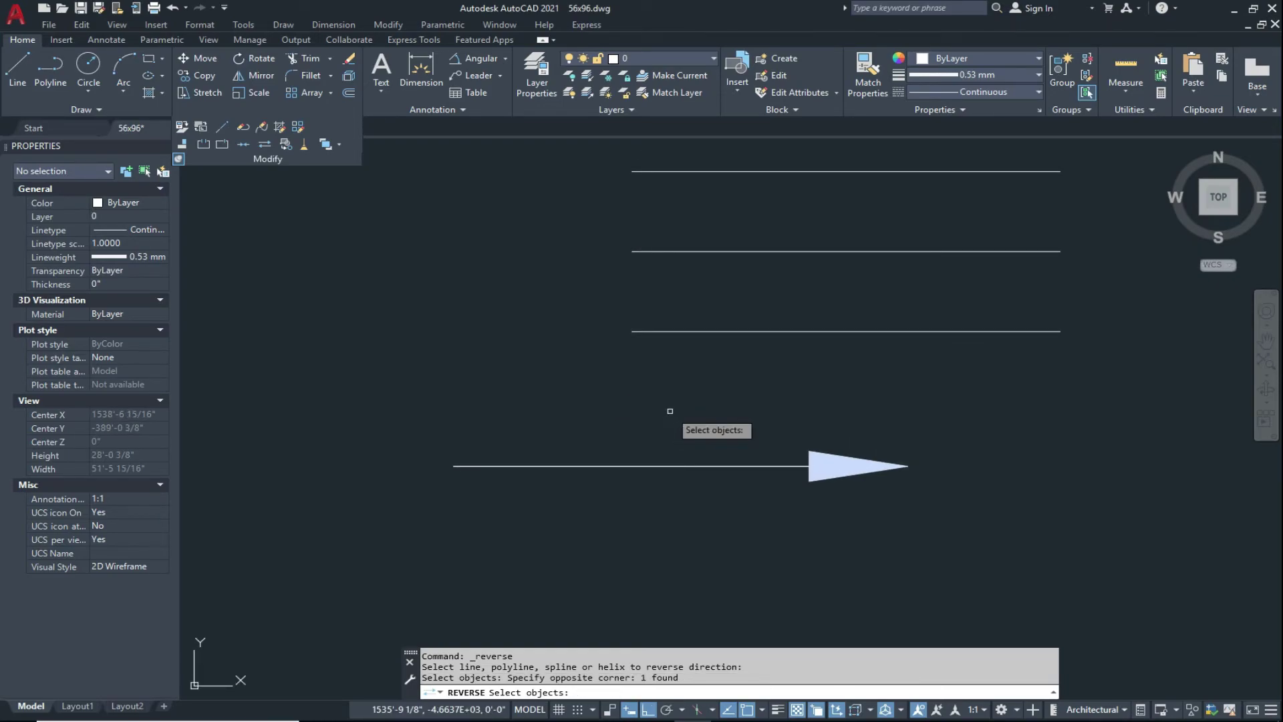
{"action": "key", "text": "Return"}
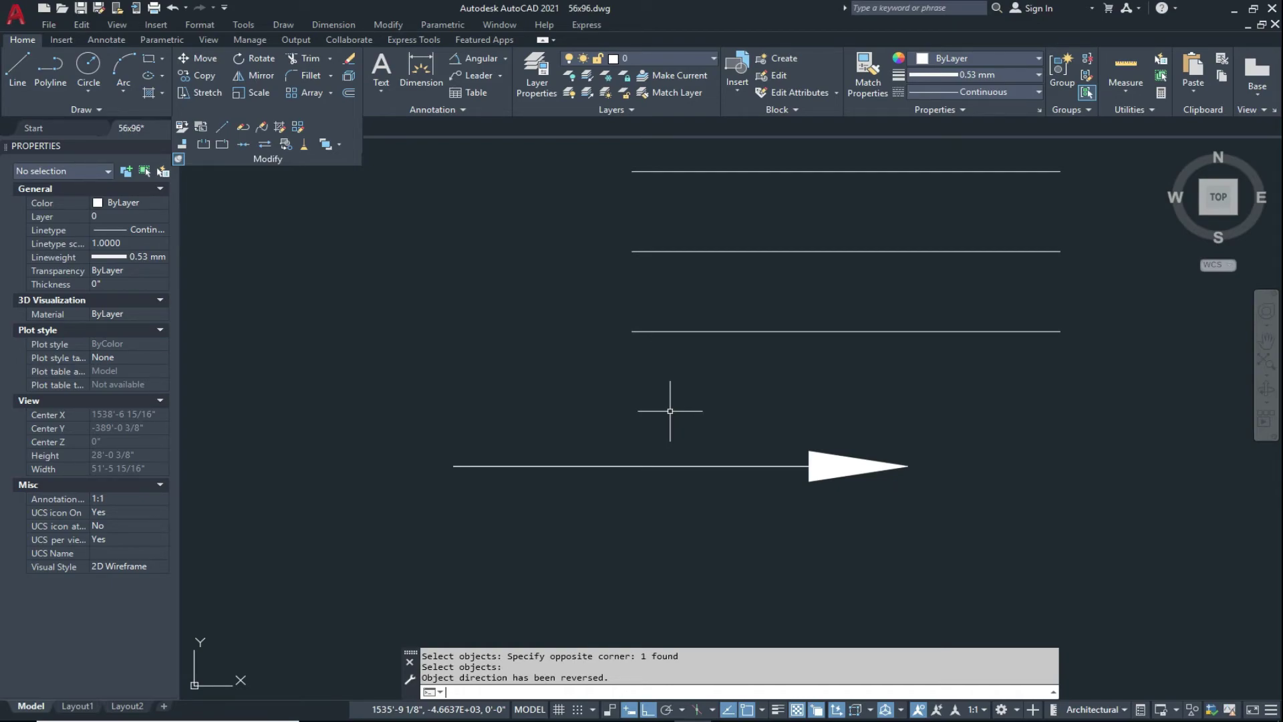
{"action": "key", "text": "Escape"}
{"action": "key", "text": "Escape"}
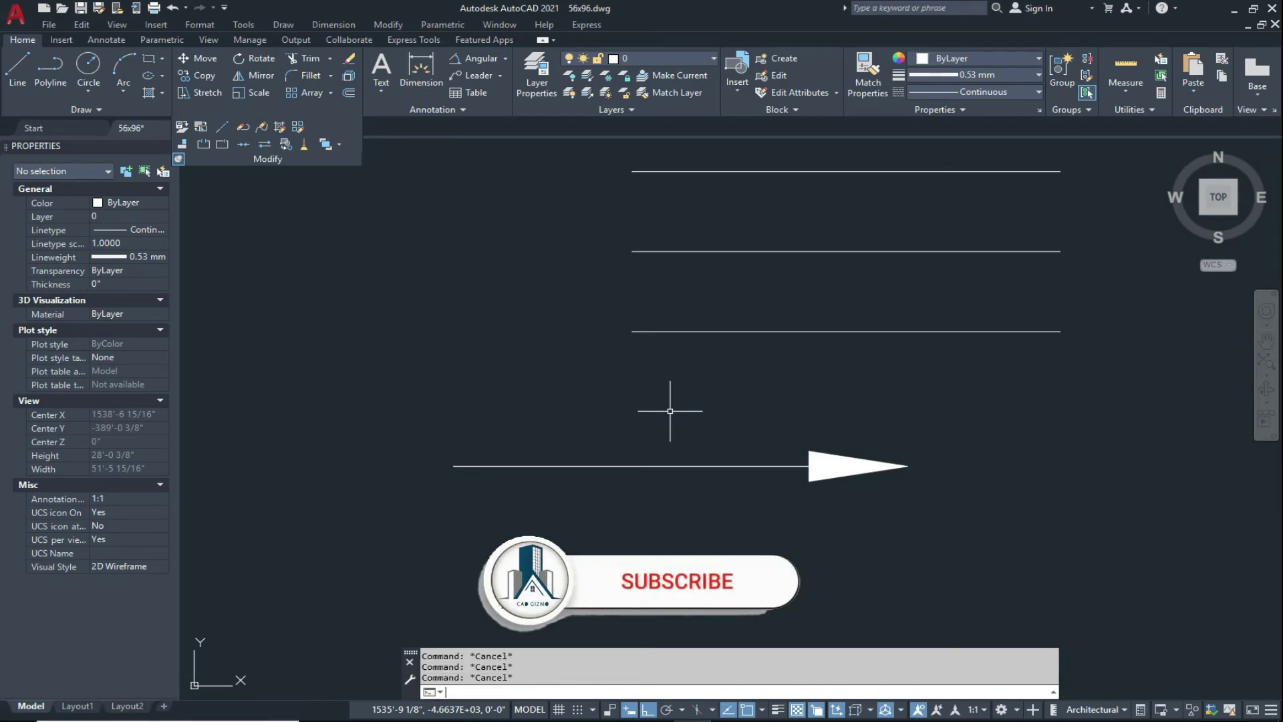
- Set the PLINEREVERSEWIDTHS system variable to 1
{"action": "type", "text": "P"}
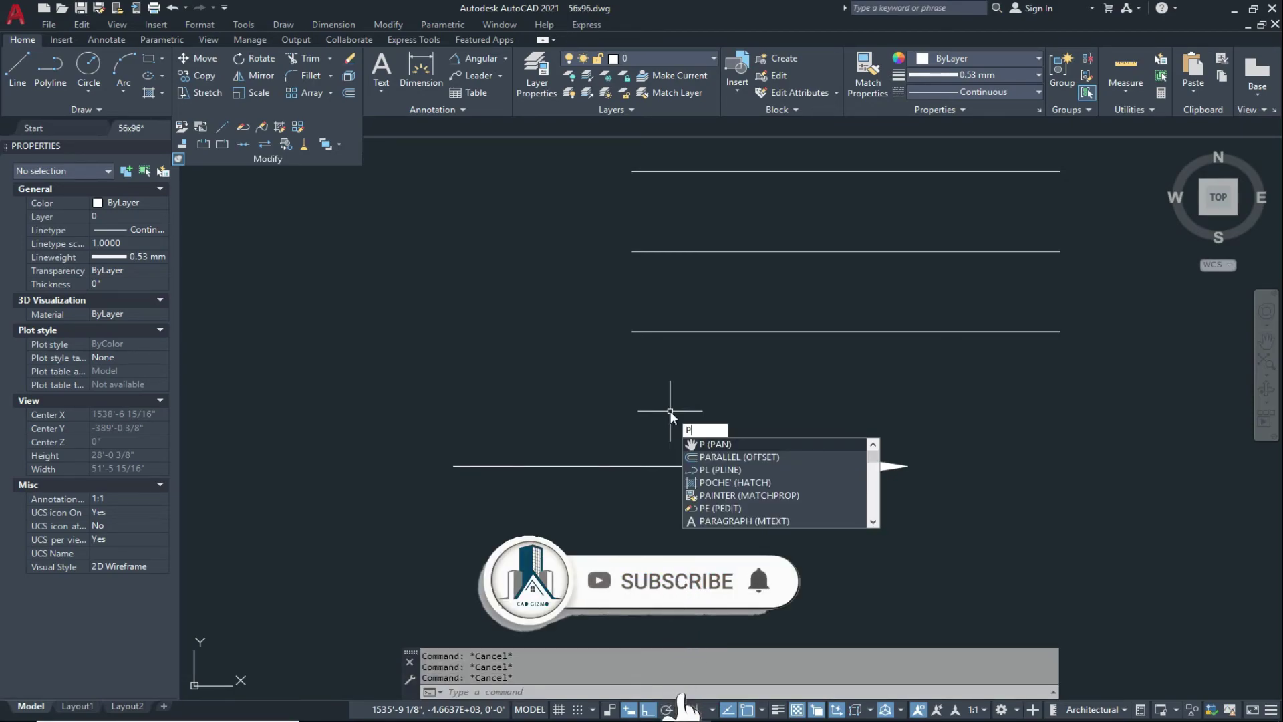
{"action": "type", "text": "LInERE"}
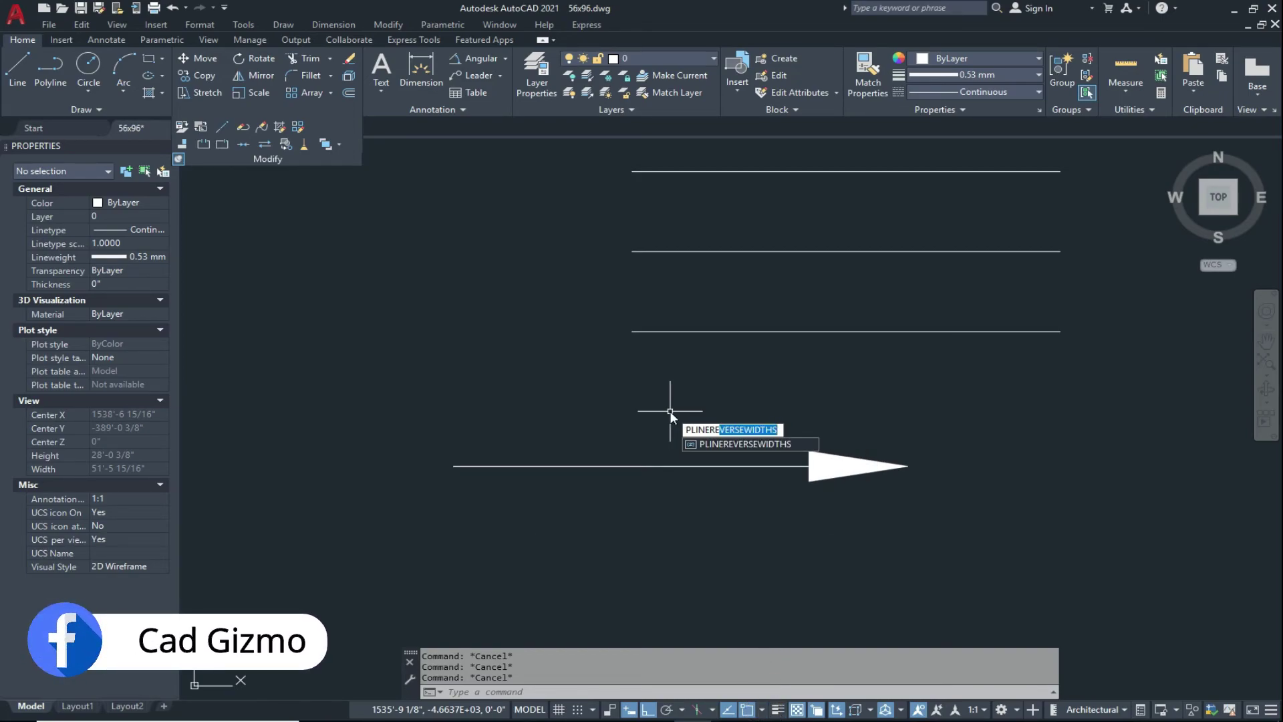
{"action": "key", "text": "Return"}
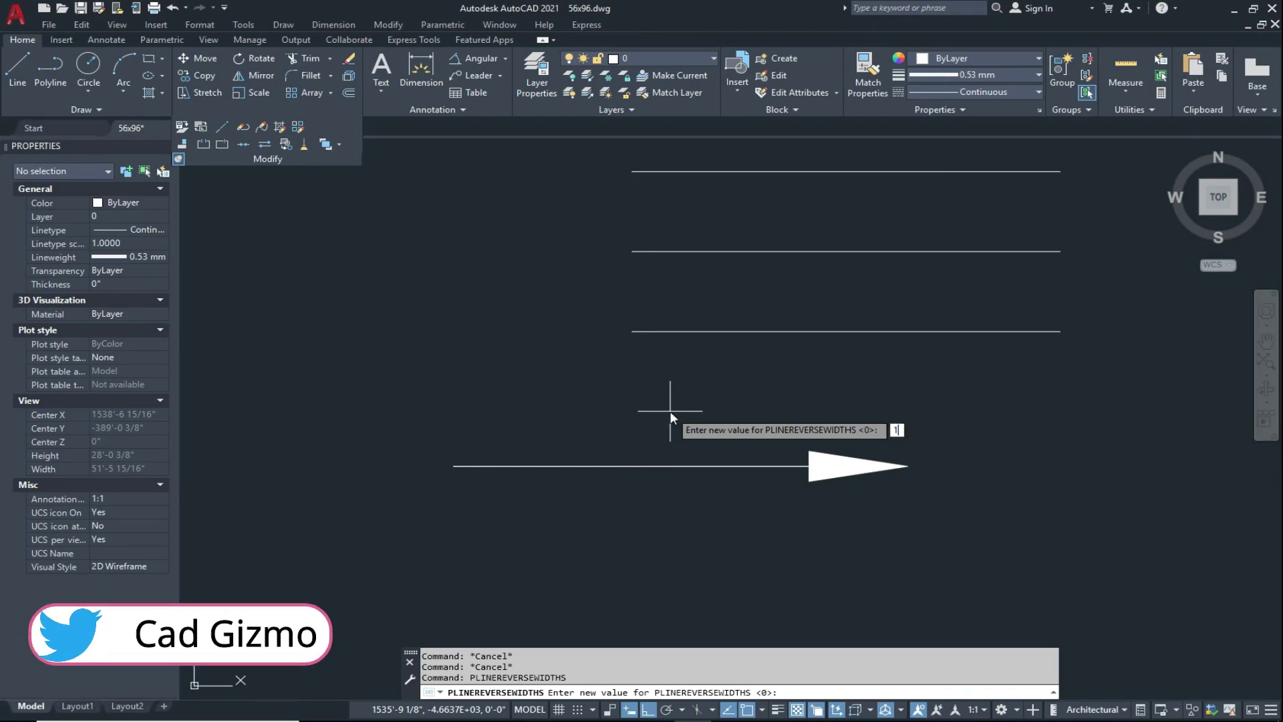
{"action": "key", "text": "Return"}
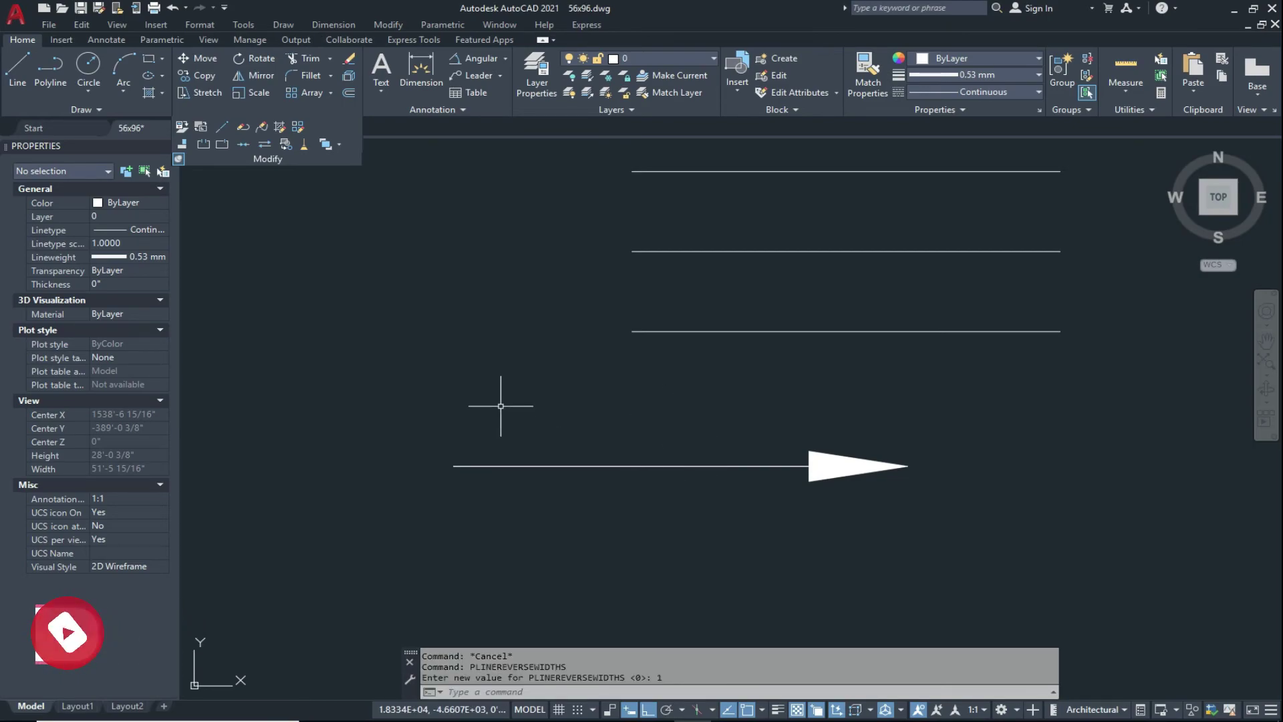
- Apply the Reverse command to the arrow polyline again with the new width-reversal setting
{"action": "left_click", "coordinate": [265, 144]}
{"action": "left_click", "coordinate": [699, 425]}
{"action": "left_click", "coordinate": [623, 513]}
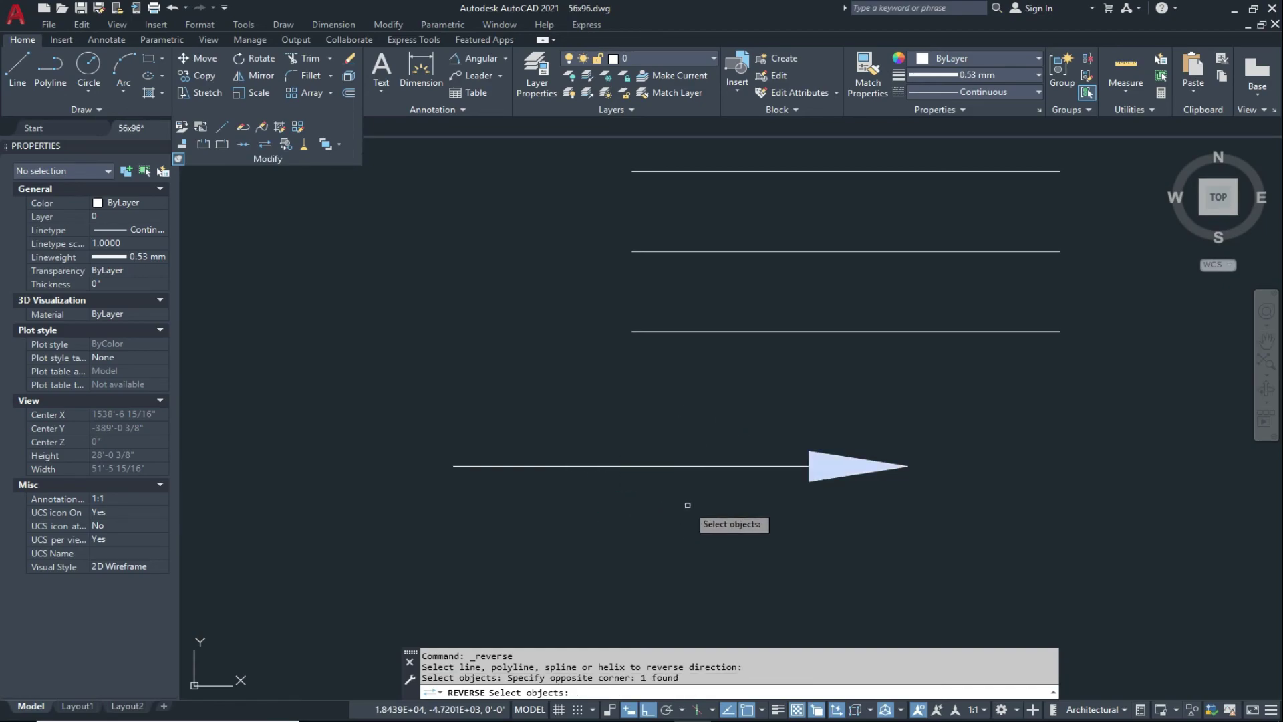
{"action": "key", "text": "Return"}
{"action": "key", "text": "Escape"}
- Stretch the reversed arrow polyline's right endpoint horizontally to the right to lengthen the thin tail
{"action": "scroll", "coordinate": [690, 507], "scroll_direction": "down", "scroll_amount": 3}
{"action": "middle_click_drag", "start_coordinate": [704, 510], "coordinate": [678, 525]}
{"action": "scroll", "coordinate": [675, 512], "scroll_direction": "up", "scroll_amount": 3}
{"action": "left_click", "coordinate": [809, 475]}
{"action": "left_click", "coordinate": [667, 538]}
{"action": "left_click", "coordinate": [718, 506]}
{"action": "left_click", "coordinate": [965, 507]}
{"action": "key", "text": "Escape"}
- Shorten the reversed arrowhead by stretching its left tip horizontally toward its wide base
{"action": "left_click", "coordinate": [435, 449]}
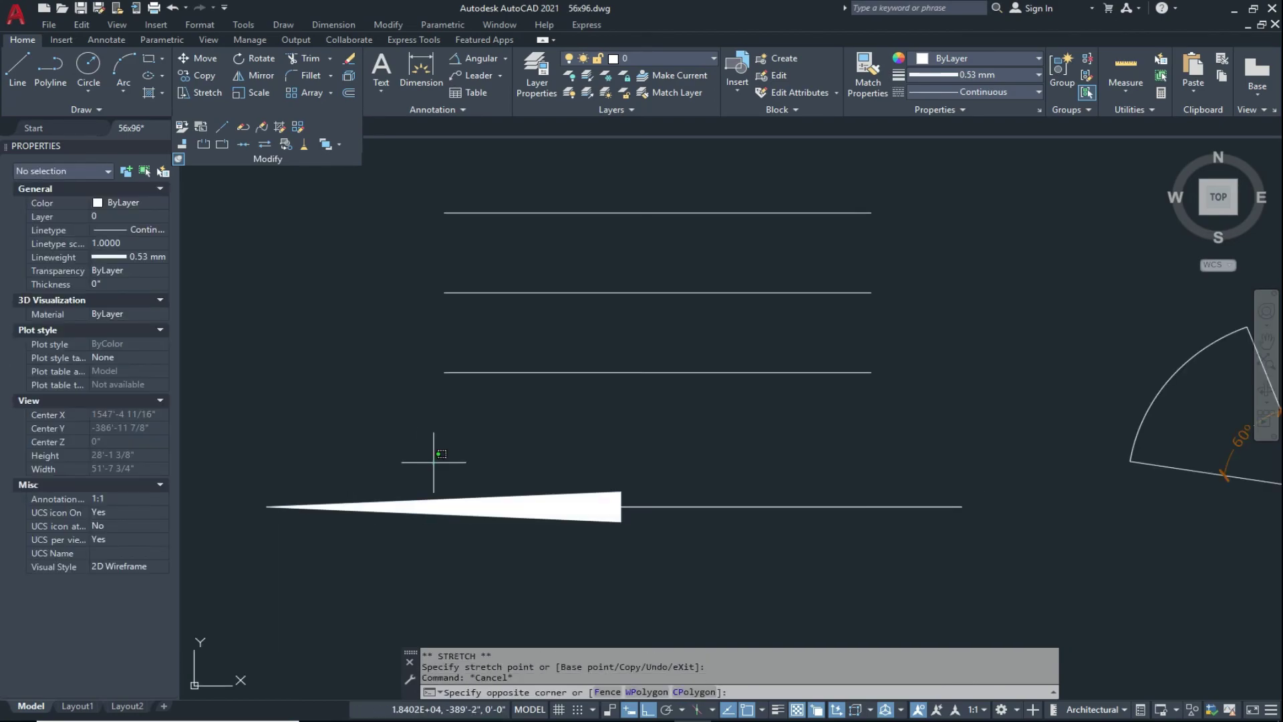
{"action": "left_click", "coordinate": [378, 524]}
{"action": "left_click", "coordinate": [267, 506]}
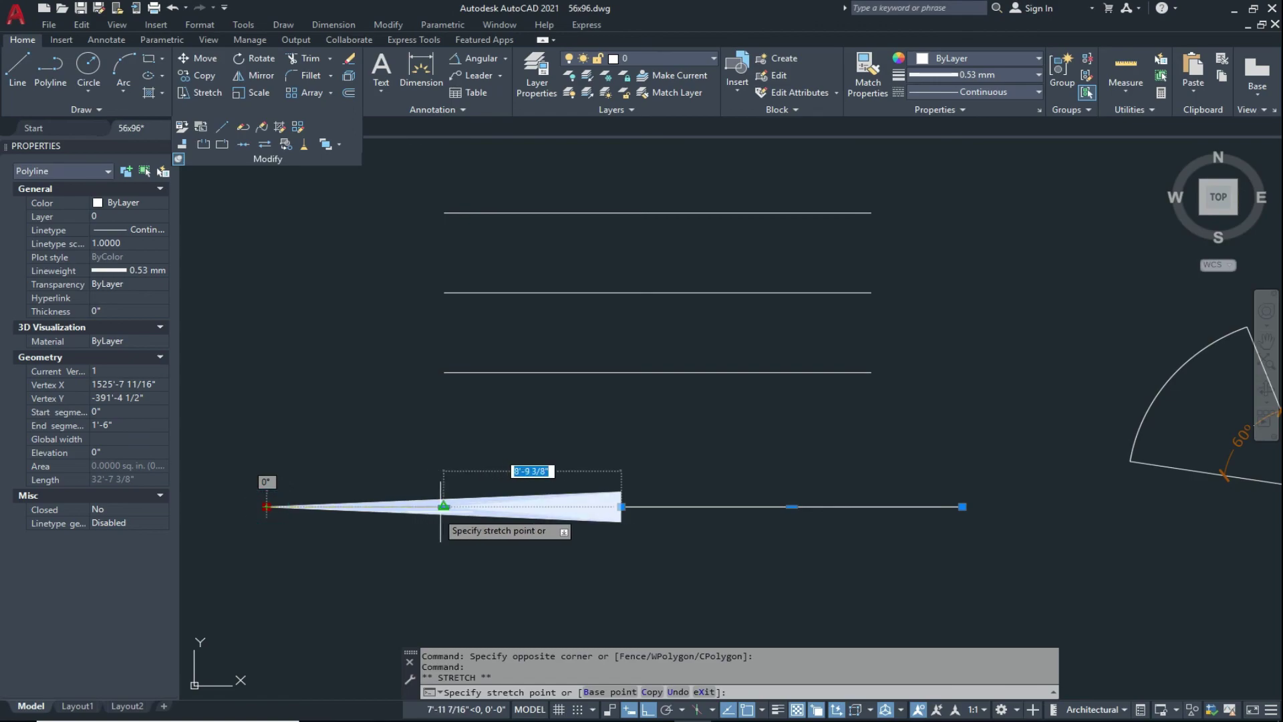
{"action": "key", "text": "Escape"}
{"action": "scroll", "coordinate": [602, 535], "scroll_direction": "down", "scroll_amount": 3}
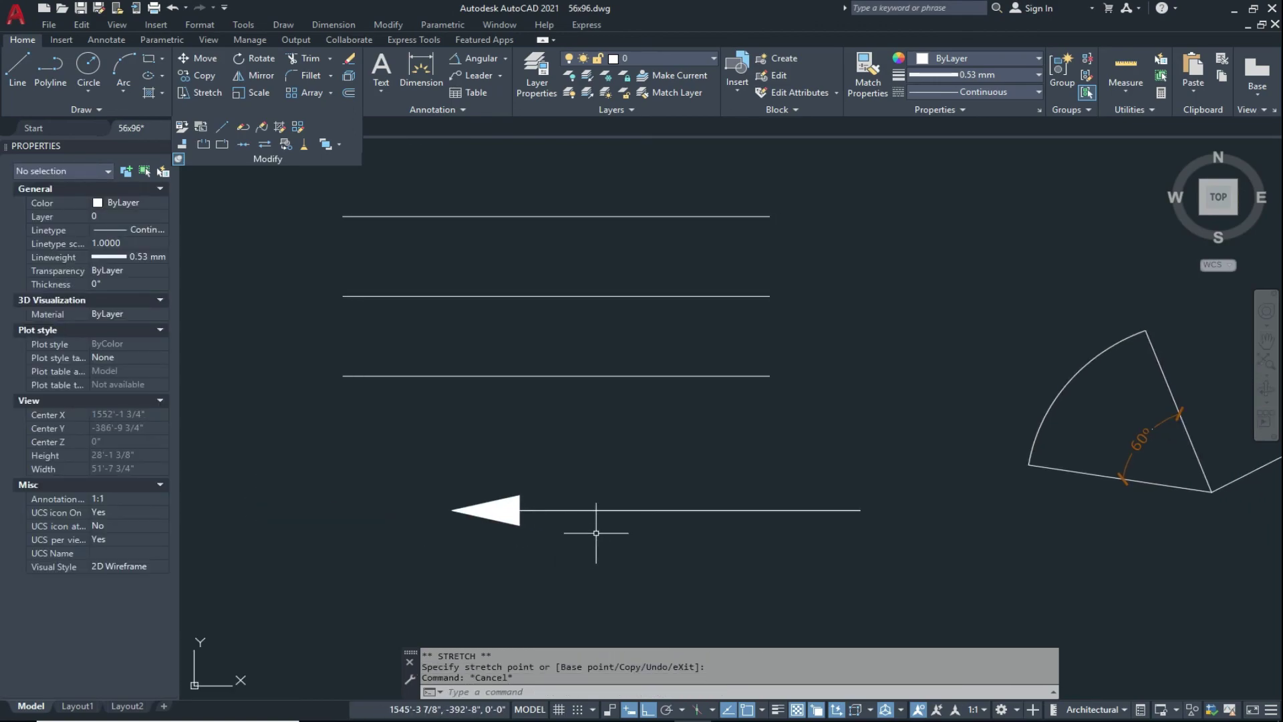
{"action": "key", "text": "Escape"}
{"action": "key", "text": "Escape"}
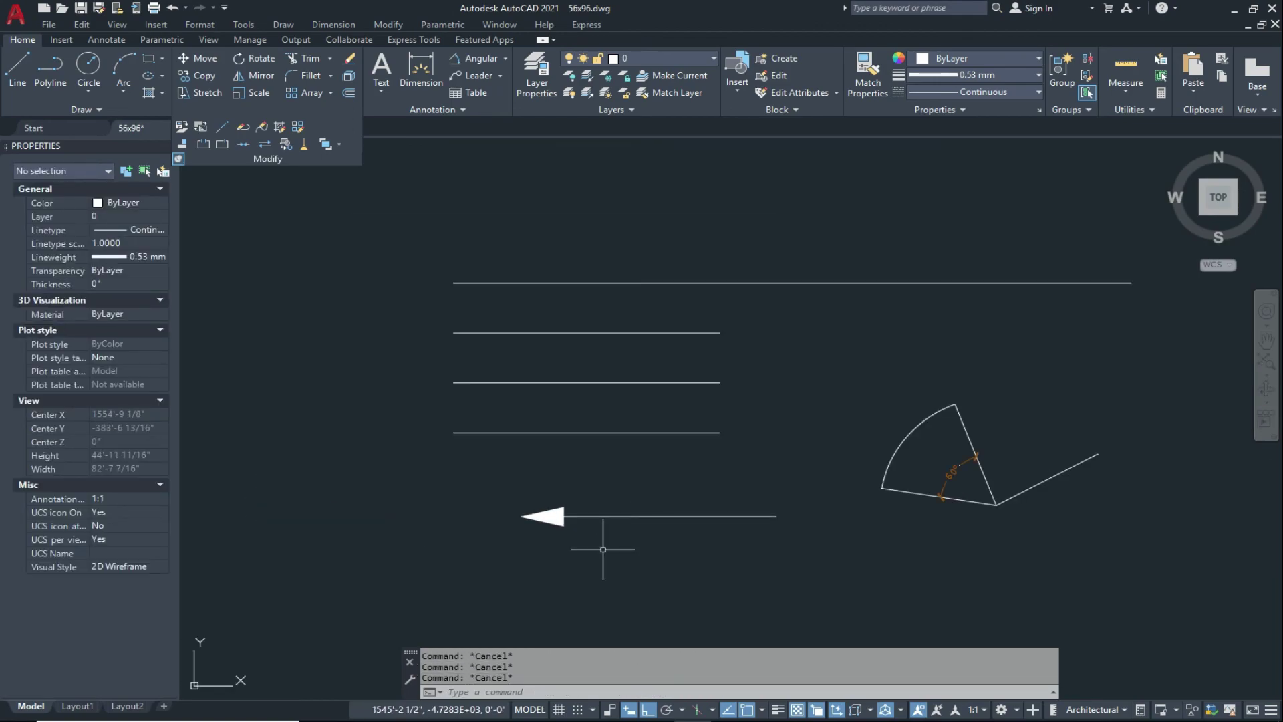